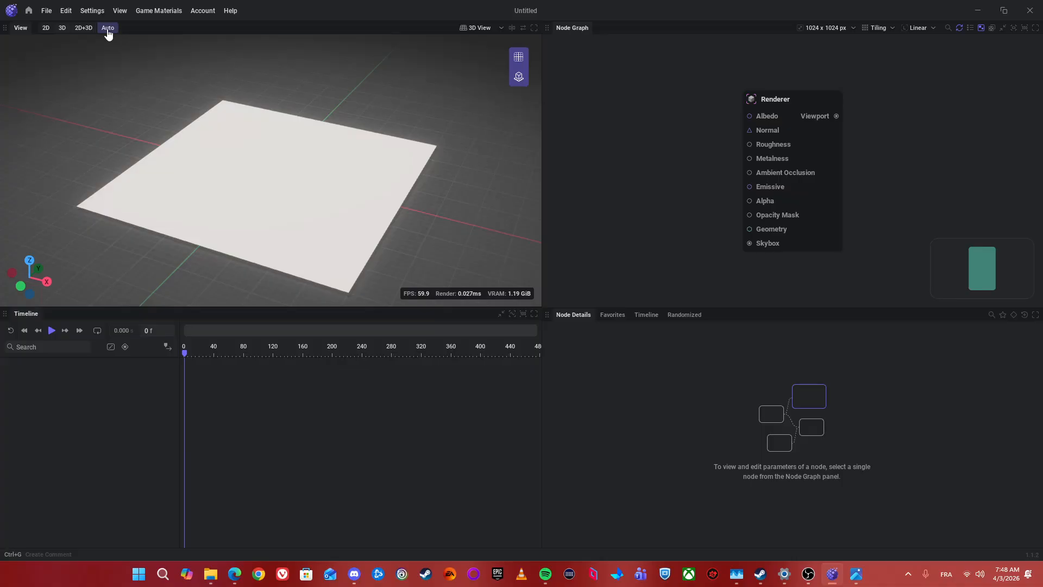
# Step: Delete the Renderer node so the node graph is empty
pyautogui.moveTo(651, 134); pyautogui.dragTo(682, 133)
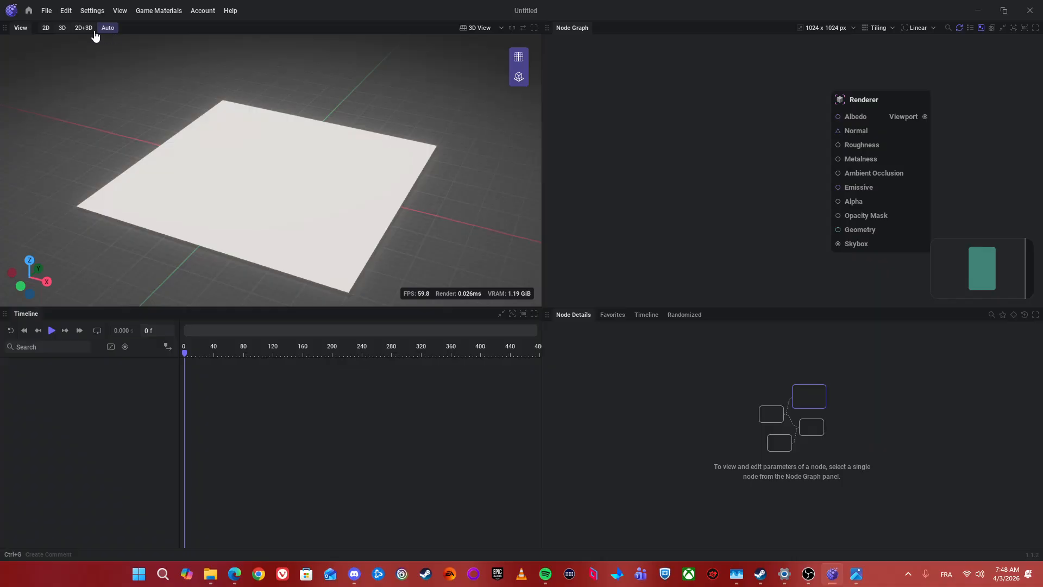
pyautogui.moveTo(591, 168); pyautogui.dragTo(704, 136)
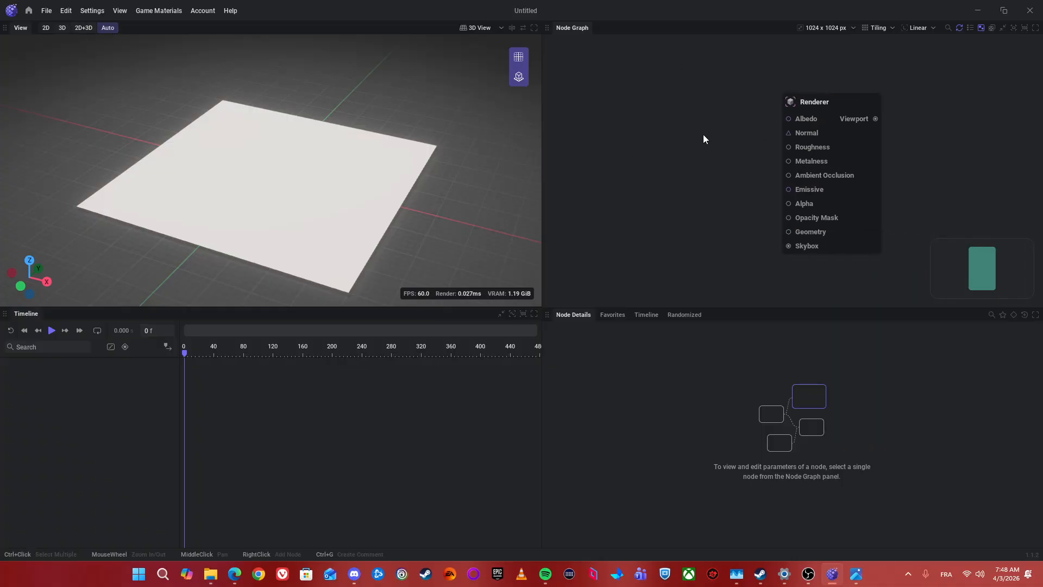
pyautogui.moveTo(704, 76); pyautogui.dragTo(892, 269)
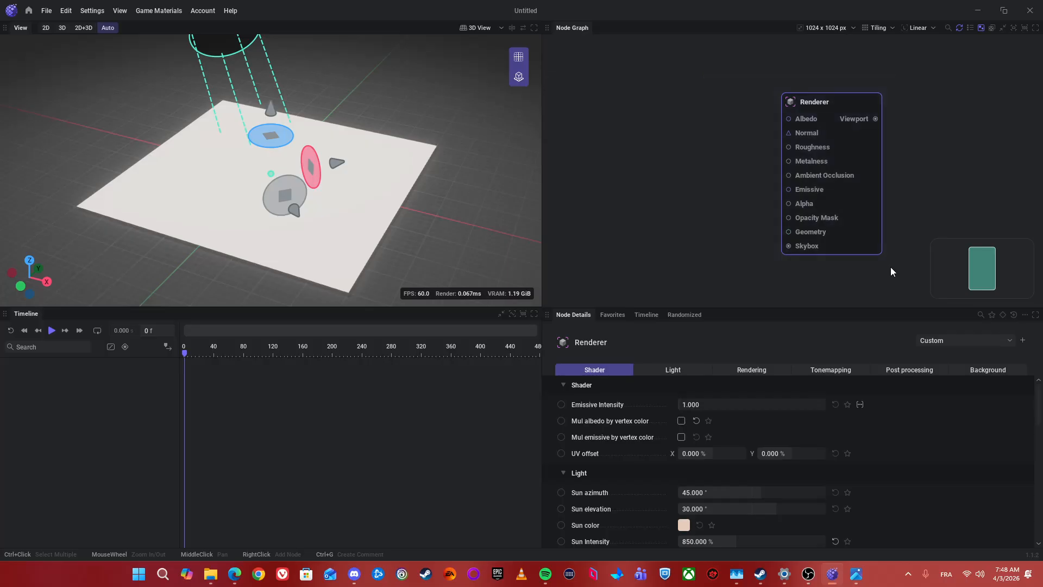
pyautogui.press('Delete')
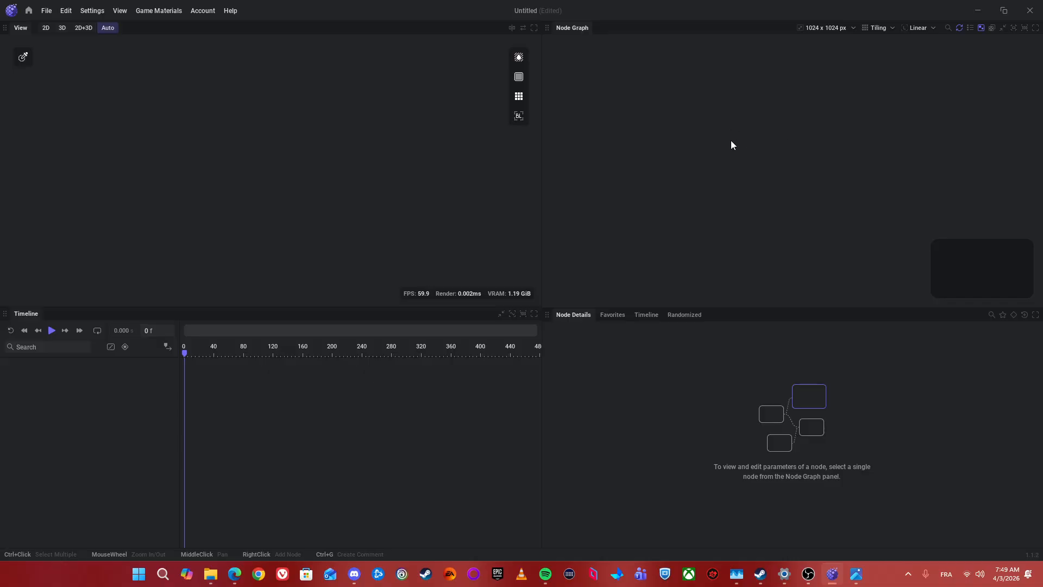
# Step: Add a Shape node to the empty node graph
pyautogui.rightClick(686, 127)
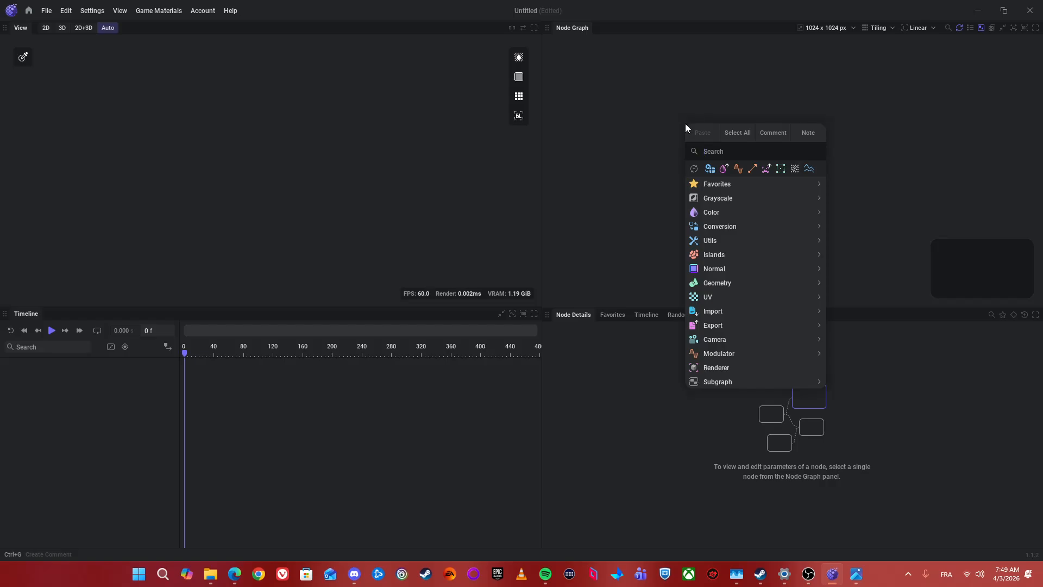
pyautogui.write('Sha')
pyautogui.press('Return')
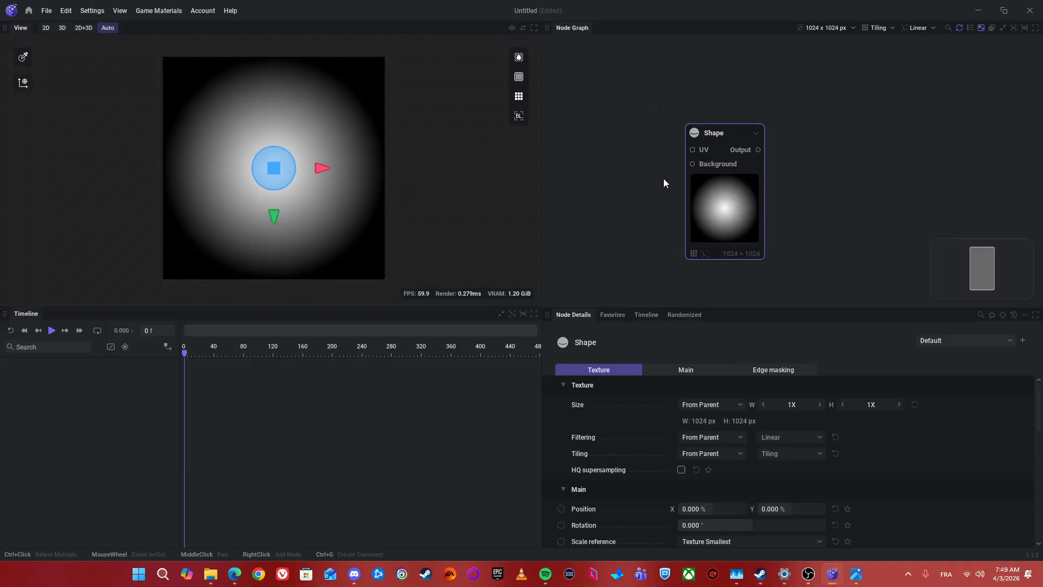
pyautogui.moveTo(833, 201); pyautogui.dragTo(758, 171)
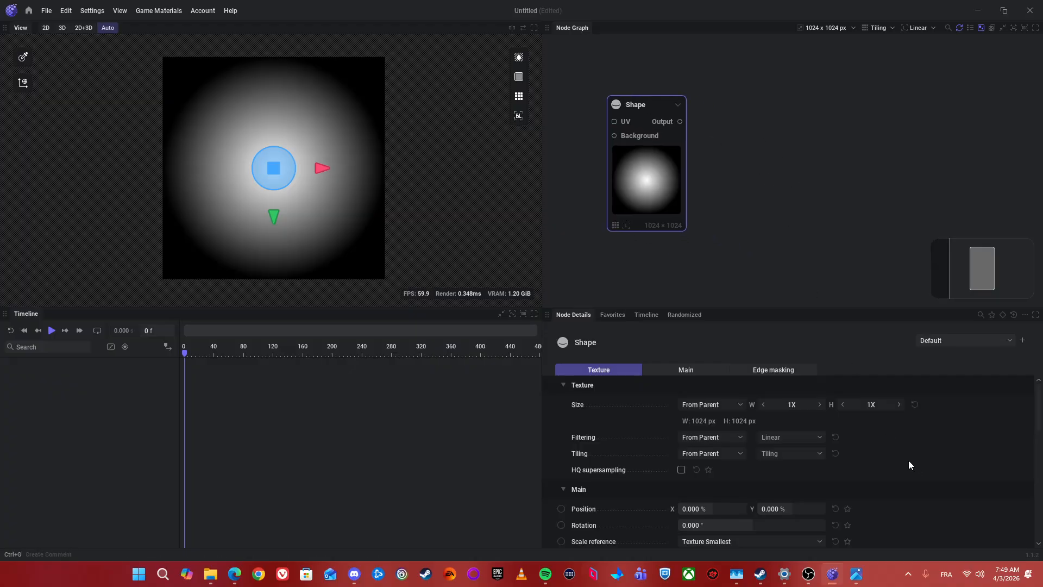
# Step: Enlarge the Node Details area upward to make more room for the Shape node's parameters
pyautogui.scroll(-3, 908, 461)
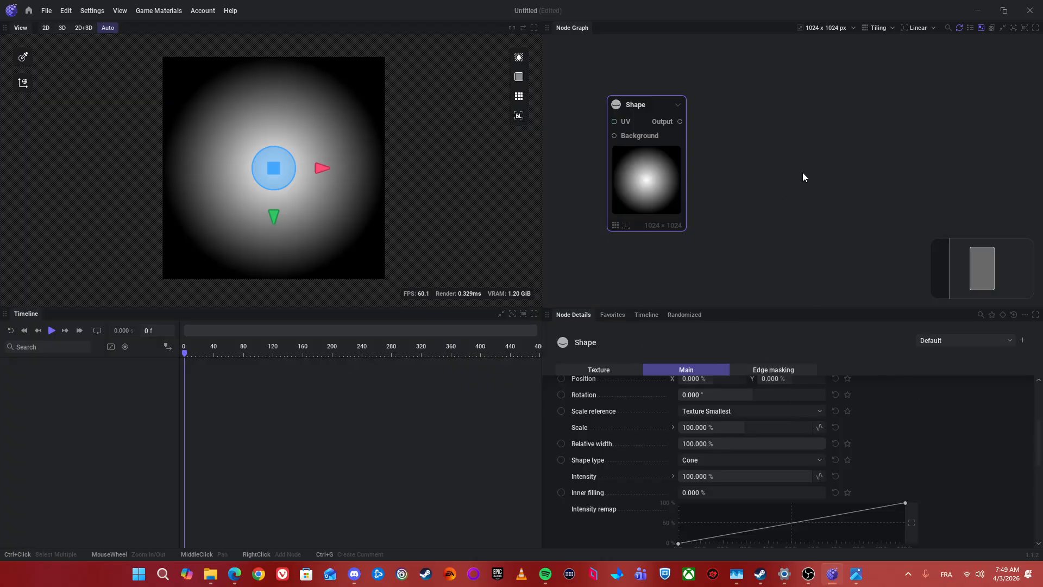
pyautogui.moveTo(723, 164); pyautogui.dragTo(741, 148)
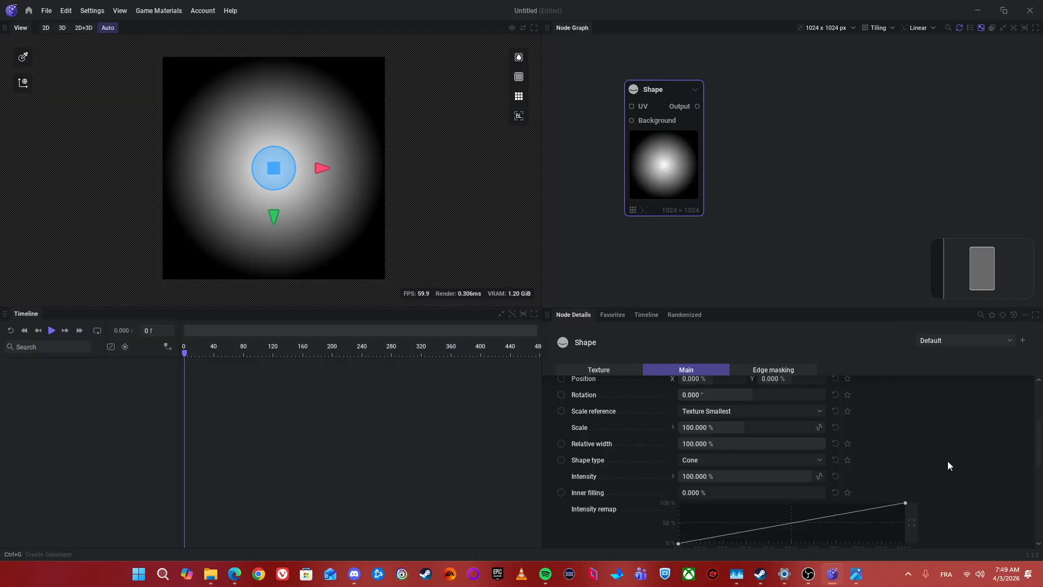
pyautogui.moveTo(770, 308); pyautogui.dragTo(771, 248)
pyautogui.scroll(3, 621, 374)
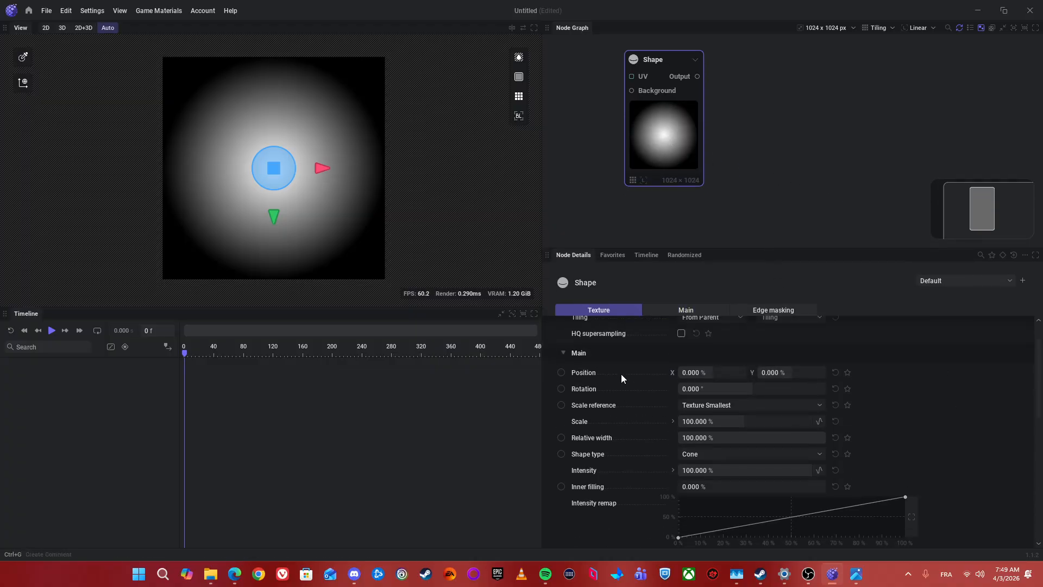
# Step: Try the Pyramid shape type, switch the Shape node to Regular Star and set its sides to 9
pyautogui.scroll(-4, 626, 382)
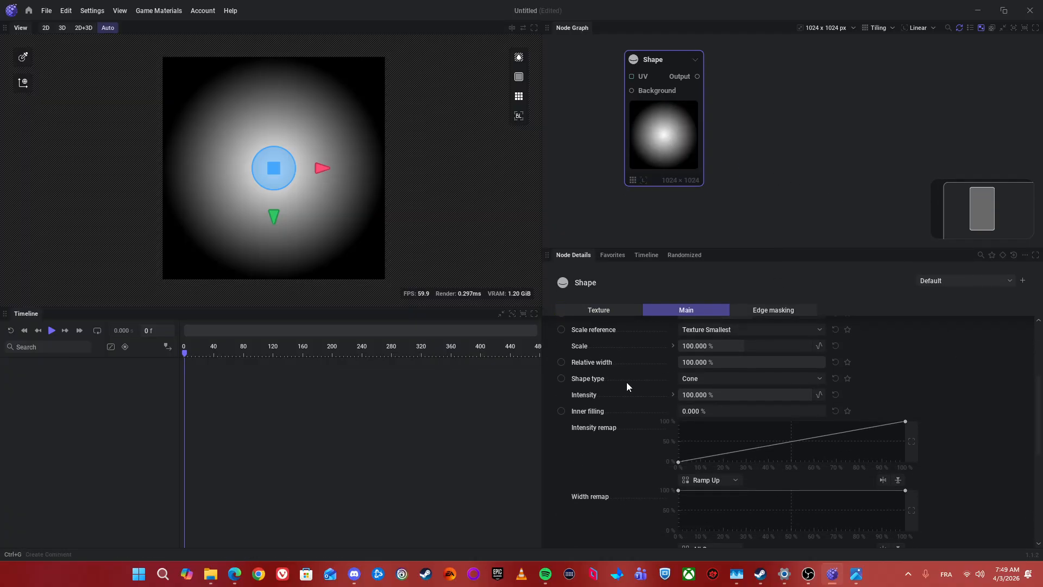
pyautogui.click(700, 380)
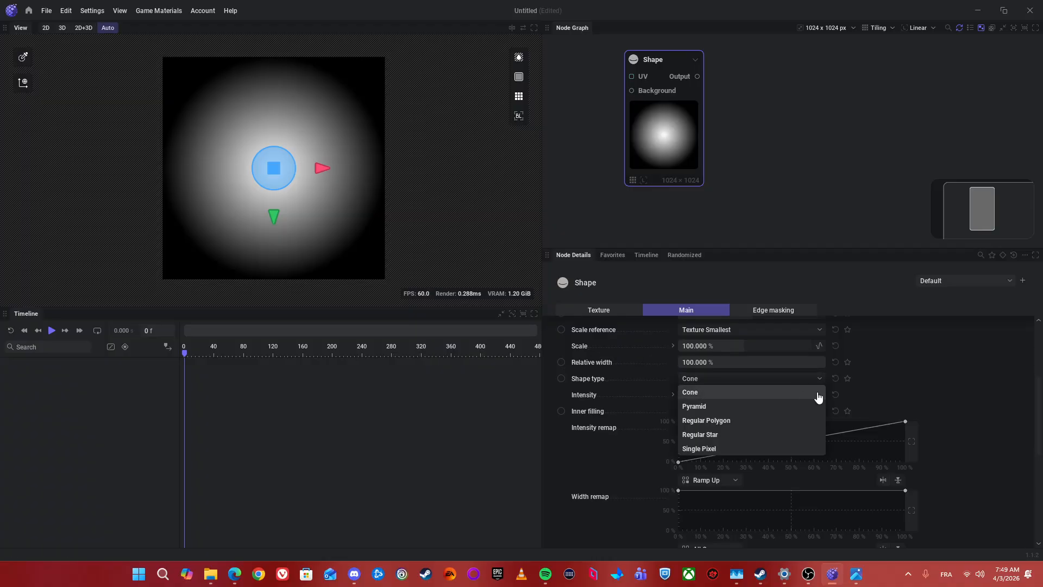
pyautogui.click(722, 406)
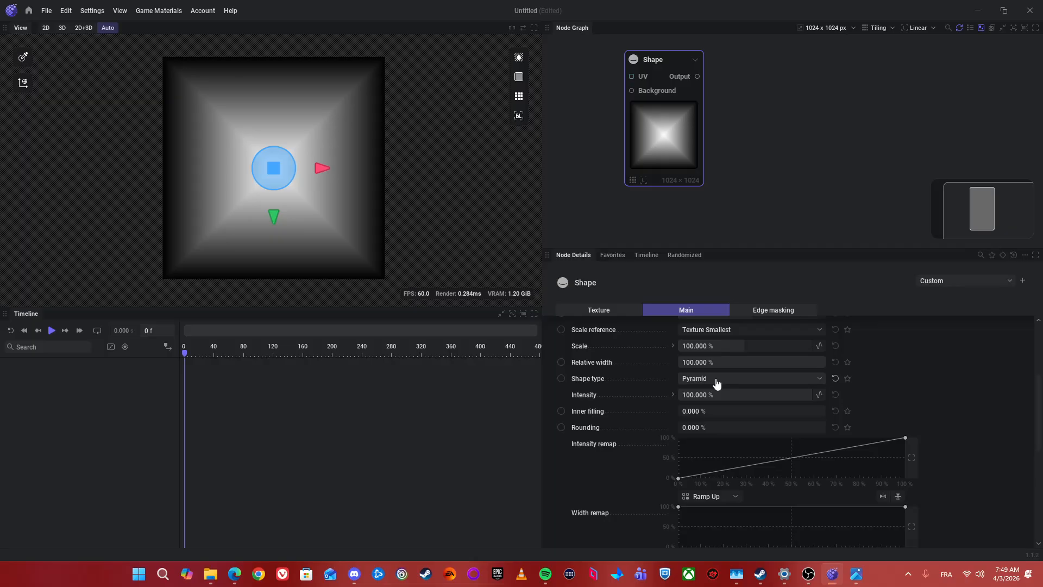
pyautogui.click(717, 383)
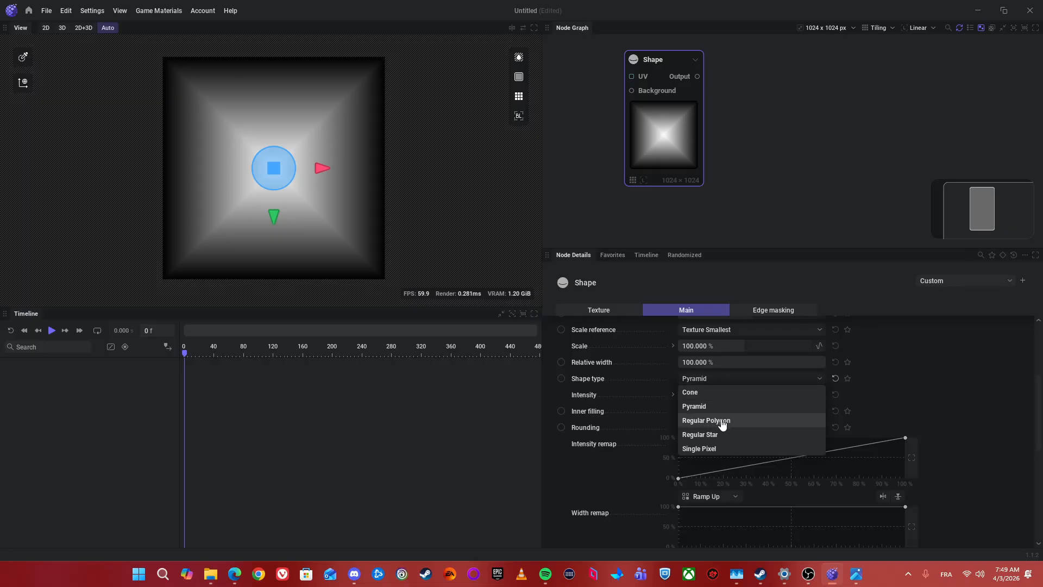
pyautogui.click(710, 434)
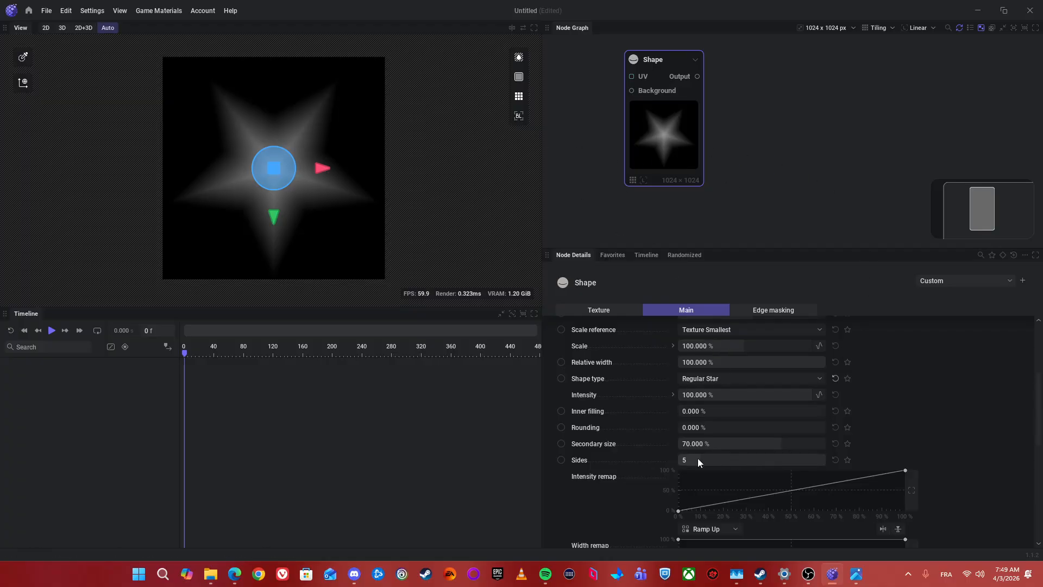
pyautogui.moveTo(695, 464); pyautogui.dragTo(742, 464)
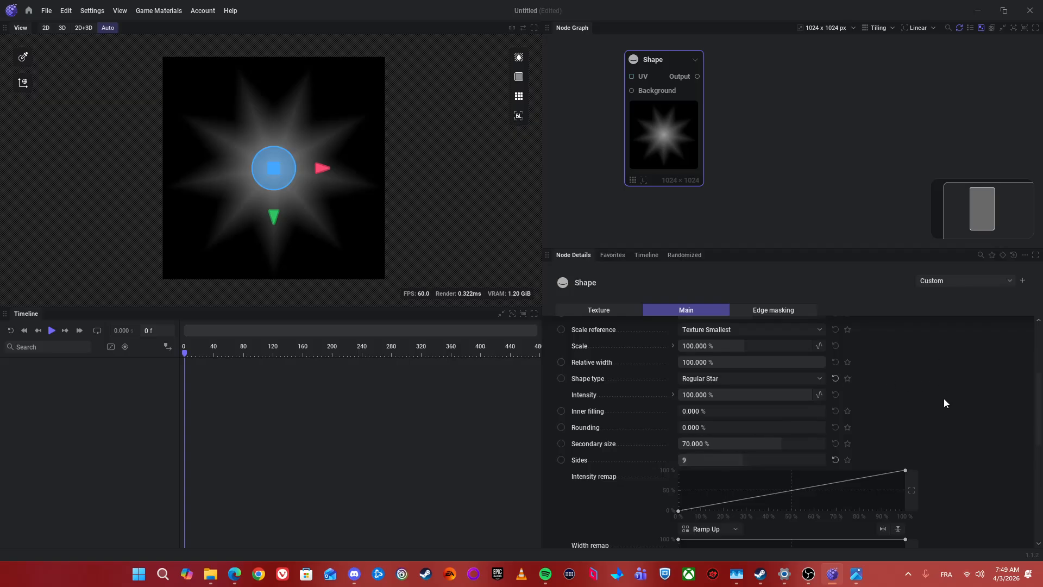
# Step: Mark the Shape node's Inner filling, Sides and Secondary size parameters as favorites
pyautogui.scroll(-1, 946, 419)
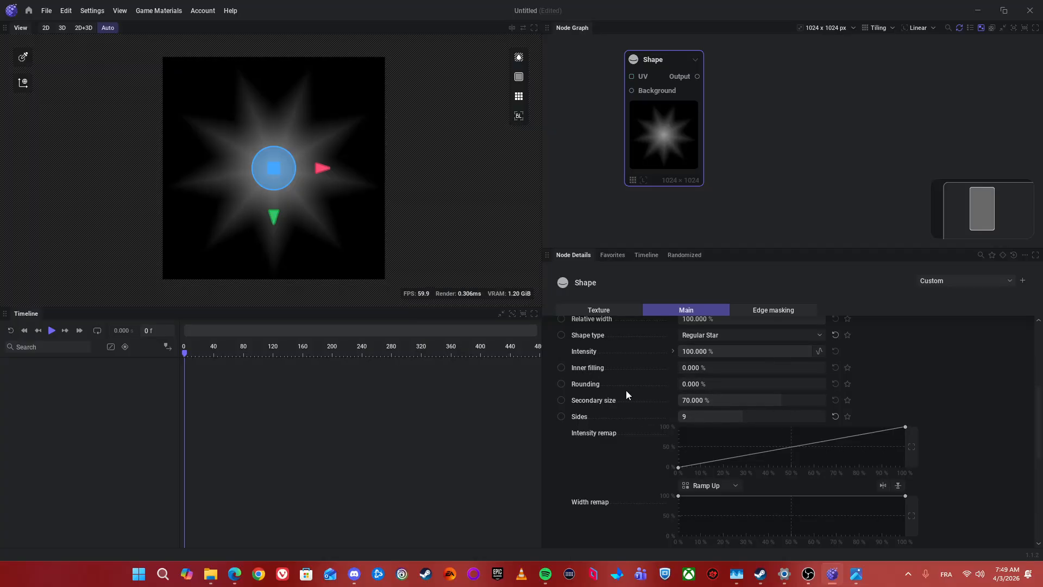
pyautogui.click(847, 367)
pyautogui.click(846, 417)
pyautogui.click(849, 401)
# Step: Reduce the star's Secondary size to 52%
pyautogui.scroll(-2, 624, 438)
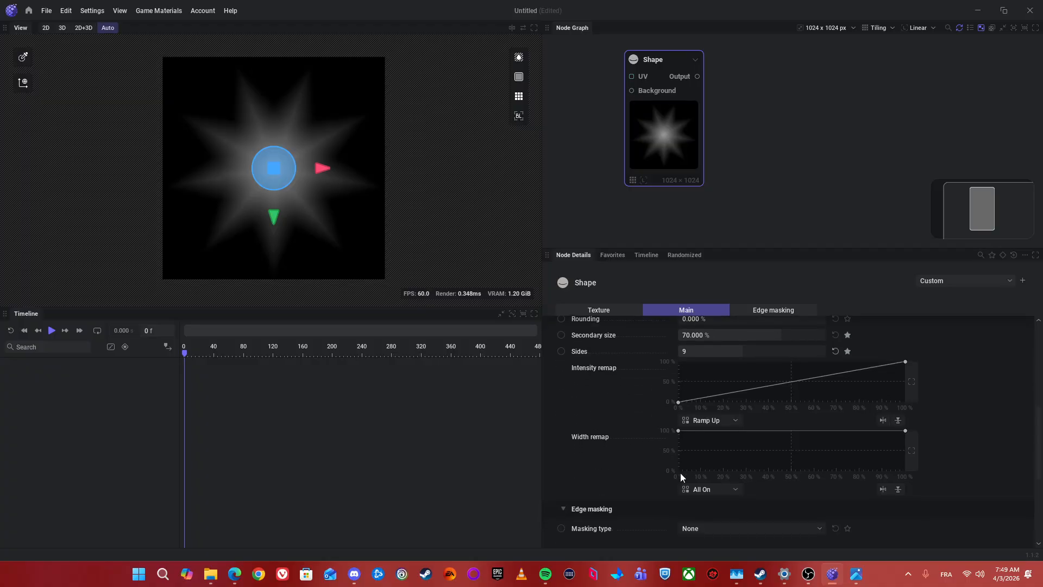
pyautogui.scroll(3, 615, 451)
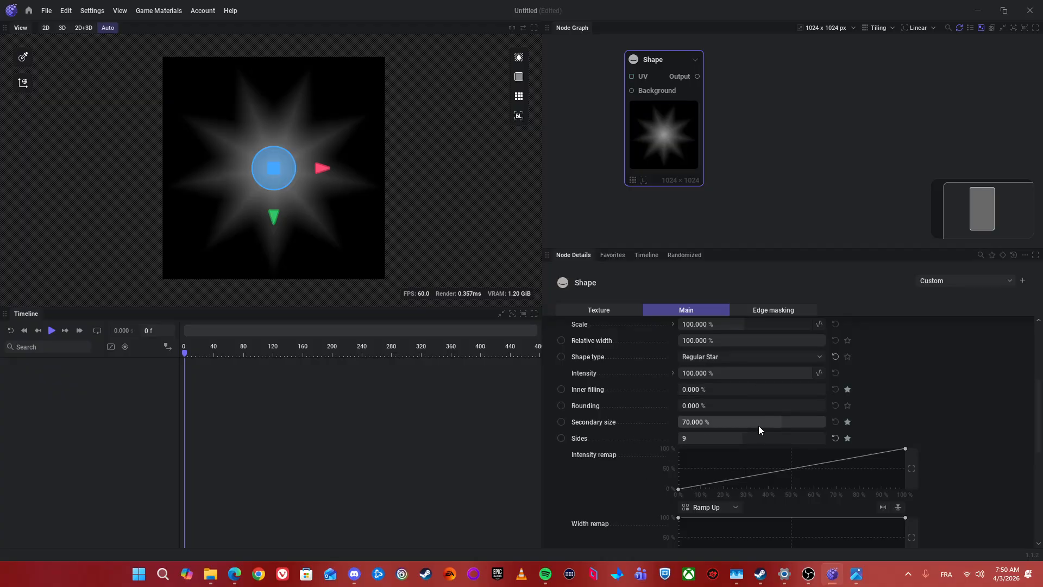
pyautogui.moveTo(759, 425); pyautogui.dragTo(726, 425)
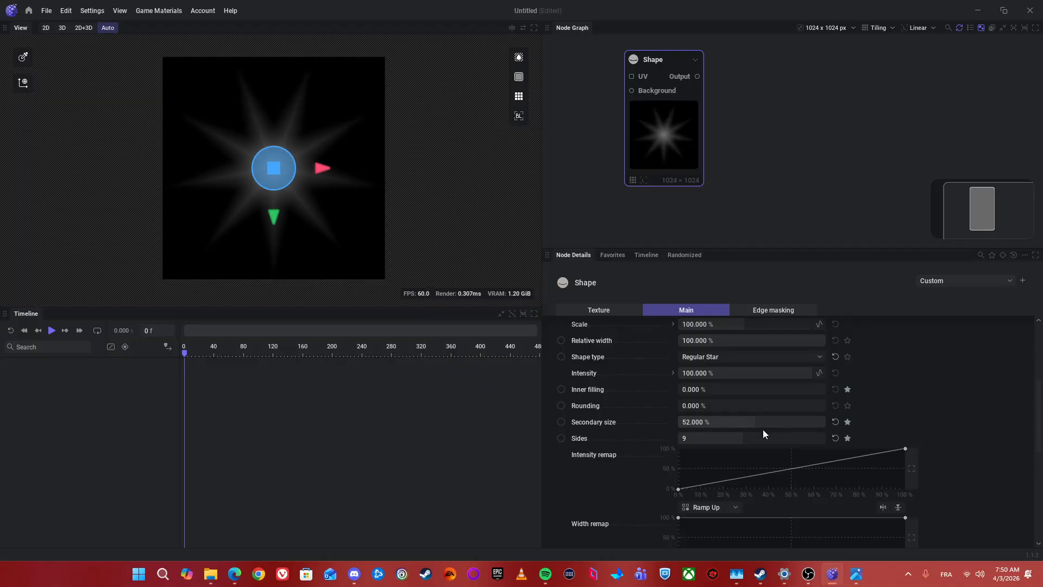
# Step: Add points to the Intensity remap curve, lower its middle and end points to 0%, and remove the peak point near 10%
pyautogui.moveTo(761, 475); pyautogui.dragTo(697, 434)
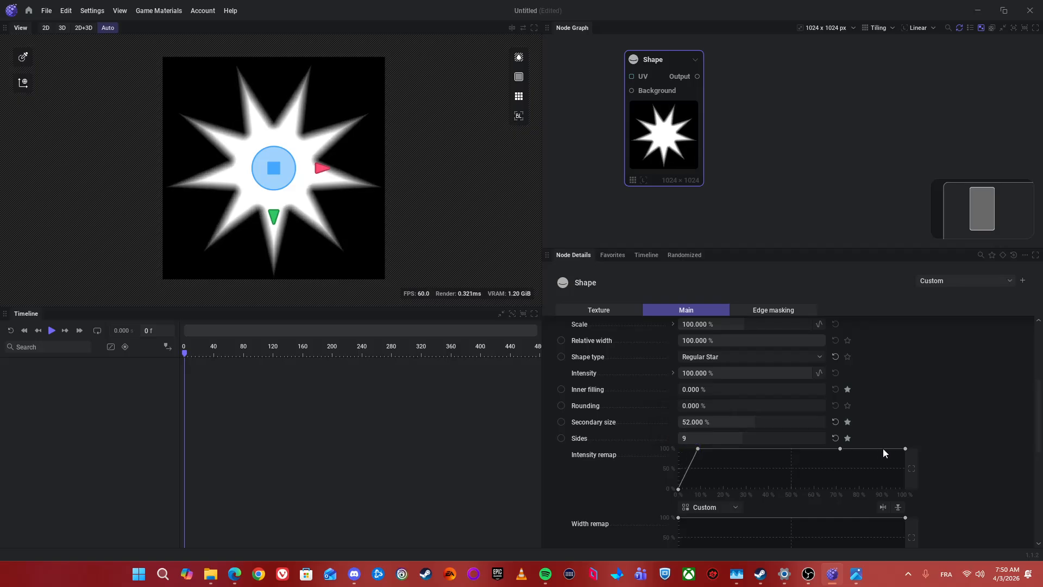
pyautogui.moveTo(904, 448); pyautogui.dragTo(868, 495)
pyautogui.moveTo(840, 451); pyautogui.dragTo(787, 519)
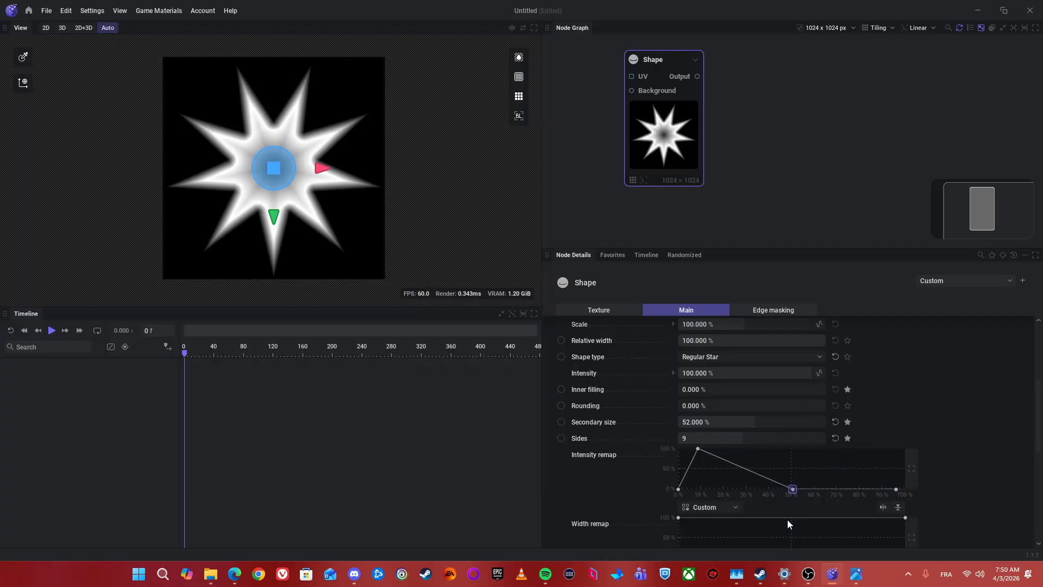
pyautogui.rightClick(699, 449)
pyautogui.click(711, 513)
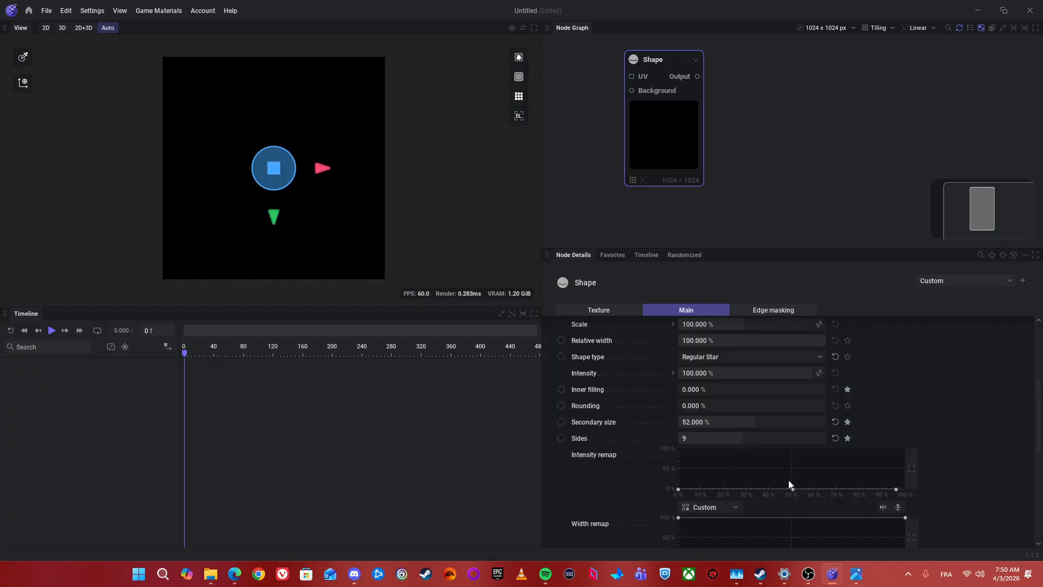
# Step: Reshape the Intensity remap curve into a triangle with a 100% peak near the middle and both ends at about 0%
pyautogui.moveTo(792, 489)
pyautogui.mouseDown()
pyautogui.moveTo(788, 460)
pyautogui.moveTo(793, 489)
pyautogui.mouseUp()
pyautogui.click(677, 489)
pyautogui.moveTo(678, 491); pyautogui.dragTo(721, 449)
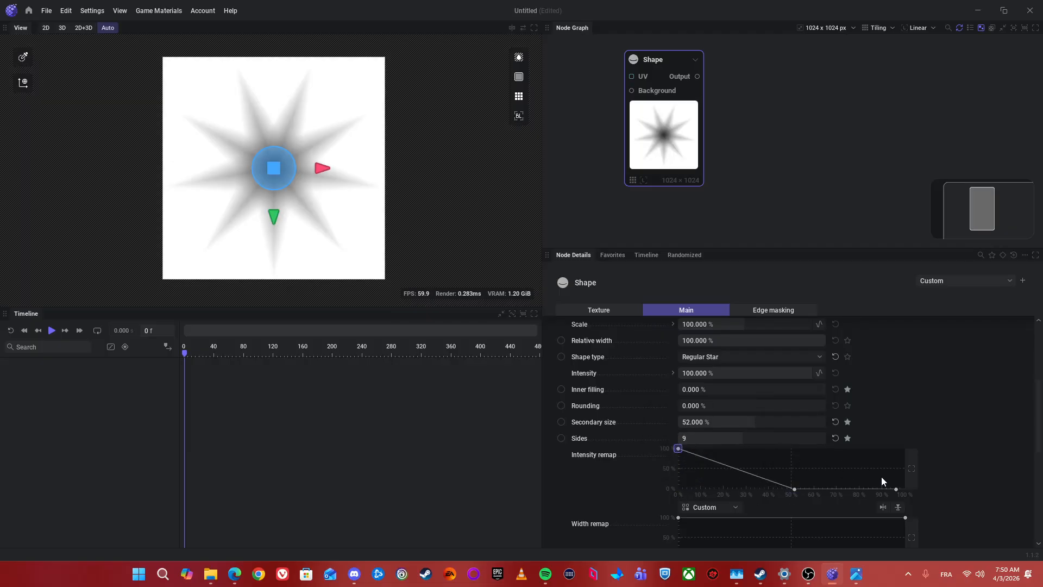
pyautogui.moveTo(897, 487); pyautogui.dragTo(910, 383)
pyautogui.moveTo(794, 489); pyautogui.dragTo(800, 448)
pyautogui.moveTo(678, 449); pyautogui.dragTo(711, 490)
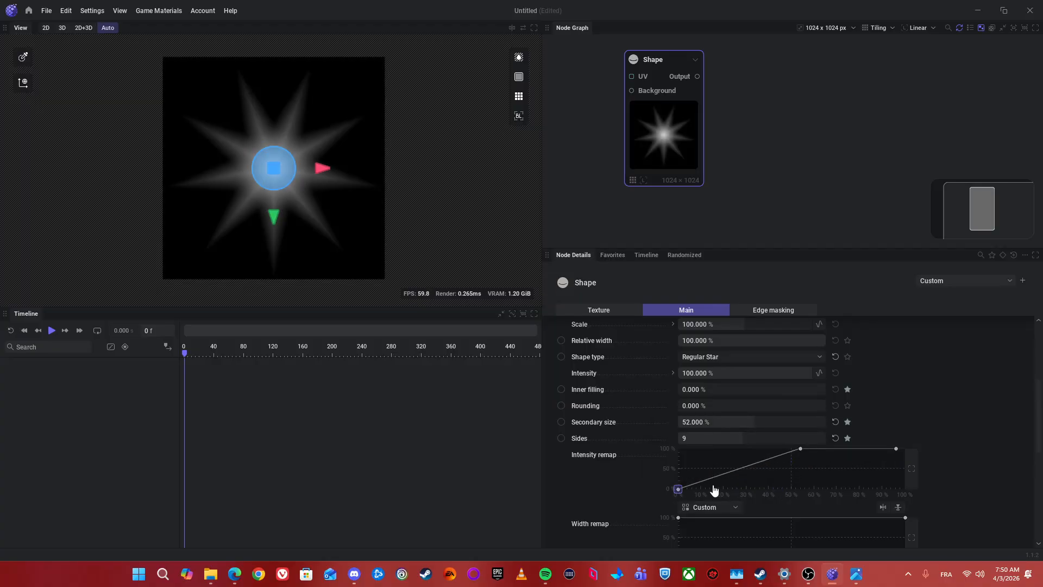
pyautogui.moveTo(907, 450); pyautogui.dragTo(906, 489)
pyautogui.moveTo(800, 449); pyautogui.dragTo(794, 449)
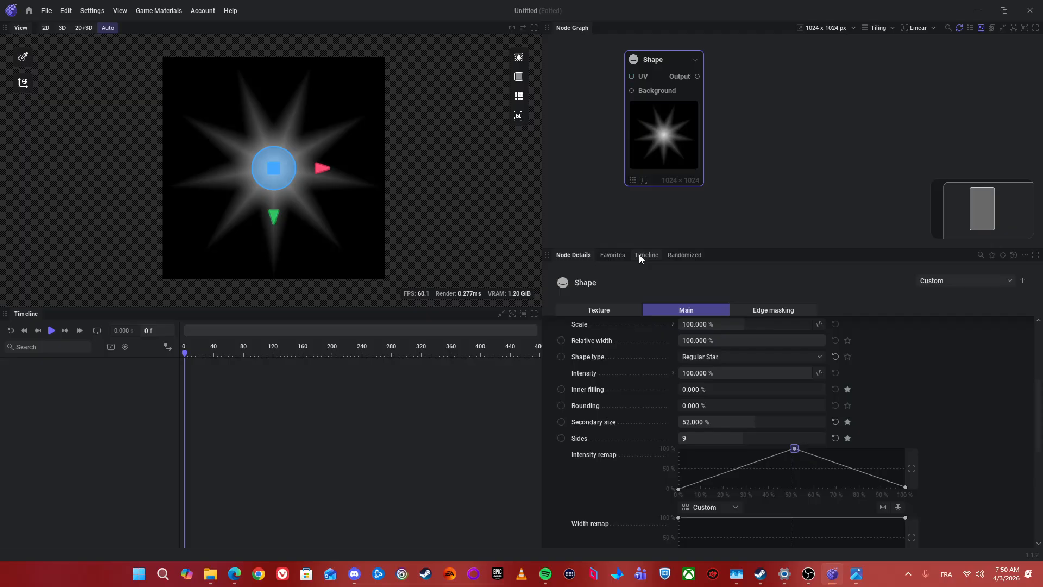
# Step: Adjust the favorite parameters to Inner filling 94.333%, Secondary size 30% and Sides 10, and deselect the Shape node
pyautogui.click(601, 257)
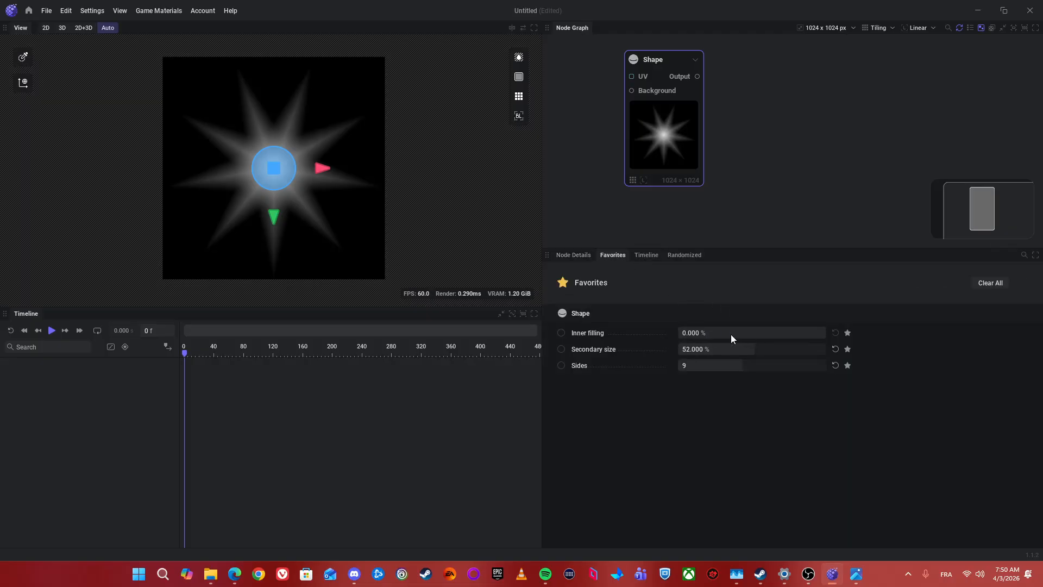
pyautogui.moveTo(731, 334); pyautogui.dragTo(817, 335)
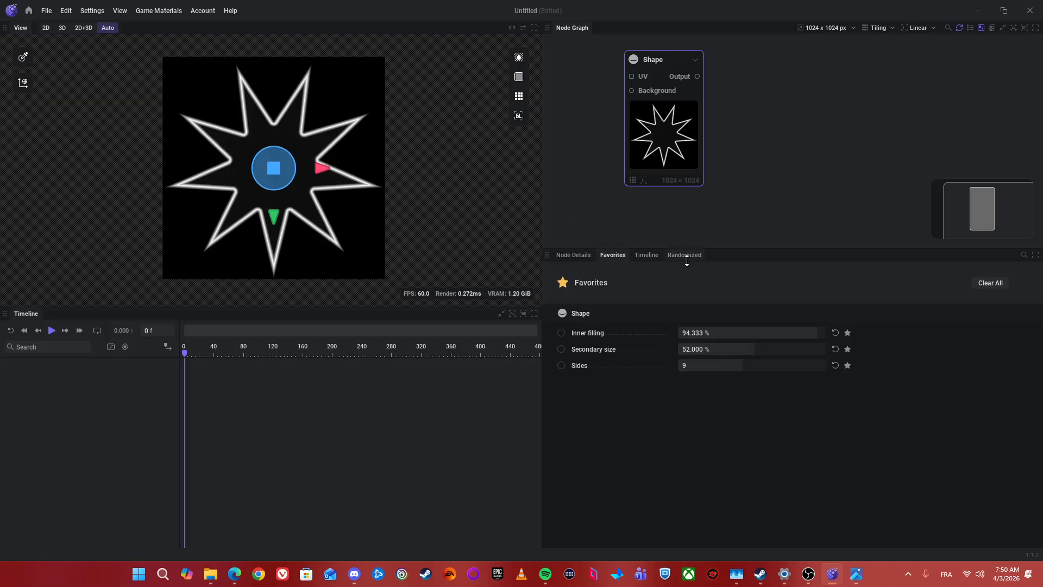
pyautogui.moveTo(751, 351)
pyautogui.mouseDown()
pyautogui.moveTo(722, 351)
pyautogui.moveTo(758, 365)
pyautogui.mouseUp()
pyautogui.click(826, 206)
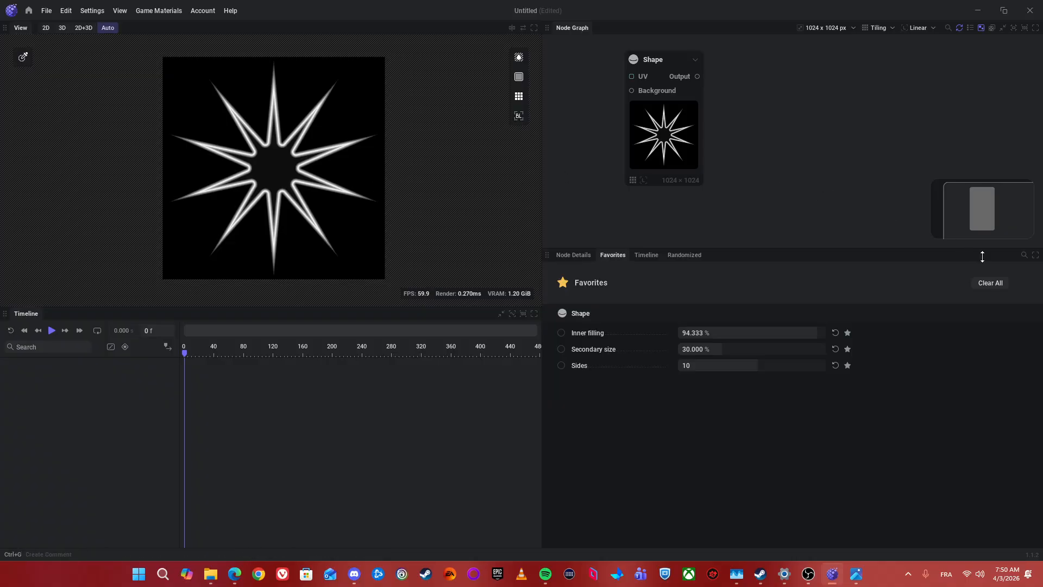
# Step: Save the Shape node's current settings as a new preset named Star_VariantA
pyautogui.click(589, 254)
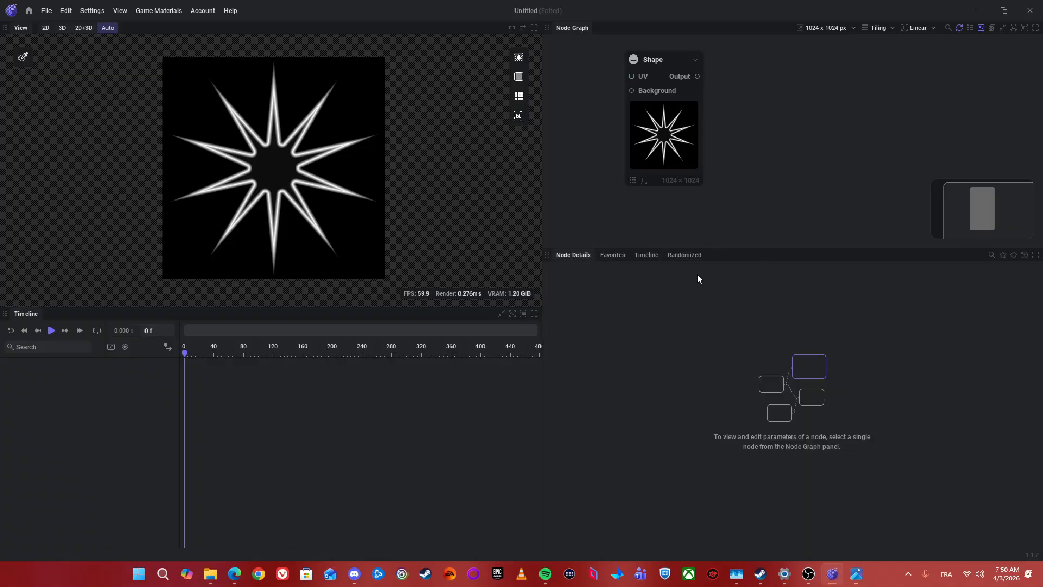
pyautogui.click(676, 138)
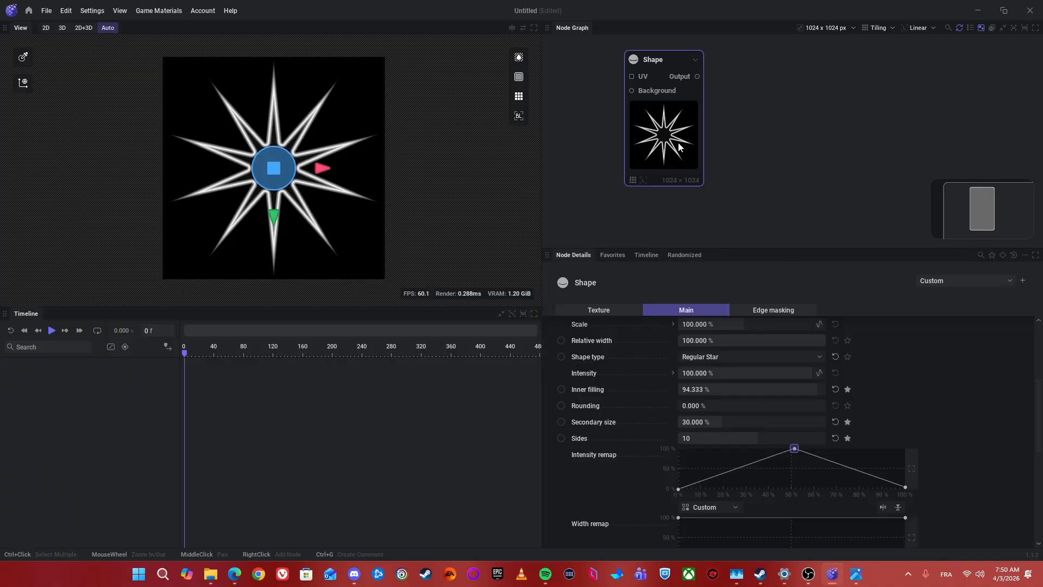
pyautogui.click(1022, 280)
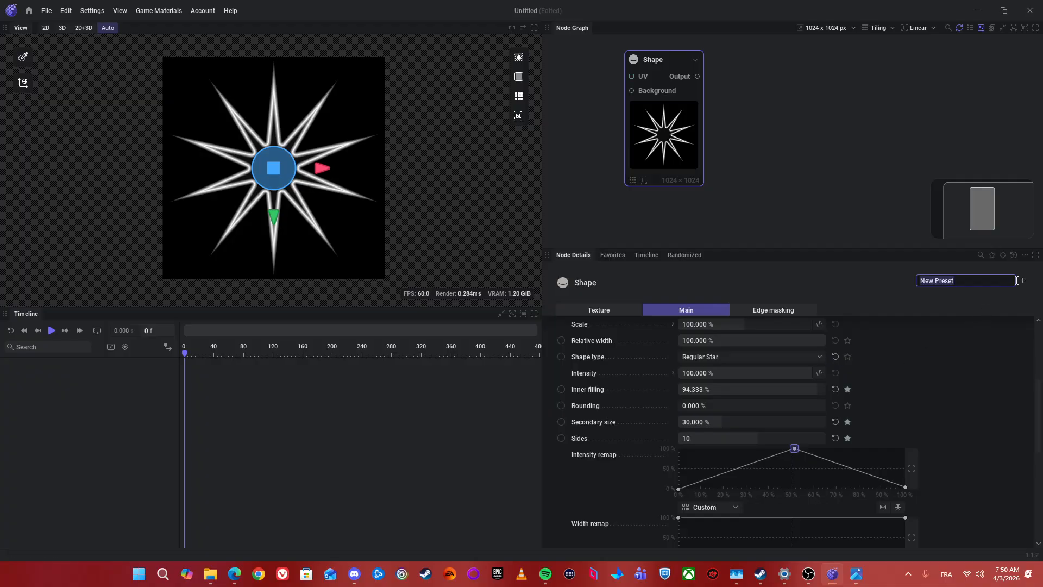
pyautogui.write('Star_VariantA')
pyautogui.press('Return')
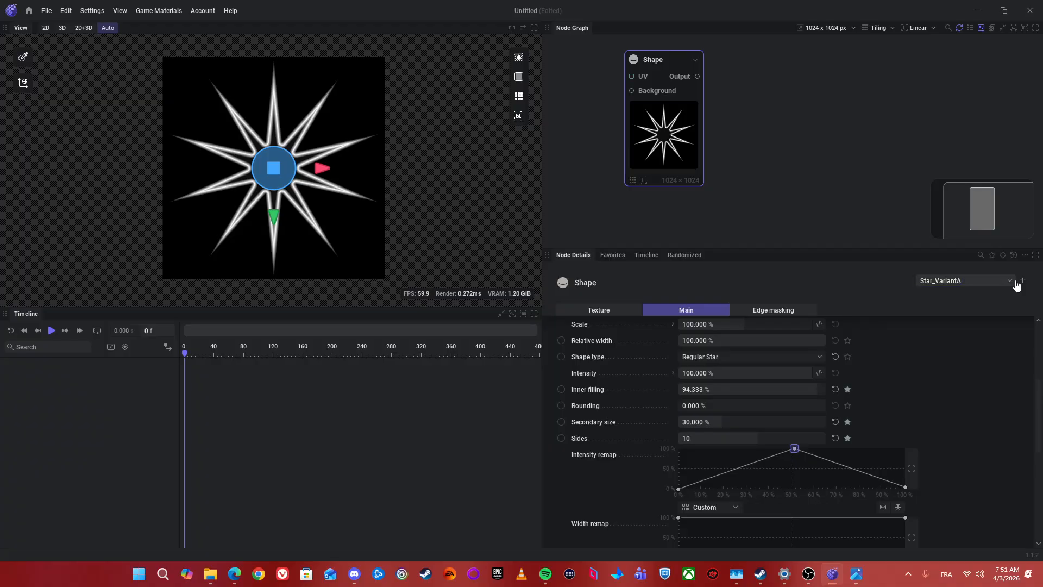
# Step: Apply the Default preset to the Shape node and switch it back to Star_VariantA
pyautogui.click(956, 280)
pyautogui.click(940, 311)
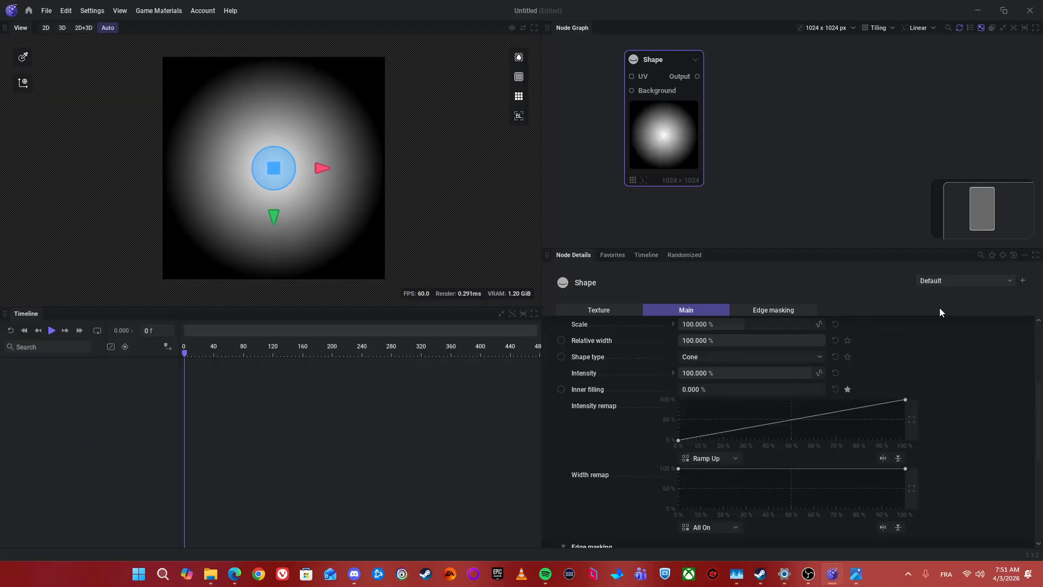
pyautogui.click(954, 278)
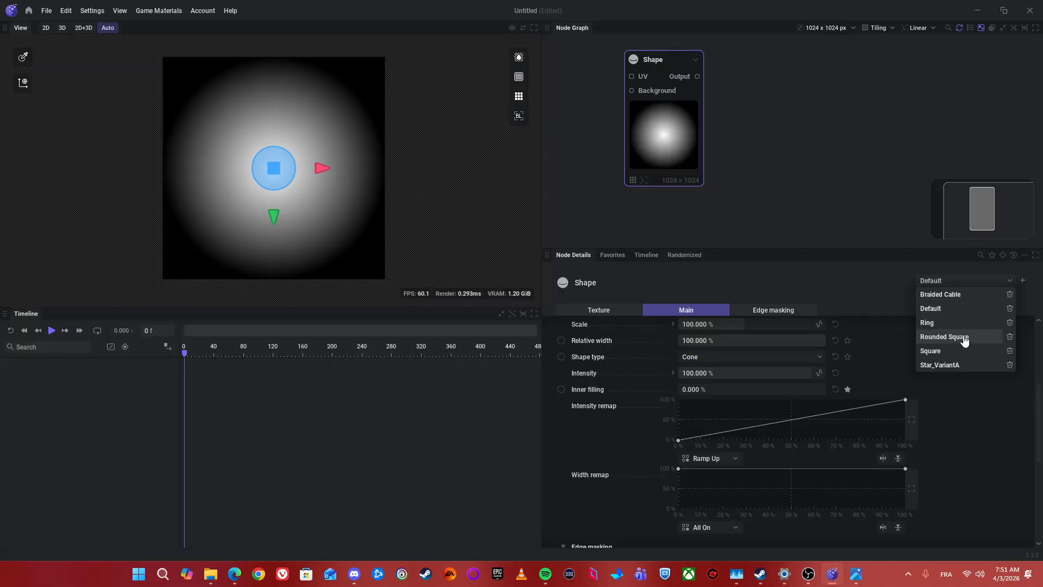
pyautogui.click(957, 365)
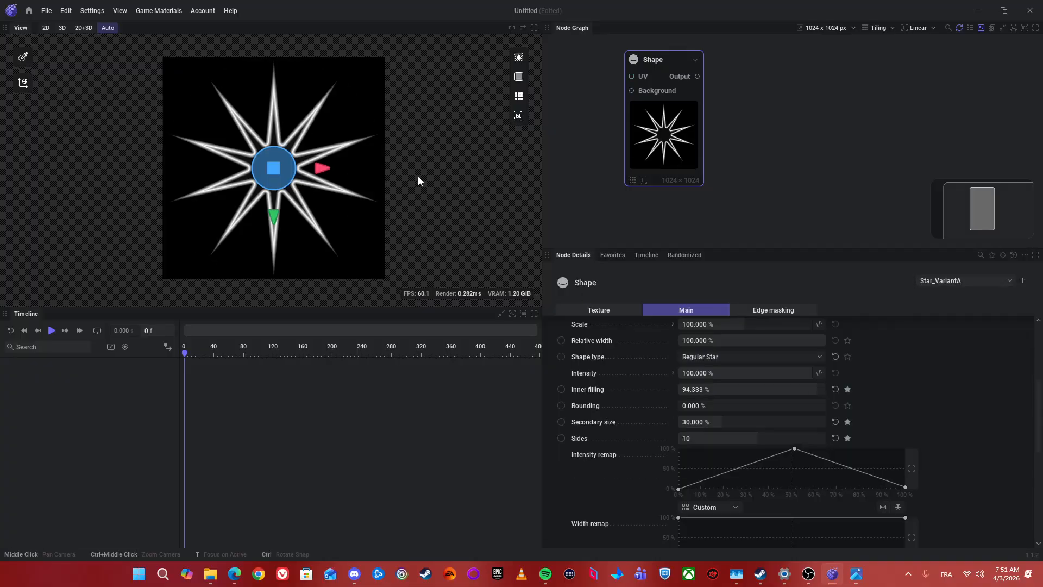
pyautogui.scroll(3, 718, 95)
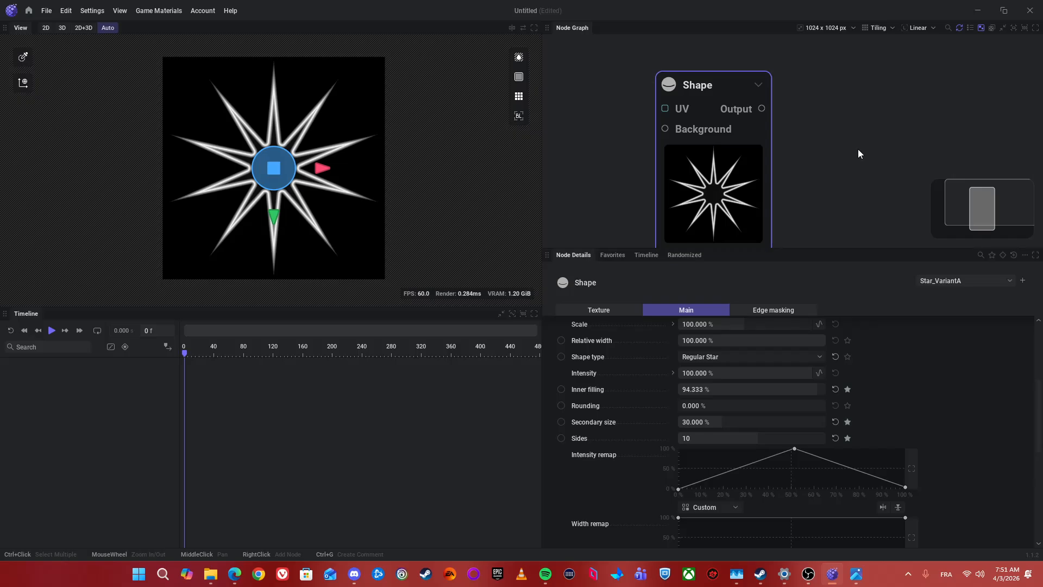
pyautogui.moveTo(820, 147); pyautogui.dragTo(879, 120)
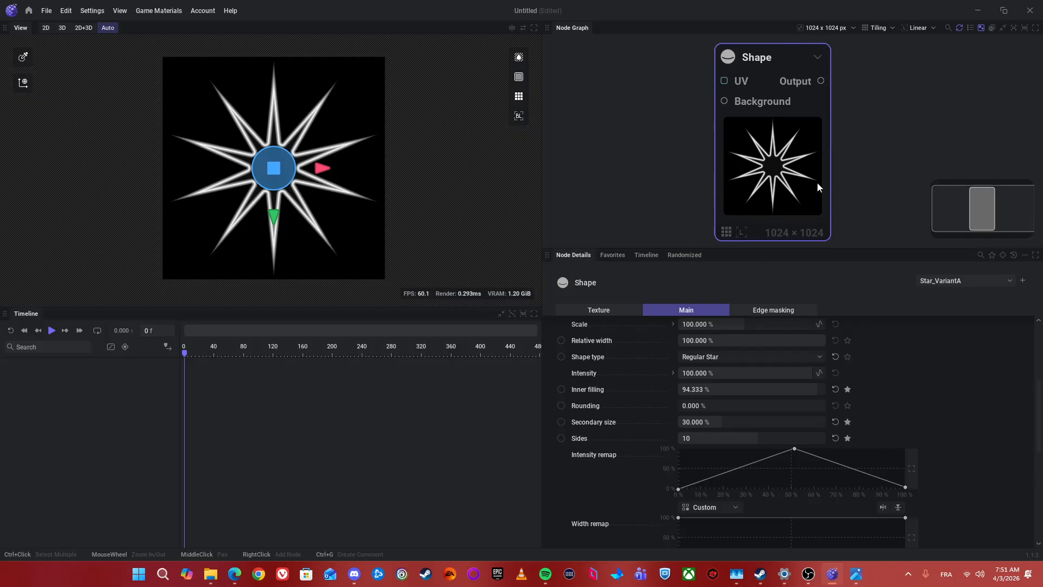
pyautogui.moveTo(630, 176); pyautogui.dragTo(661, 239)
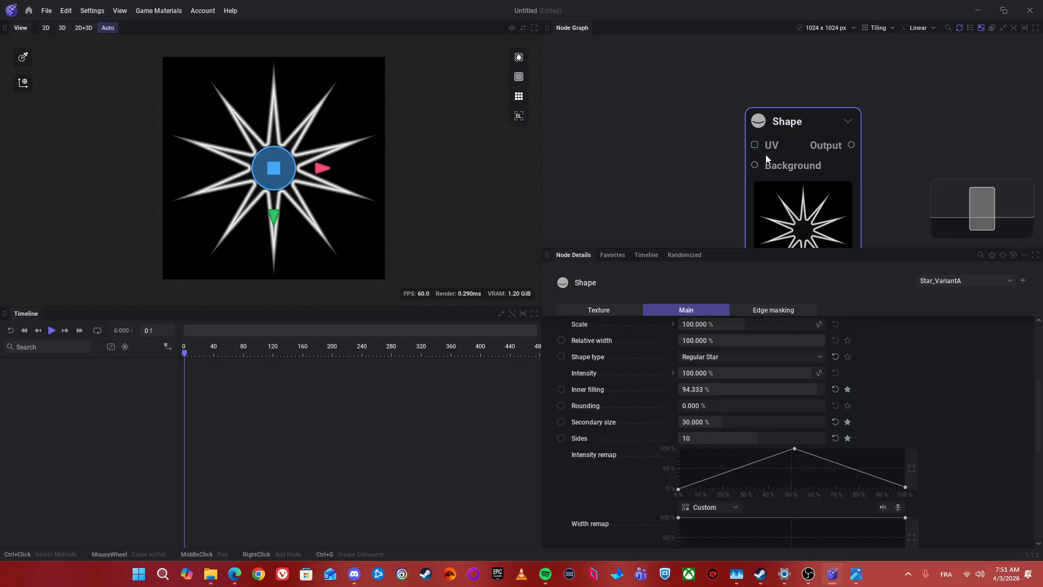
pyautogui.moveTo(753, 149); pyautogui.dragTo(680, 90)
pyautogui.click(658, 111)
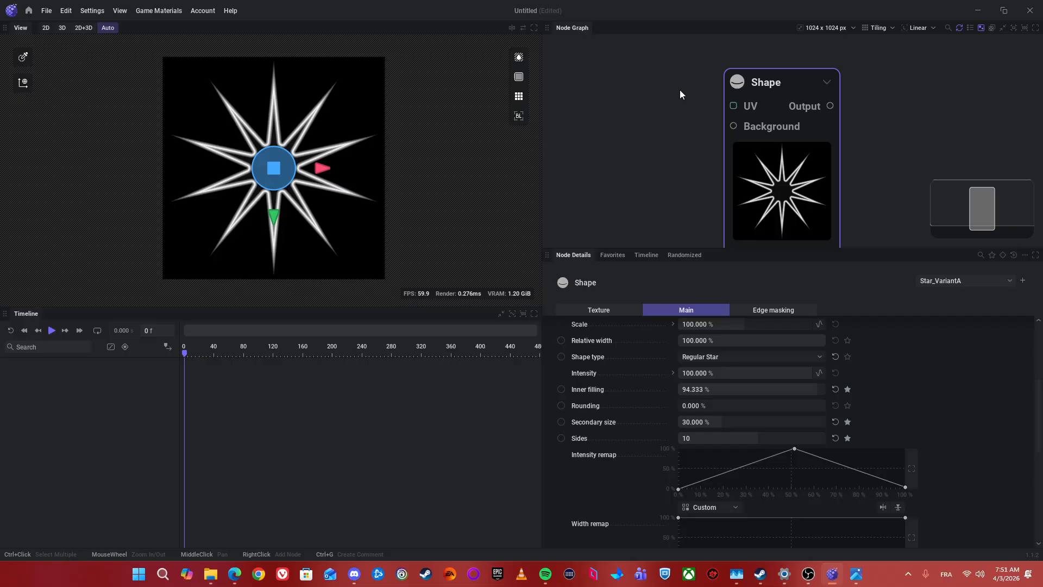
pyautogui.moveTo(736, 125); pyautogui.dragTo(604, 135)
pyautogui.click(614, 96)
pyautogui.moveTo(662, 109); pyautogui.dragTo(561, 111)
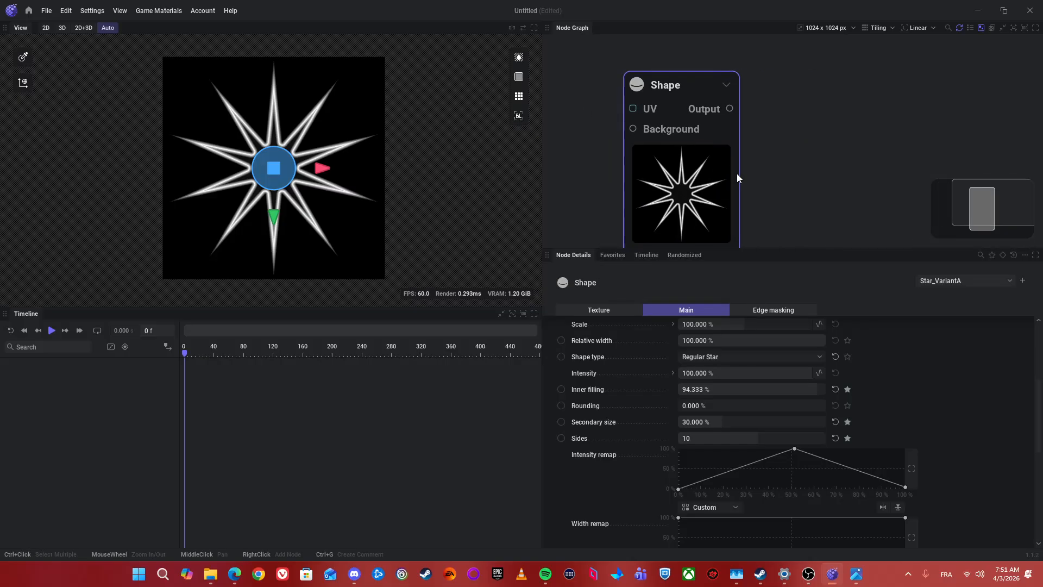
pyautogui.moveTo(741, 163); pyautogui.dragTo(841, 158)
pyautogui.moveTo(696, 177); pyautogui.dragTo(718, 191)
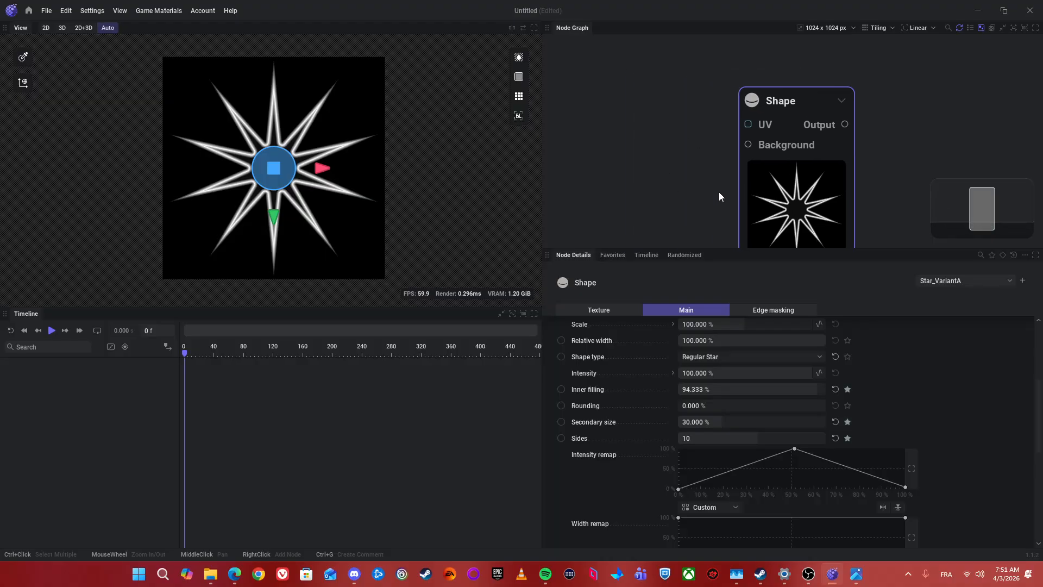
pyautogui.scroll(-4, 719, 191)
pyautogui.scroll(3, 697, 184)
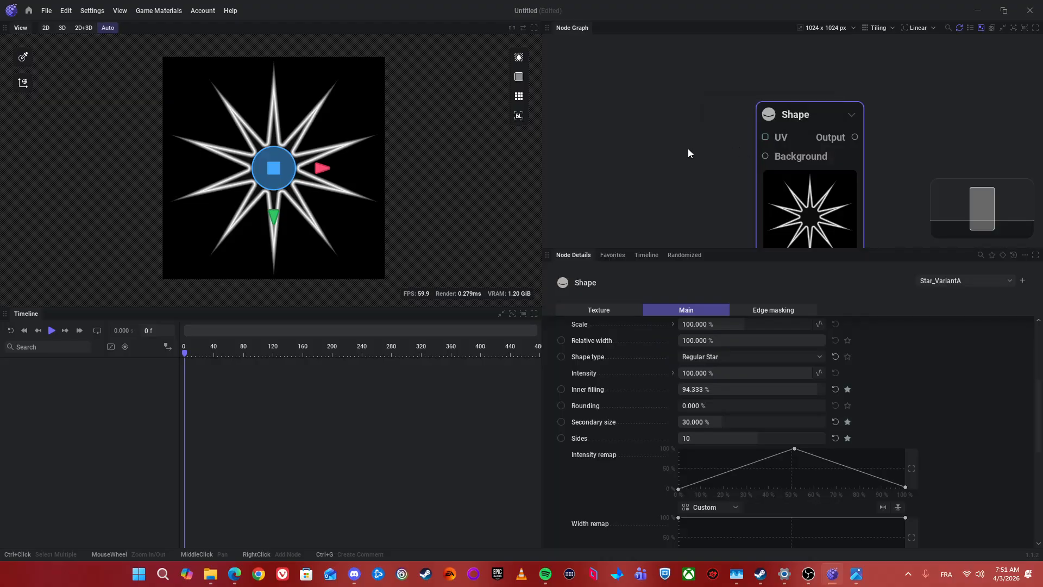
pyautogui.moveTo(688, 148); pyautogui.dragTo(685, 116)
pyautogui.scroll(-1, 756, 199)
pyautogui.moveTo(680, 165); pyautogui.dragTo(687, 204)
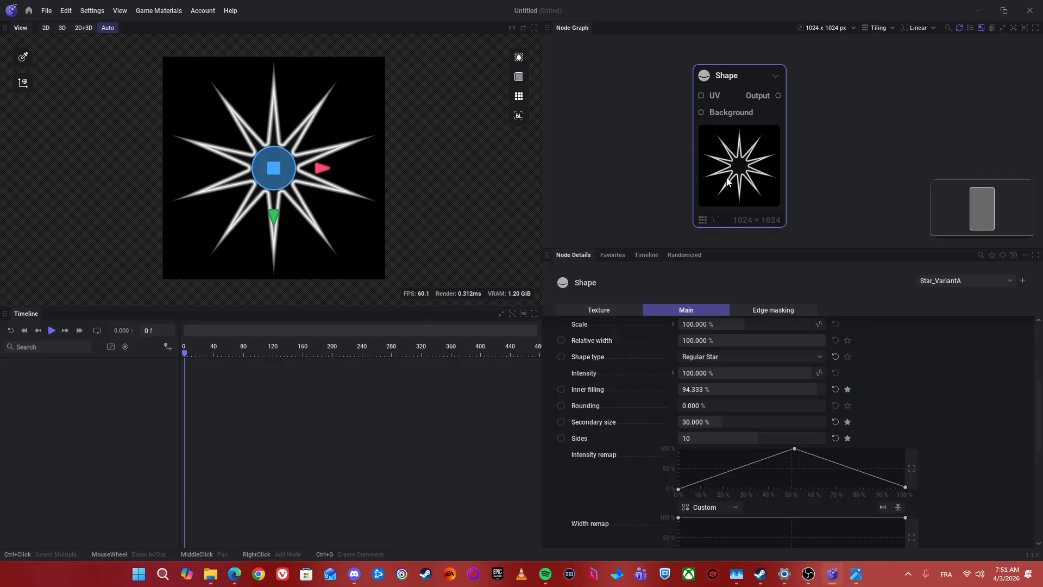
# Step: Add a UV Noise node connected to the Shape node's UV input and nudge the Shape node slightly
pyautogui.moveTo(696, 155); pyautogui.dragTo(645, 87)
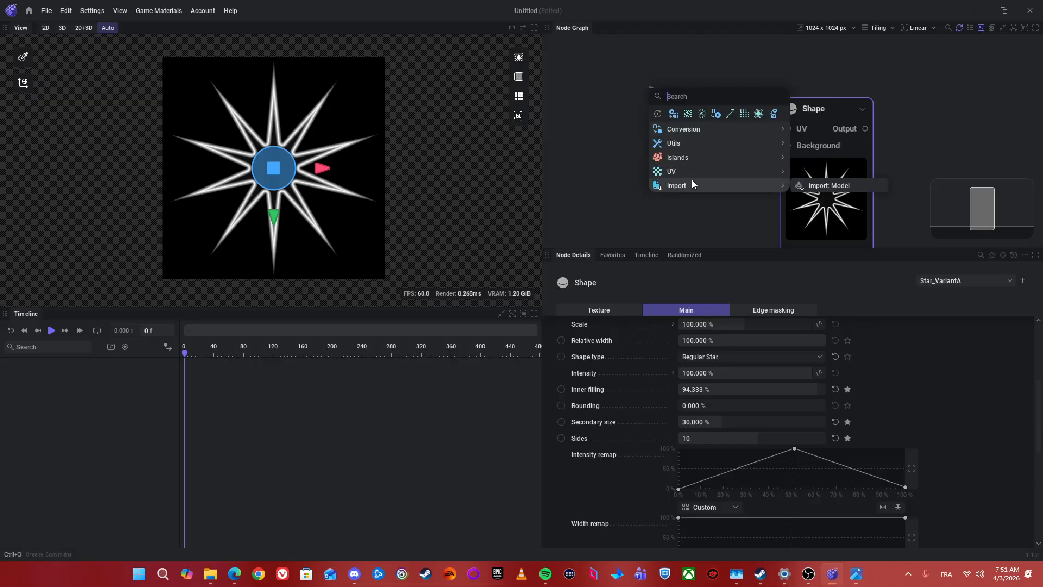
pyautogui.moveTo(692, 175)
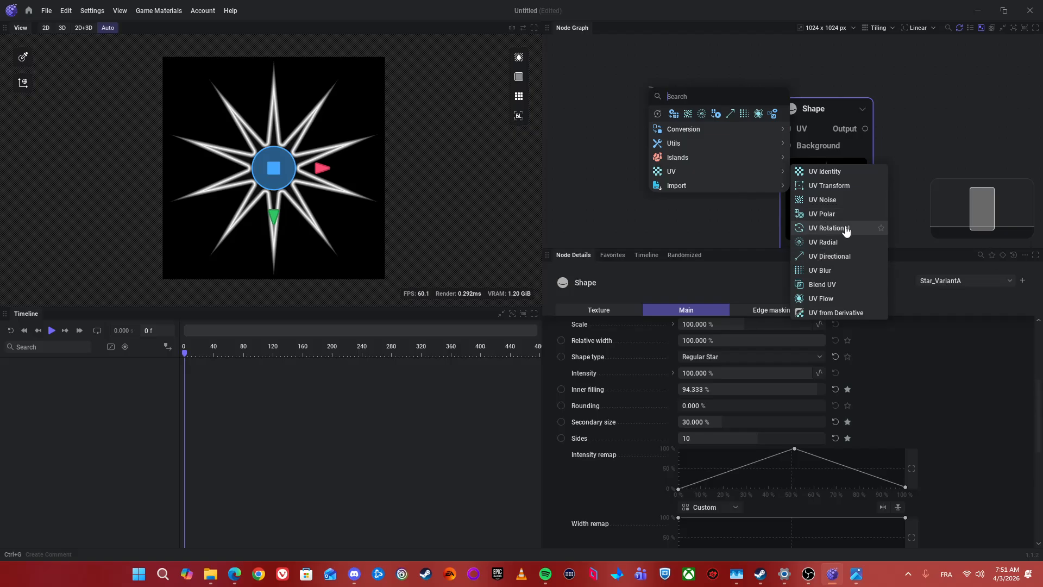
pyautogui.click(839, 201)
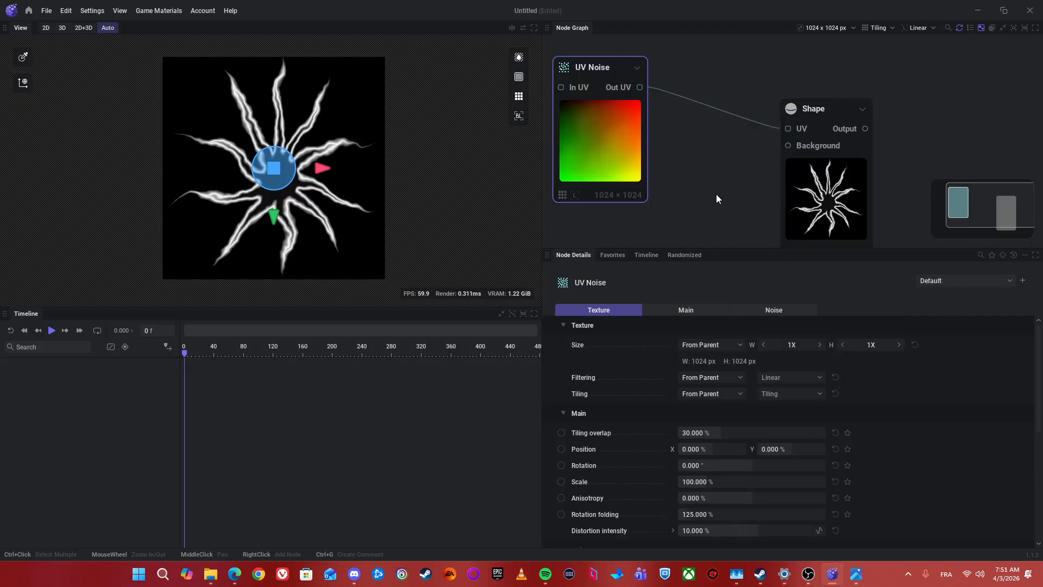
pyautogui.moveTo(802, 160); pyautogui.dragTo(765, 122)
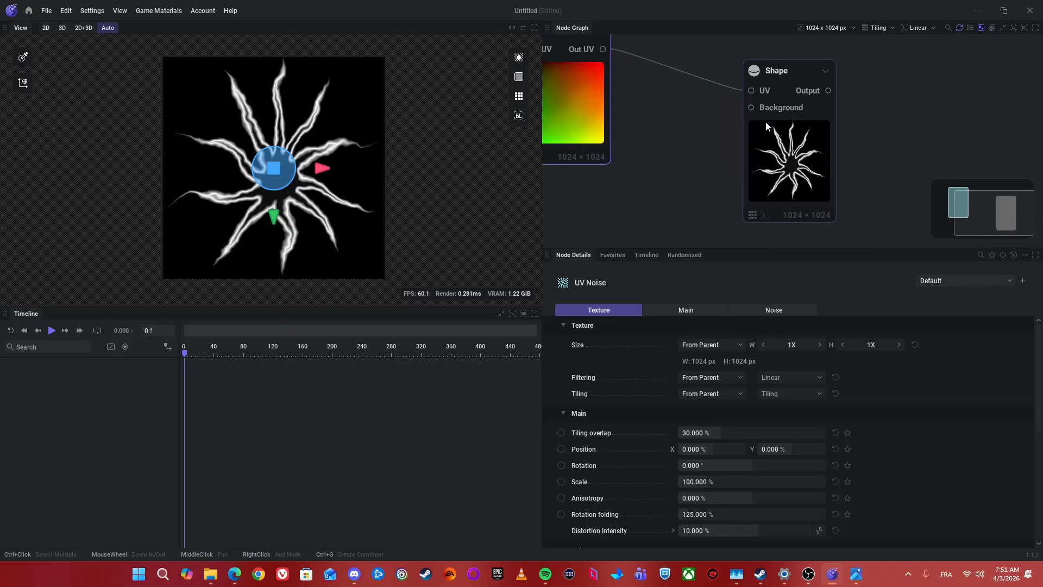
pyautogui.click(801, 134)
pyautogui.moveTo(630, 122); pyautogui.dragTo(658, 112)
pyautogui.click(617, 109)
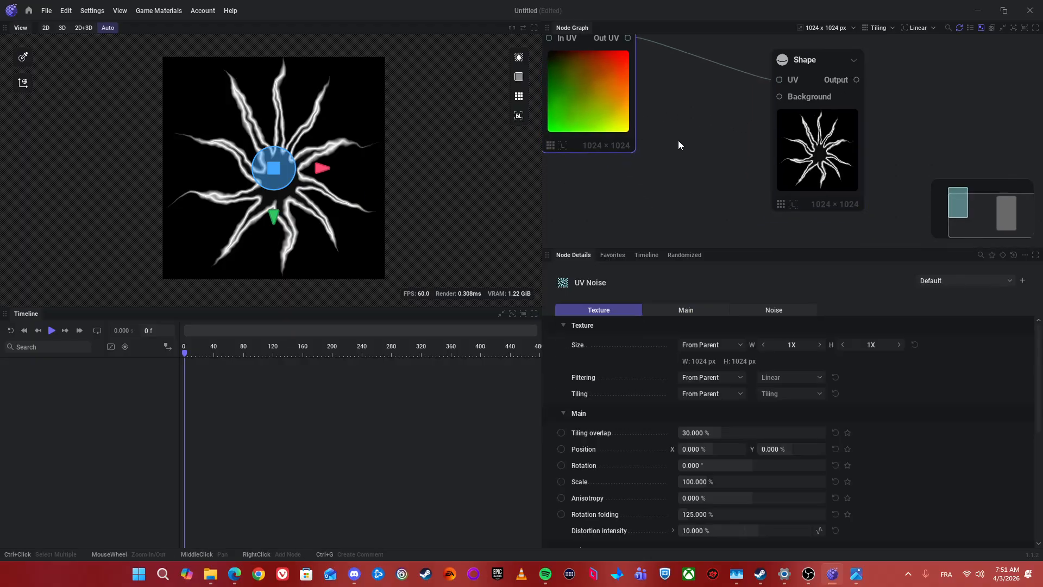
pyautogui.moveTo(824, 173); pyautogui.dragTo(812, 162)
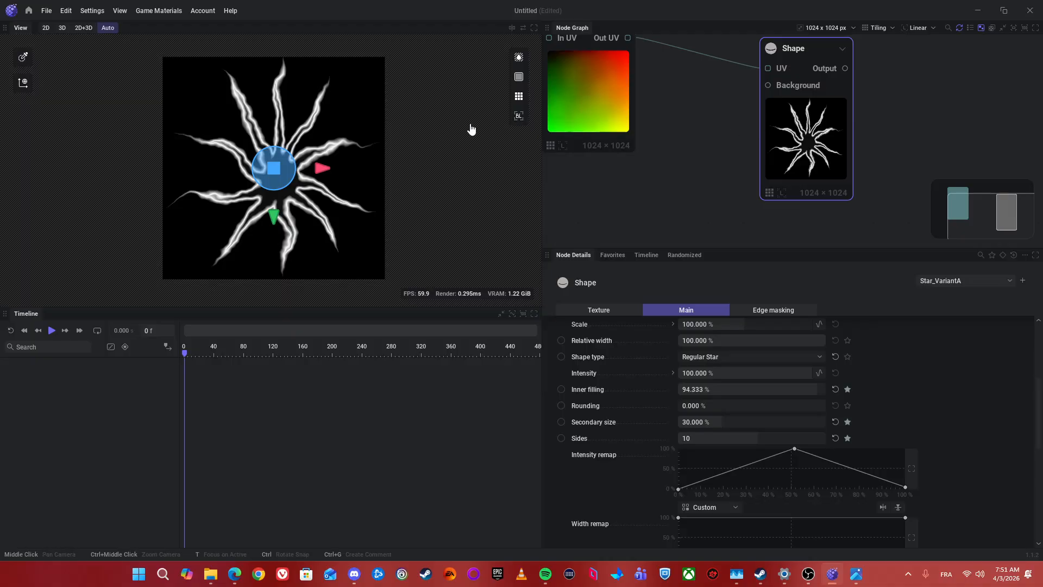
pyautogui.scroll(-2, 279, 138)
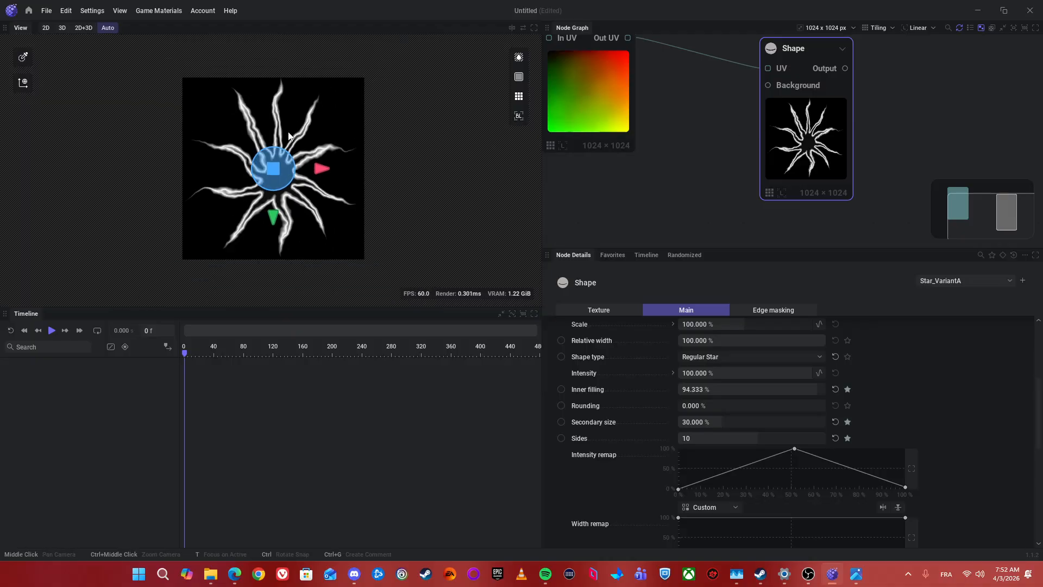
pyautogui.moveTo(698, 146); pyautogui.dragTo(780, 157)
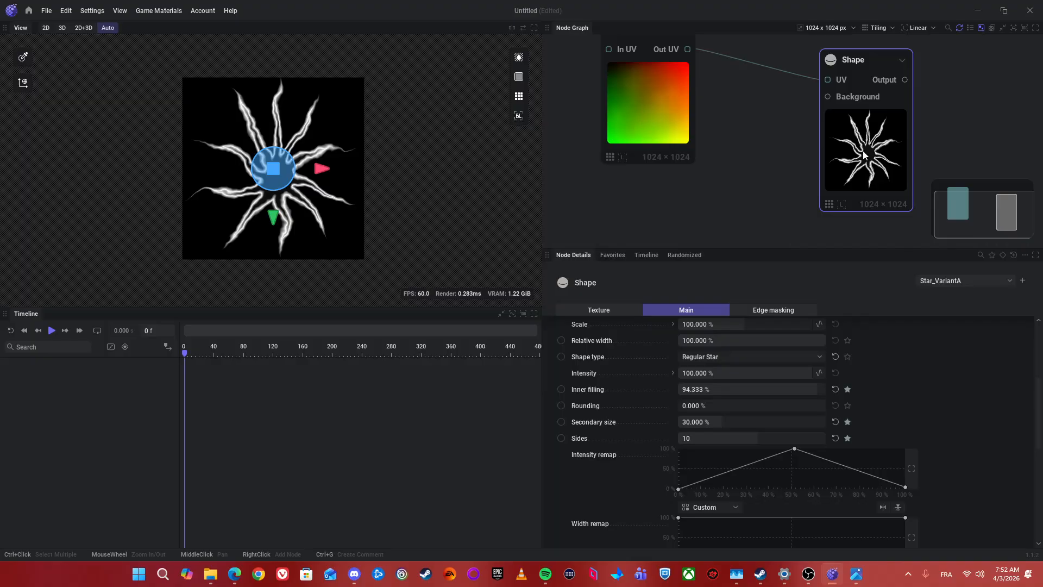
pyautogui.moveTo(754, 143); pyautogui.dragTo(729, 192)
# Step: Set the UV Noise node's Seed to 0.687 and its Roughness to 80%
pyautogui.click(630, 144)
pyautogui.scroll(-3, 822, 444)
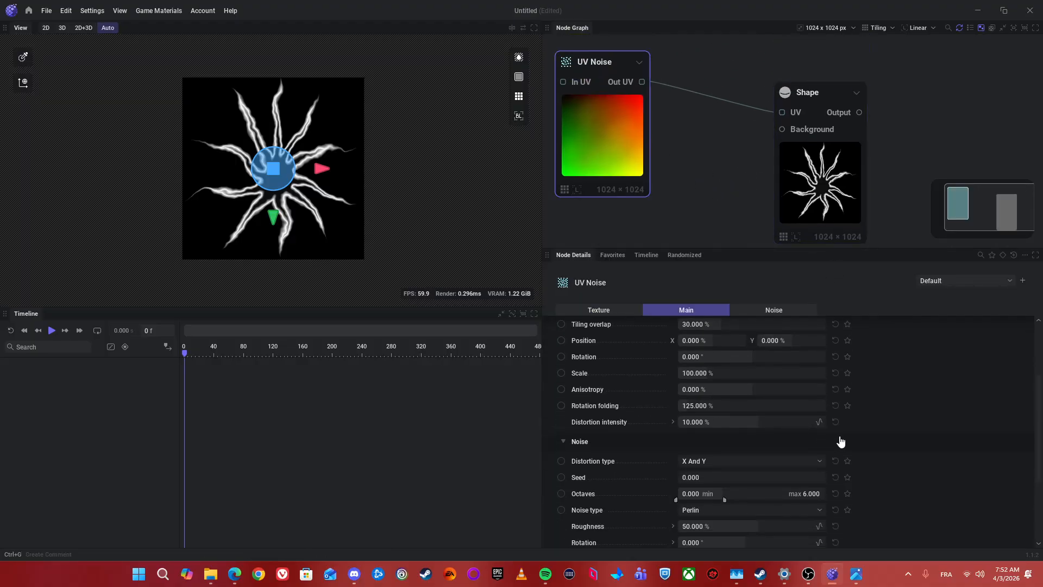
pyautogui.scroll(-4, 677, 444)
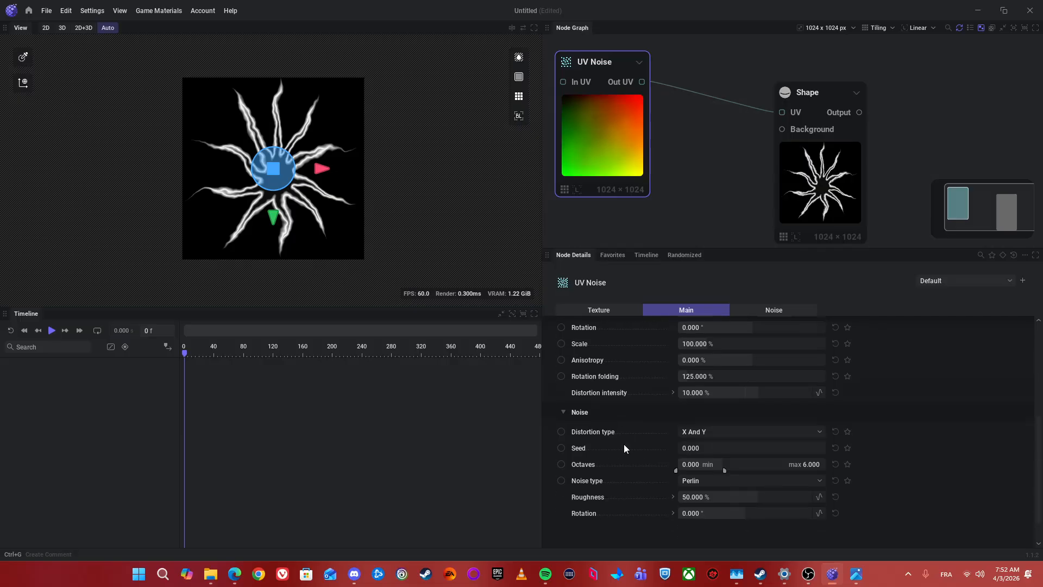
pyautogui.scroll(3, 677, 443)
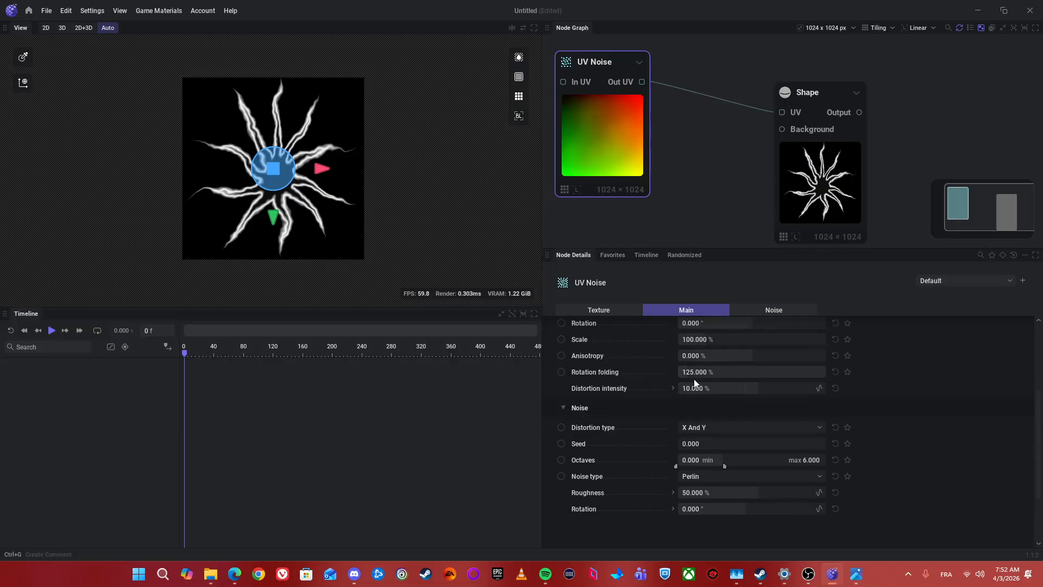
pyautogui.scroll(2, 651, 424)
pyautogui.scroll(1, 677, 429)
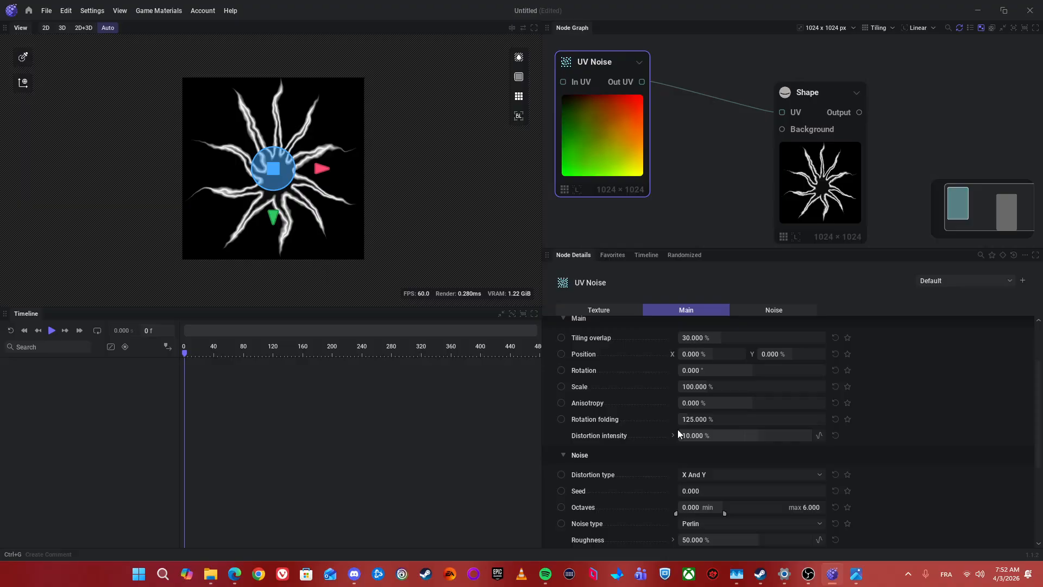
pyautogui.scroll(-2, 673, 434)
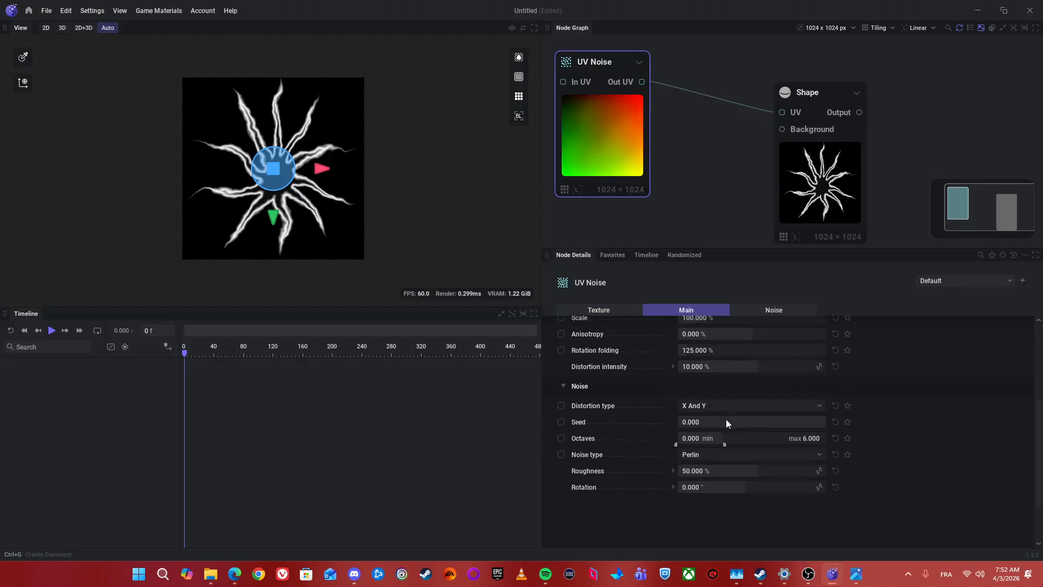
pyautogui.moveTo(718, 422); pyautogui.dragTo(778, 422)
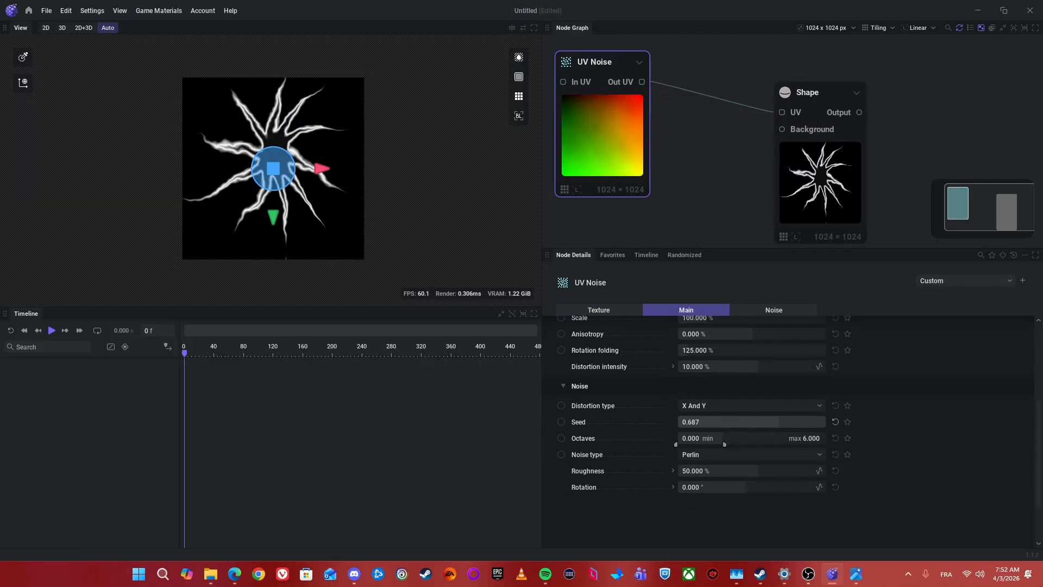
pyautogui.moveTo(731, 474); pyautogui.dragTo(786, 473)
# Step: Set the UV Noise node's main Rotation to -6°
pyautogui.scroll(3, 632, 434)
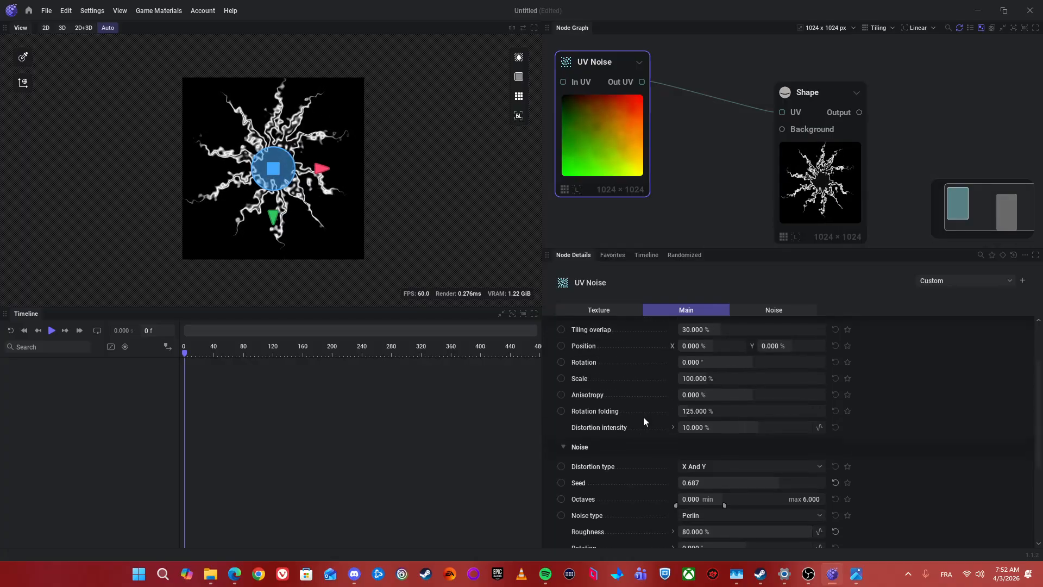
pyautogui.moveTo(715, 392); pyautogui.dragTo(679, 390)
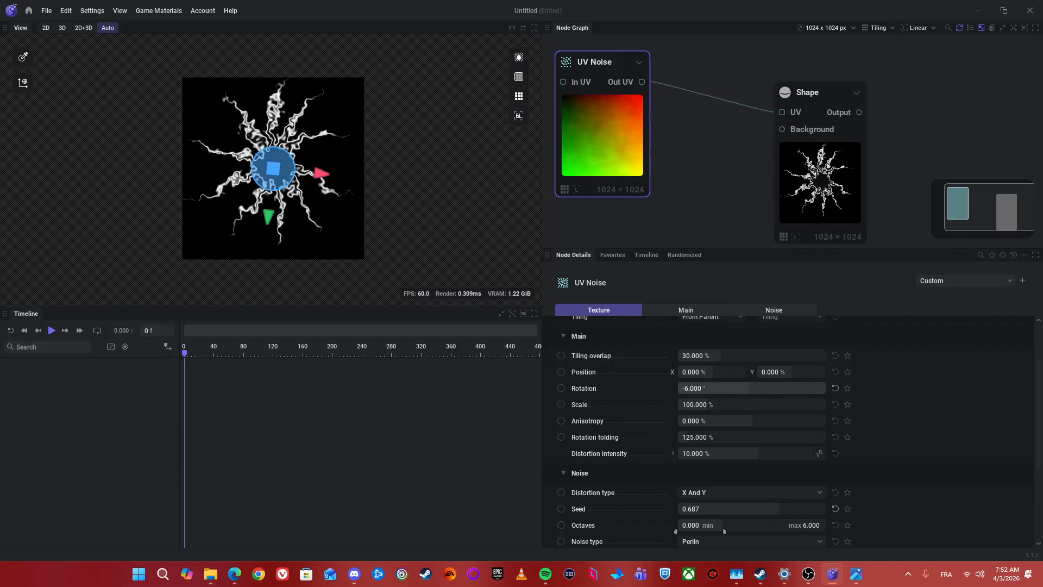
pyautogui.moveTo(658, 128); pyautogui.dragTo(724, 136)
pyautogui.moveTo(788, 171); pyautogui.dragTo(829, 136)
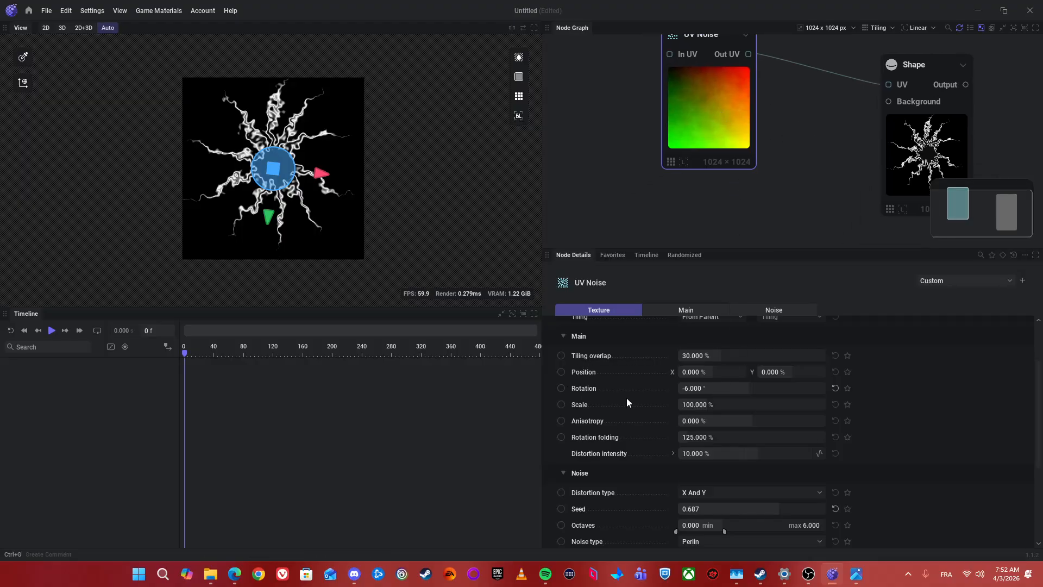
# Step: Animate the UV Noise Rotation on the timeline with keyframes at about frames 10 and 108, and play the animation
pyautogui.click(562, 389)
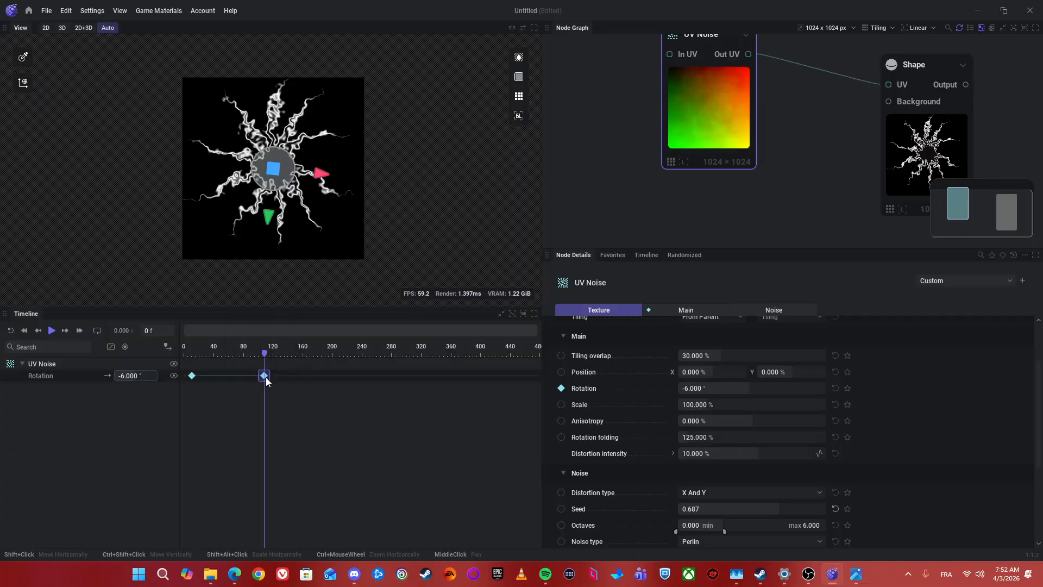
pyautogui.press('Return')
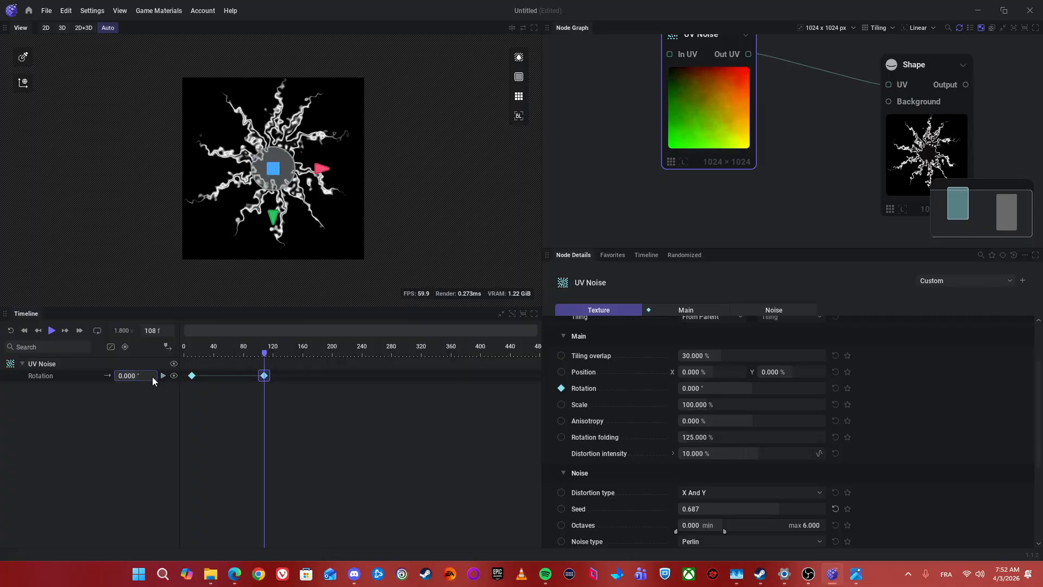
pyautogui.press('space')
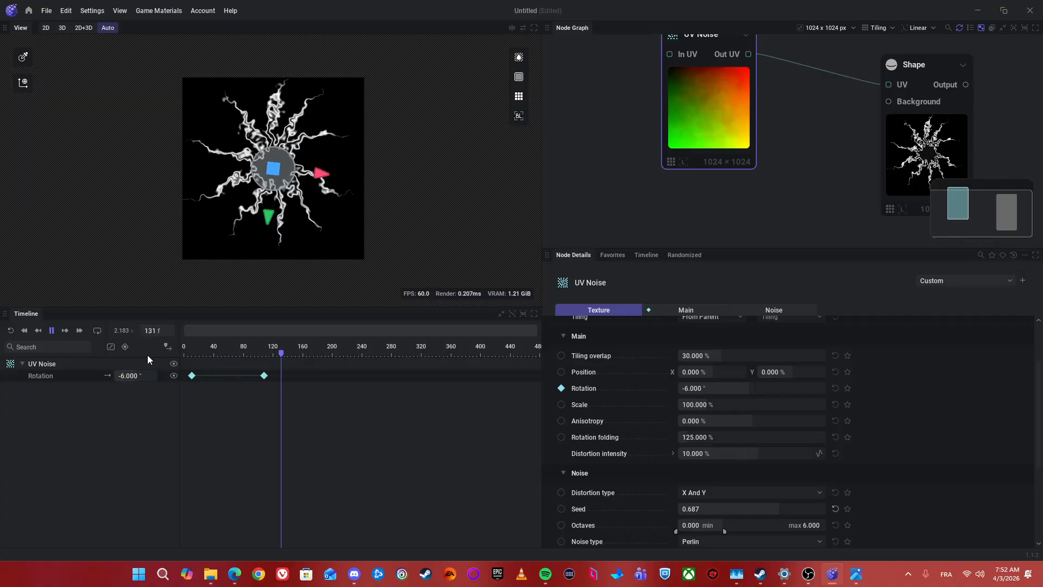
# Step: Change the UV Noise Rotation override from timeline to pin, exposing it as an input on the node
pyautogui.click(560, 389)
pyautogui.click(614, 329)
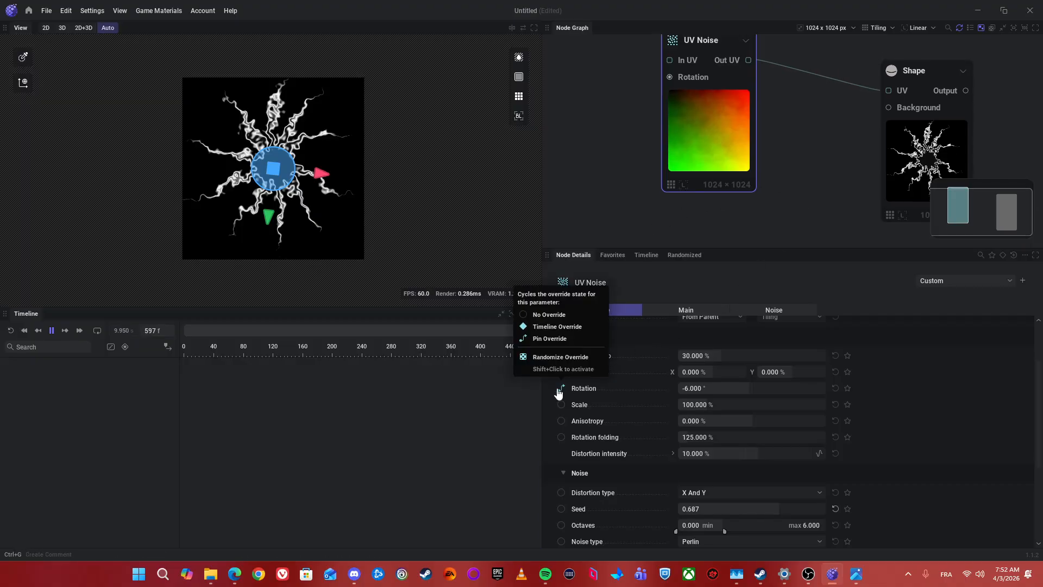
pyautogui.moveTo(779, 117); pyautogui.dragTo(775, 154)
pyautogui.scroll(2, 669, 116)
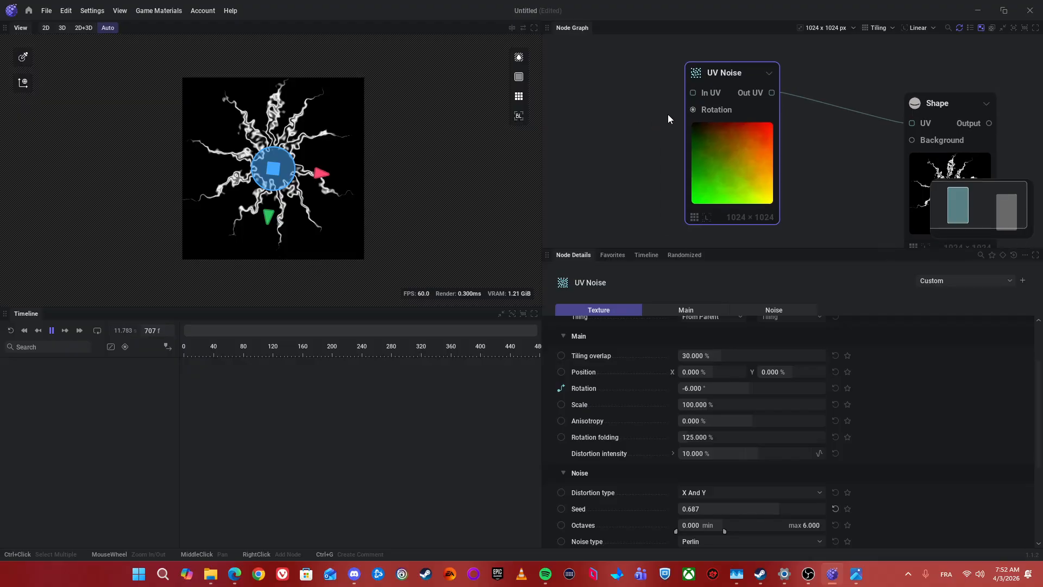
# Step: Add a Mod: Cycle node connected to the UV Noise node's Rotation input
pyautogui.moveTo(695, 104); pyautogui.dragTo(572, 173)
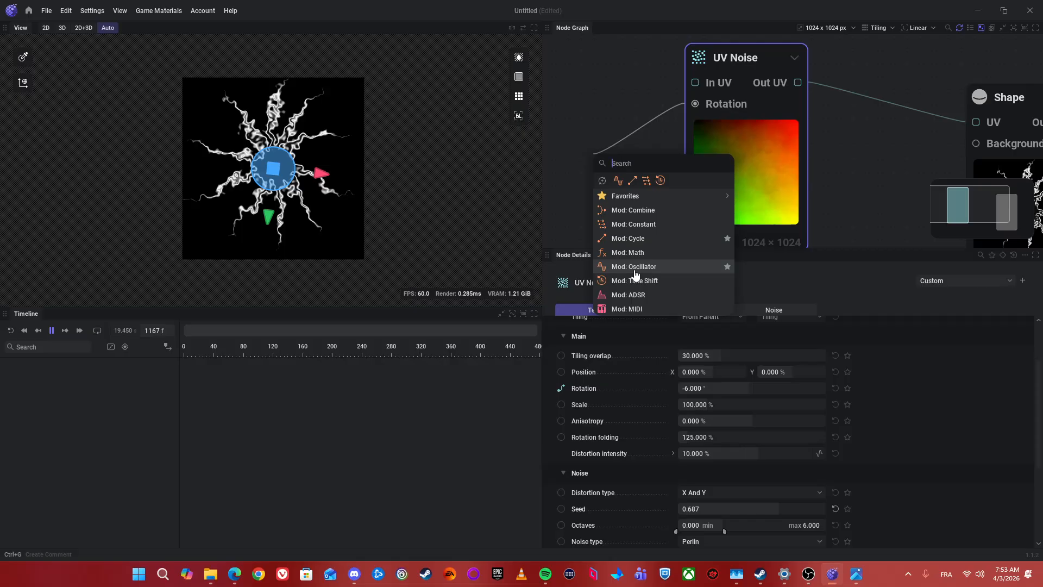
pyautogui.click(620, 239)
pyautogui.moveTo(631, 116); pyautogui.dragTo(666, 90)
pyautogui.scroll(-3, 692, 200)
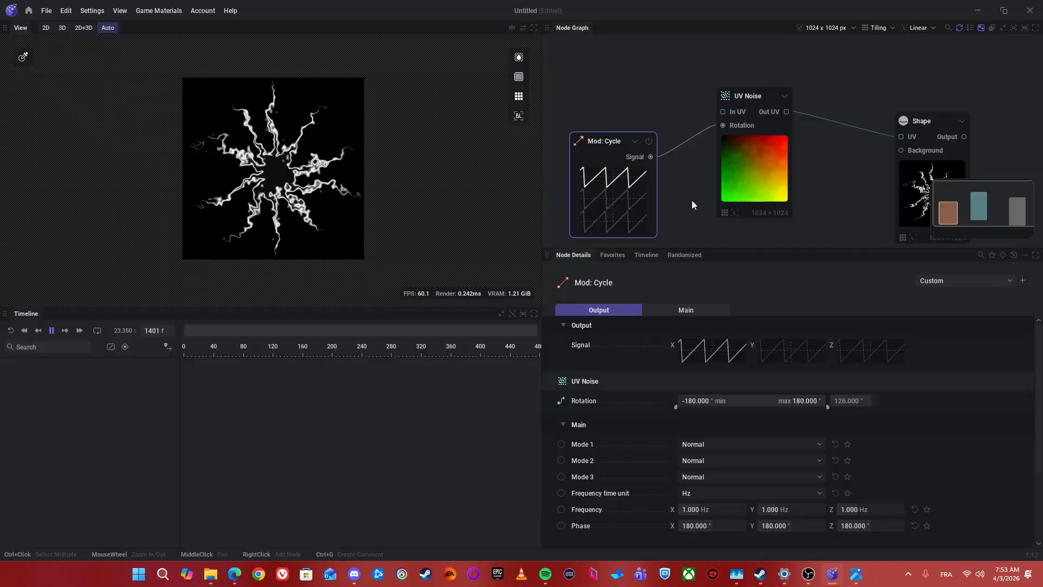
# Step: Set the Mod: Cycle node's X Frequency to 0.1 Hz
pyautogui.moveTo(692, 200); pyautogui.dragTo(713, 150)
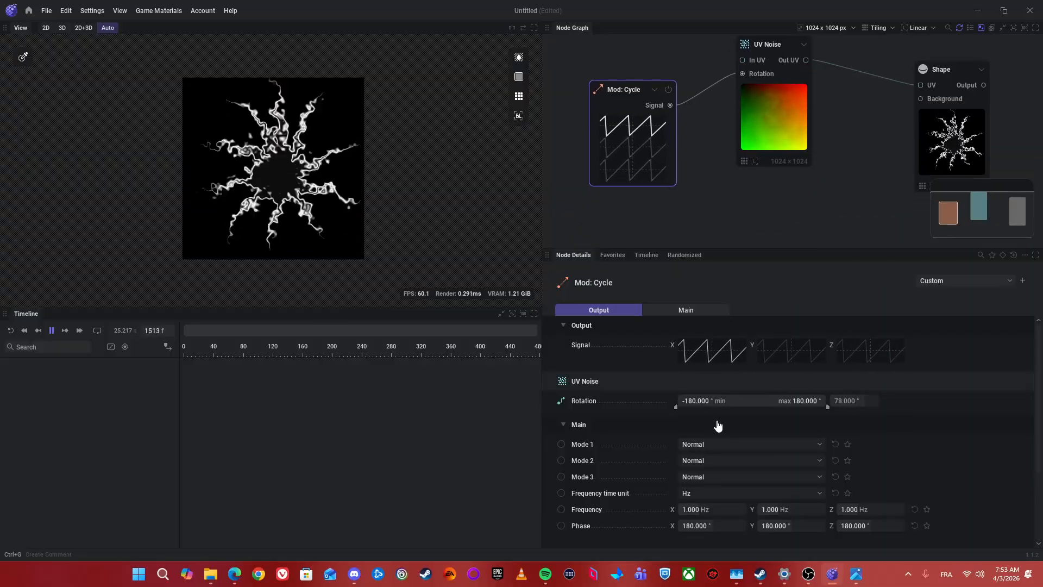
pyautogui.click(711, 513)
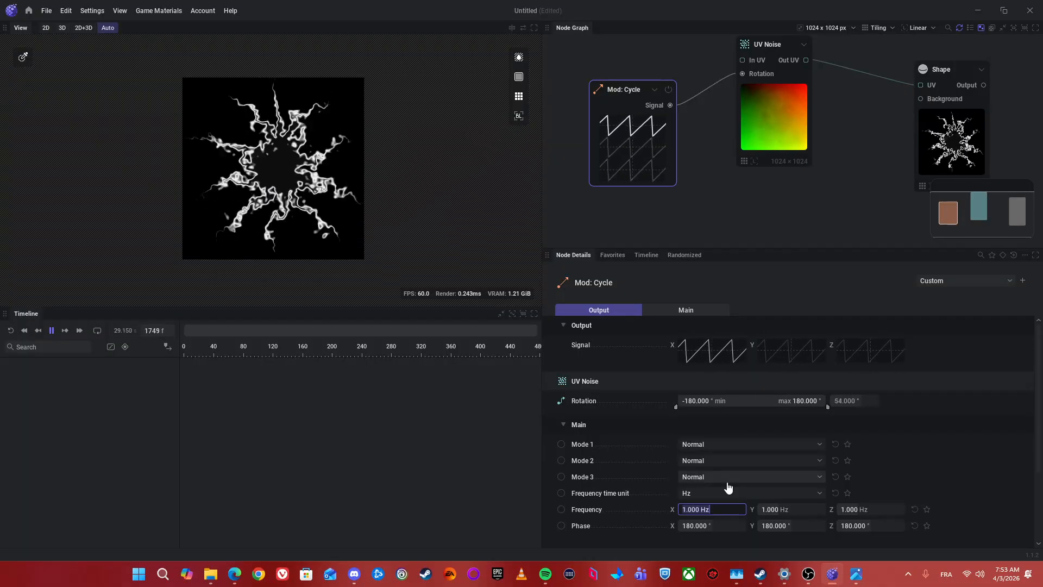
pyautogui.write('0.1')
pyautogui.press('Return')
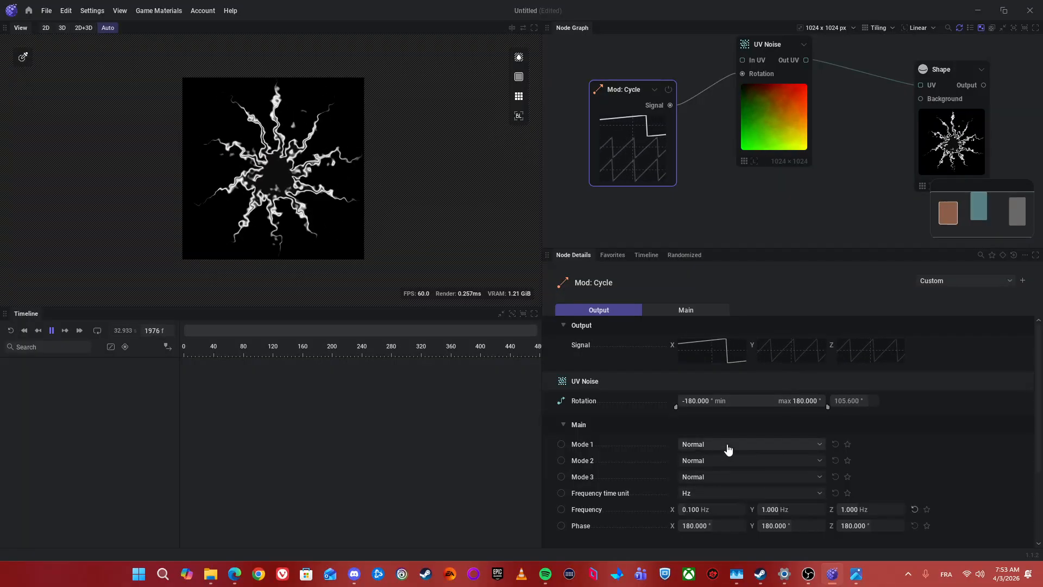
# Step: Set the Mod: Cycle node's Mode 2 and Mode 3 to None, with X Frequency at 0.373 Hz and X Phase at 105.6°
pyautogui.moveTo(693, 193); pyautogui.dragTo(776, 181)
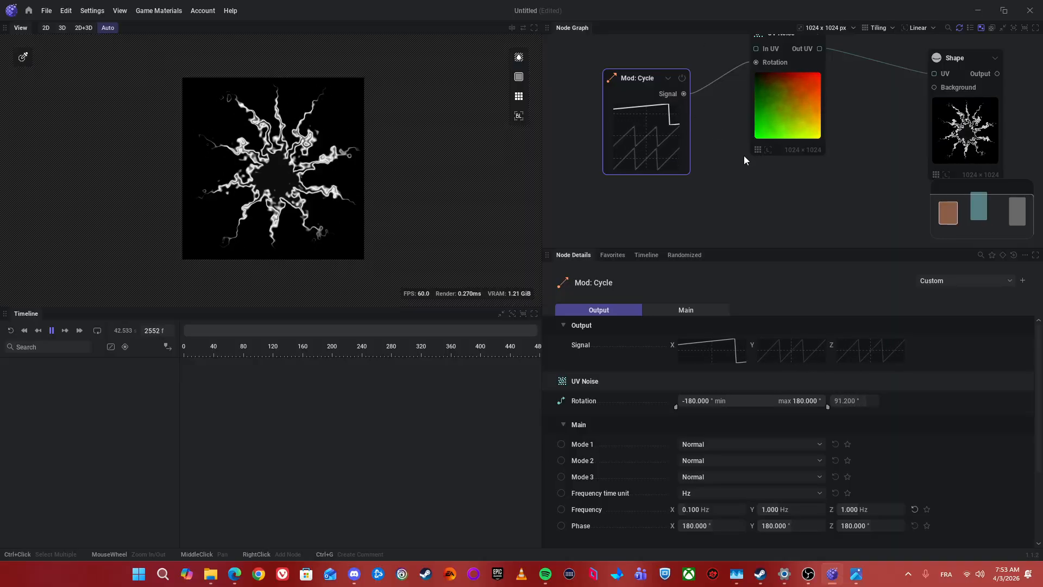
pyautogui.click(698, 461)
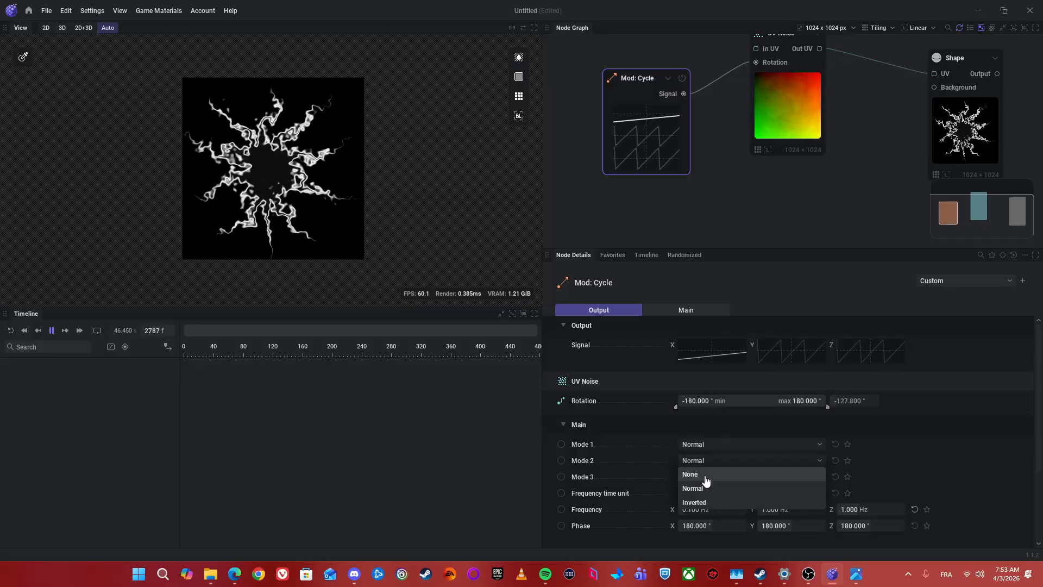
pyautogui.click(706, 480)
pyautogui.click(706, 477)
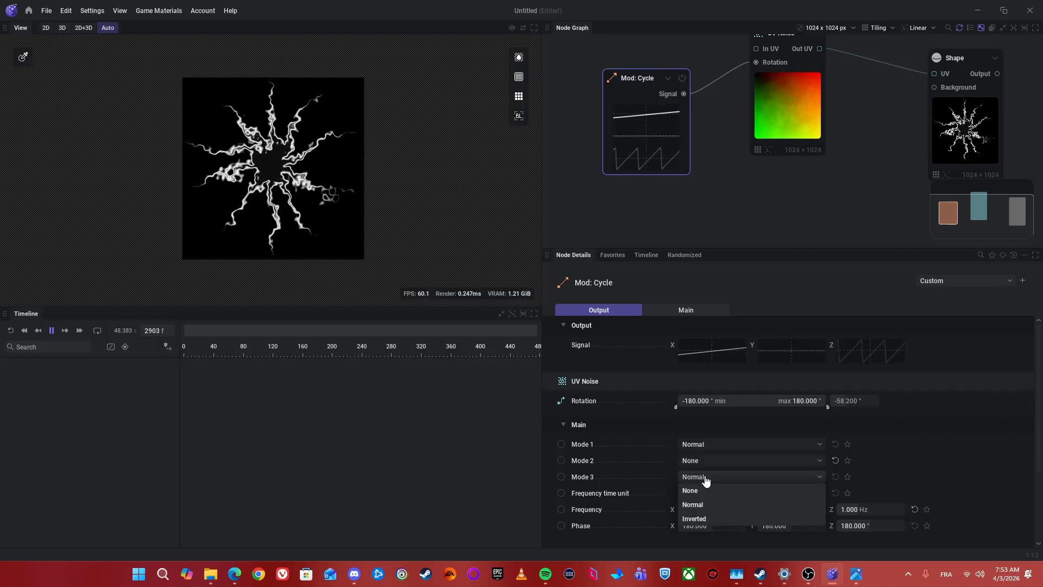
pyautogui.click(689, 490)
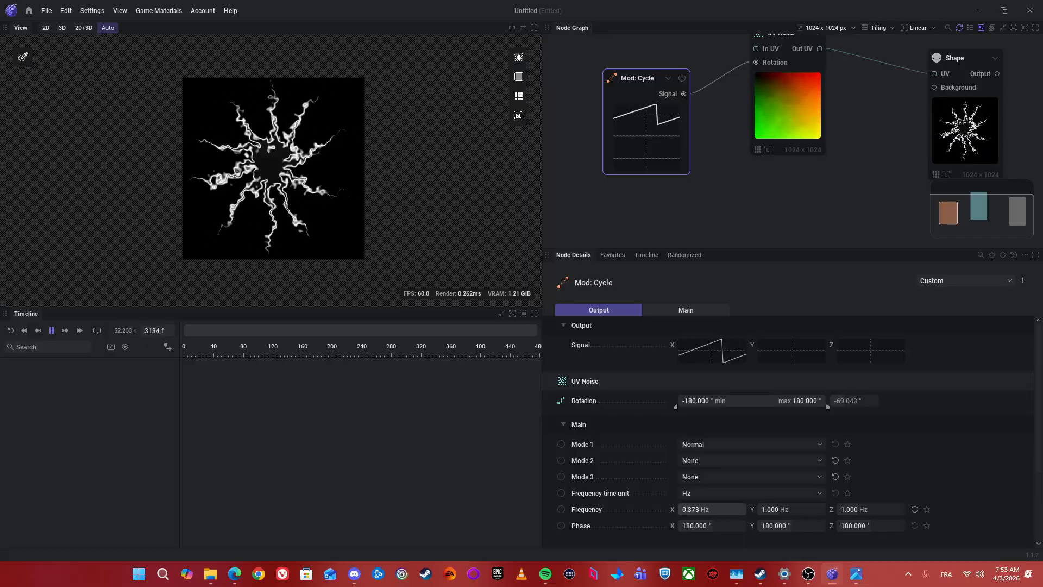
pyautogui.moveTo(718, 526); pyautogui.dragTo(700, 526)
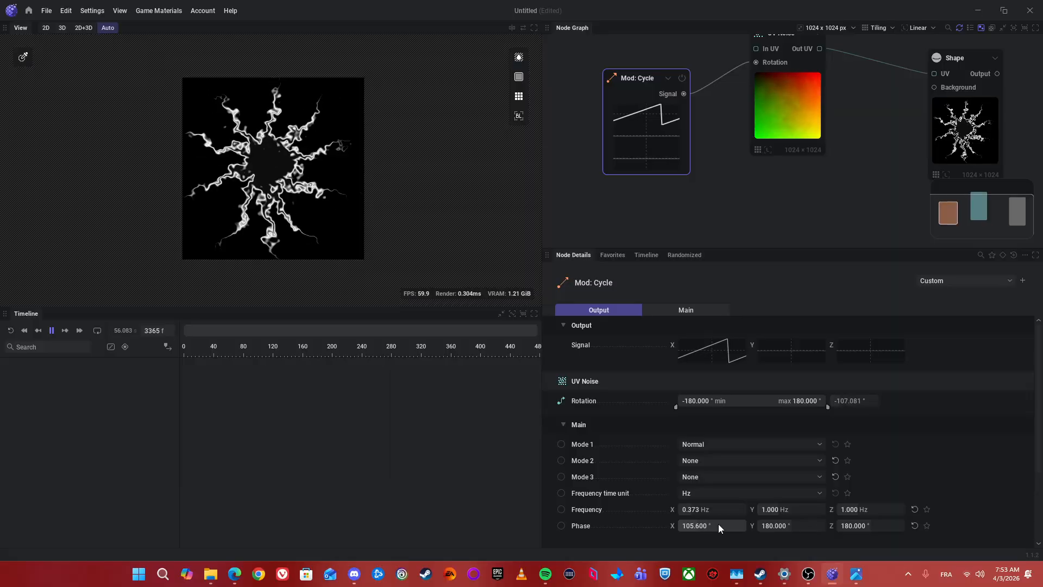
# Step: Change the Mod: Cycle Phase override to pin and connect a new Mod: Oscillator node to that input
pyautogui.click(561, 526)
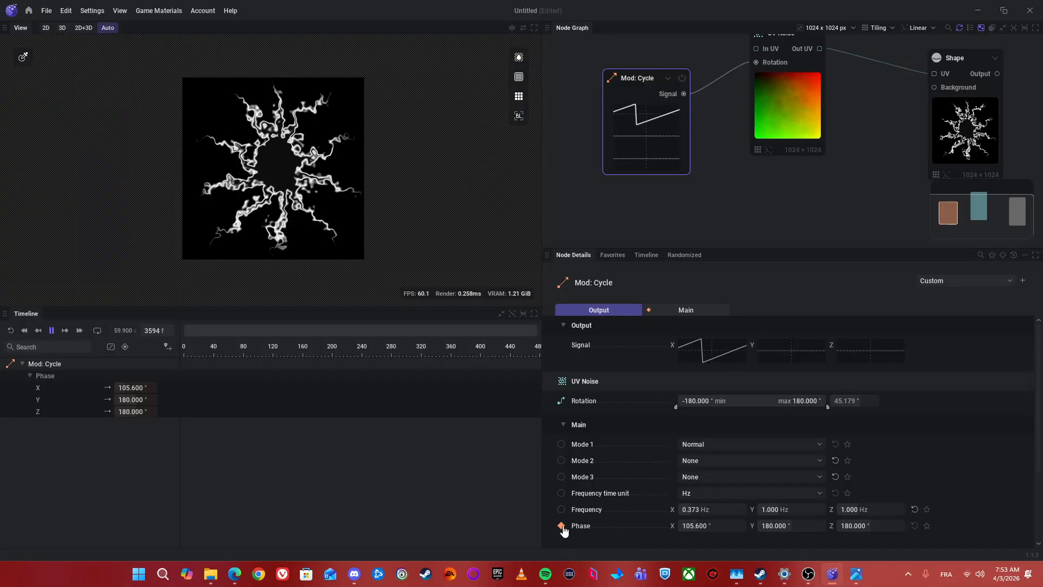
pyautogui.click(562, 527)
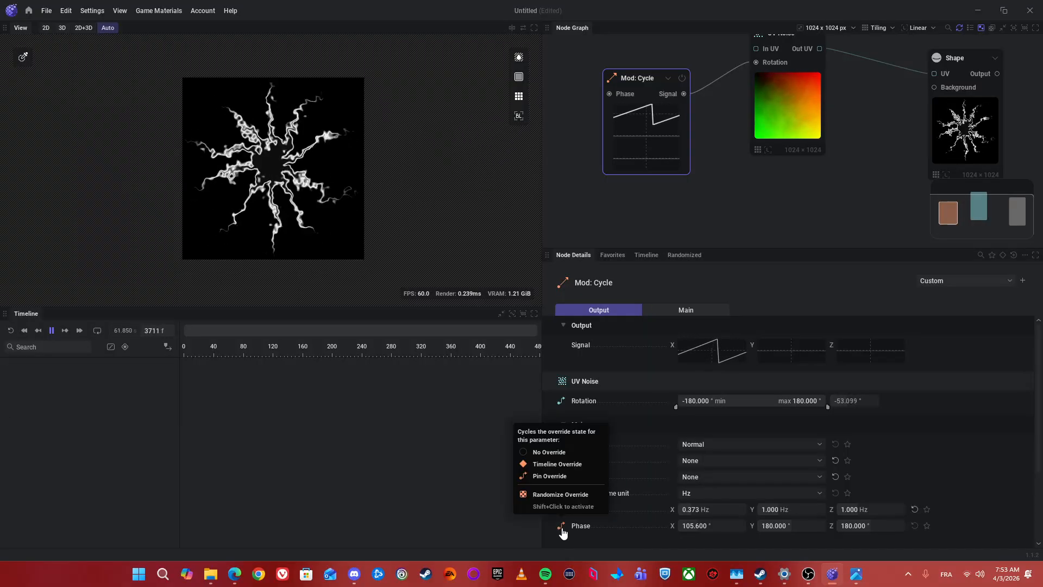
pyautogui.moveTo(660, 178); pyautogui.dragTo(725, 179)
pyautogui.moveTo(674, 95); pyautogui.dragTo(576, 149)
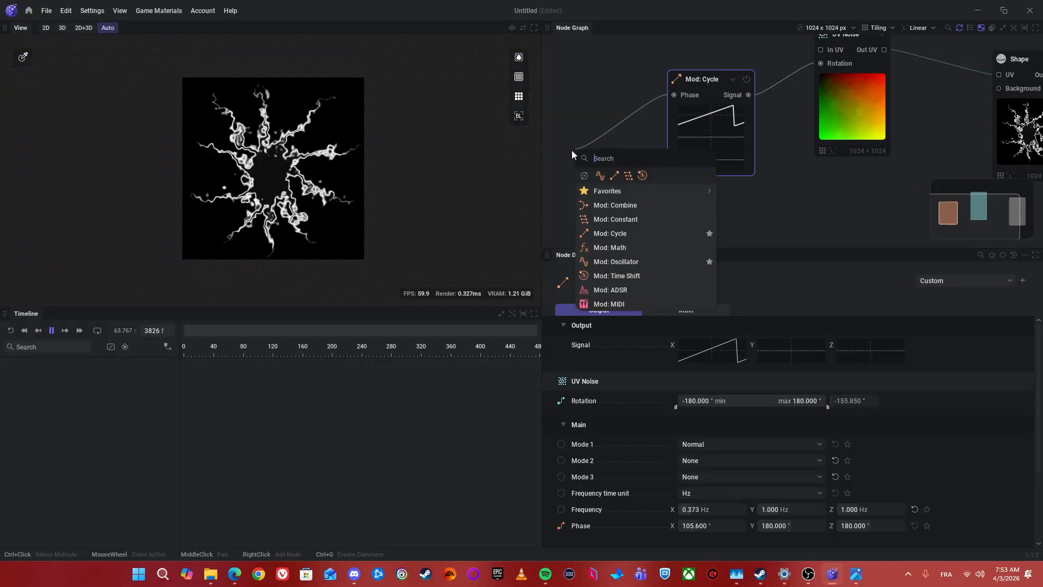
pyautogui.click(600, 262)
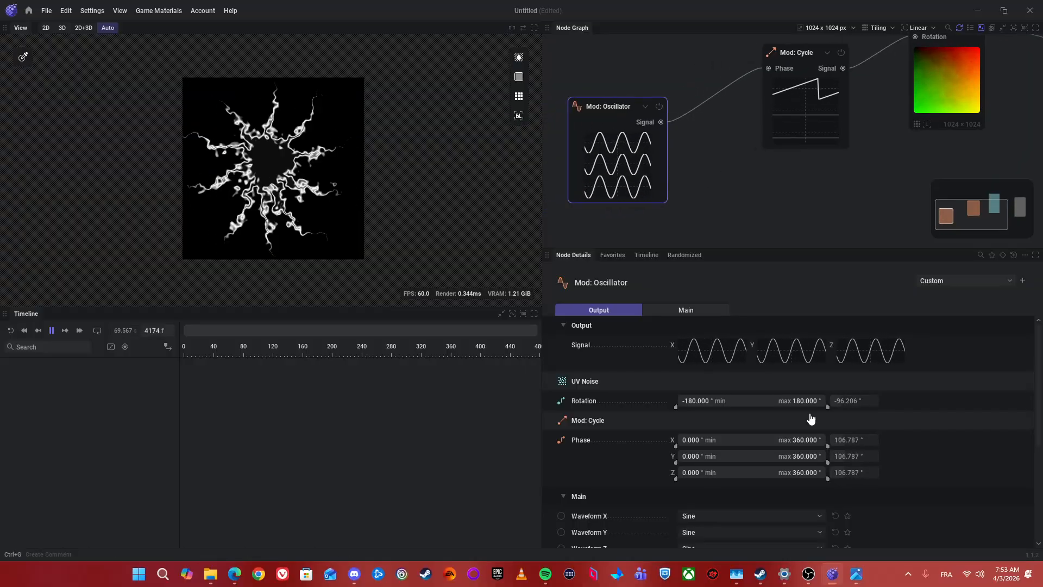
# Step: Try the Saw waveform for the Mod: Oscillator's Waveform X, and settle on Pulse
pyautogui.scroll(-2, 655, 484)
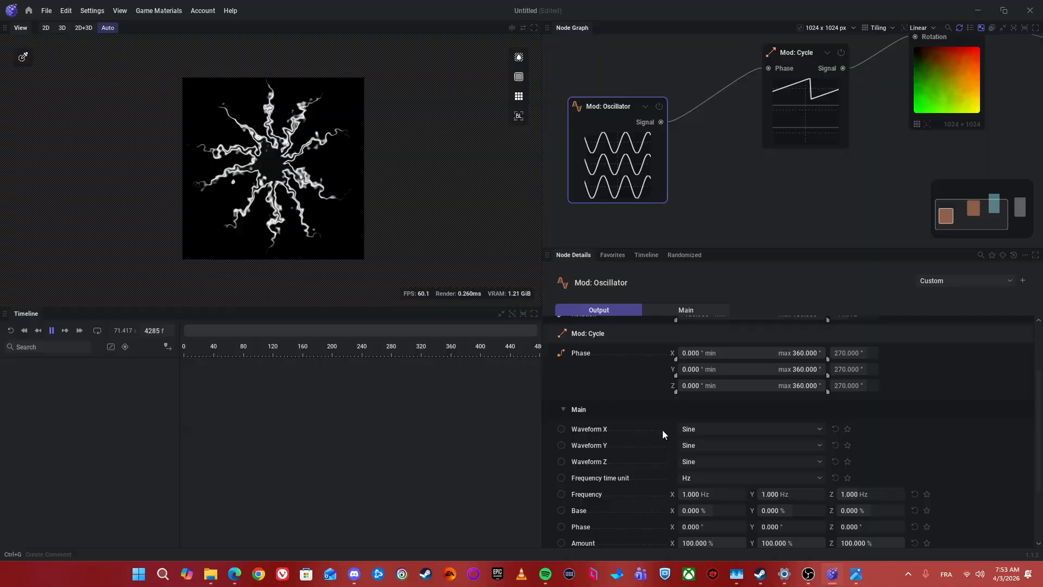
pyautogui.click(701, 429)
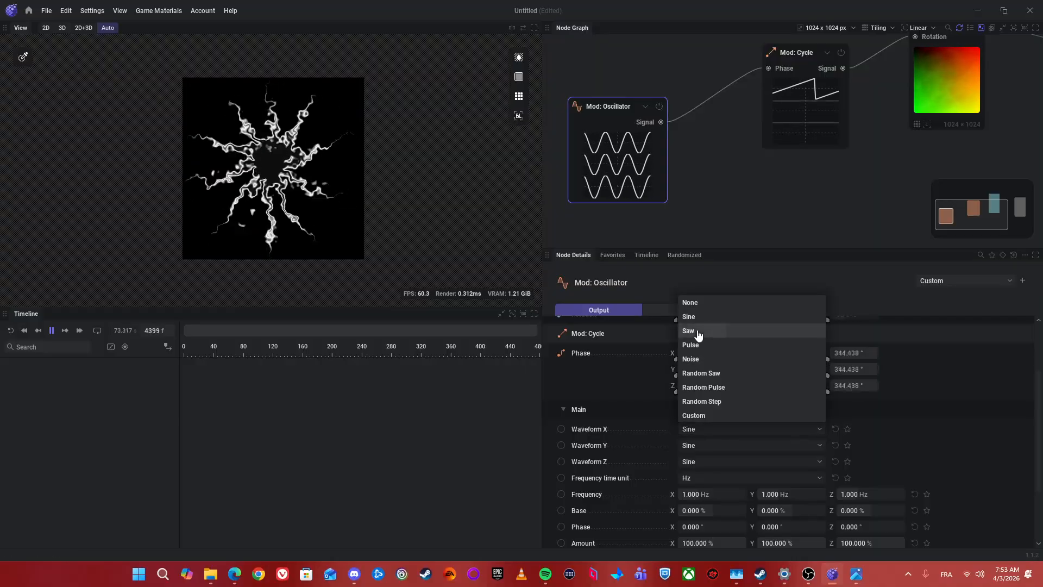
pyautogui.click(698, 333)
pyautogui.click(706, 431)
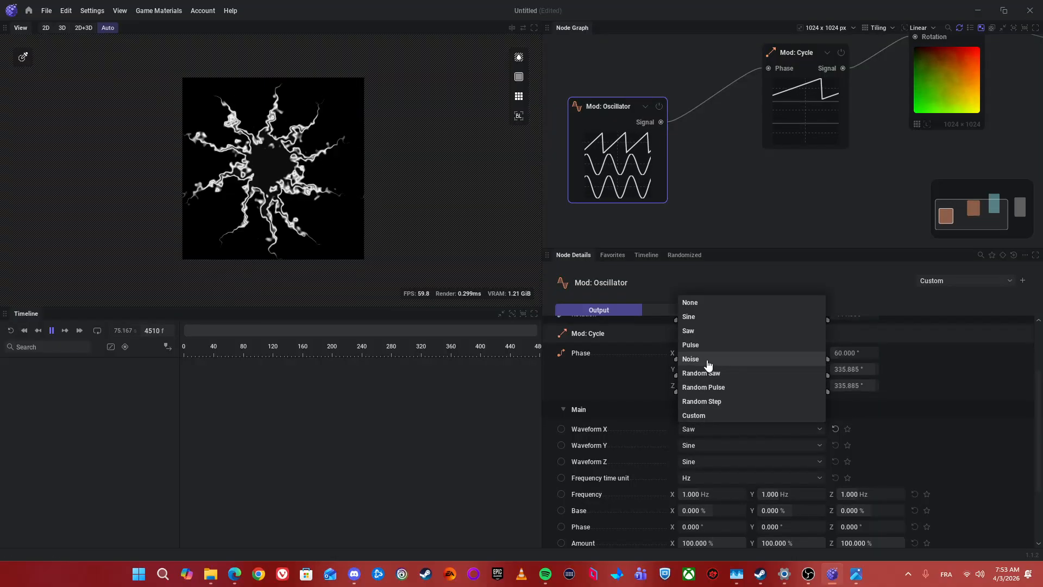
pyautogui.click(699, 345)
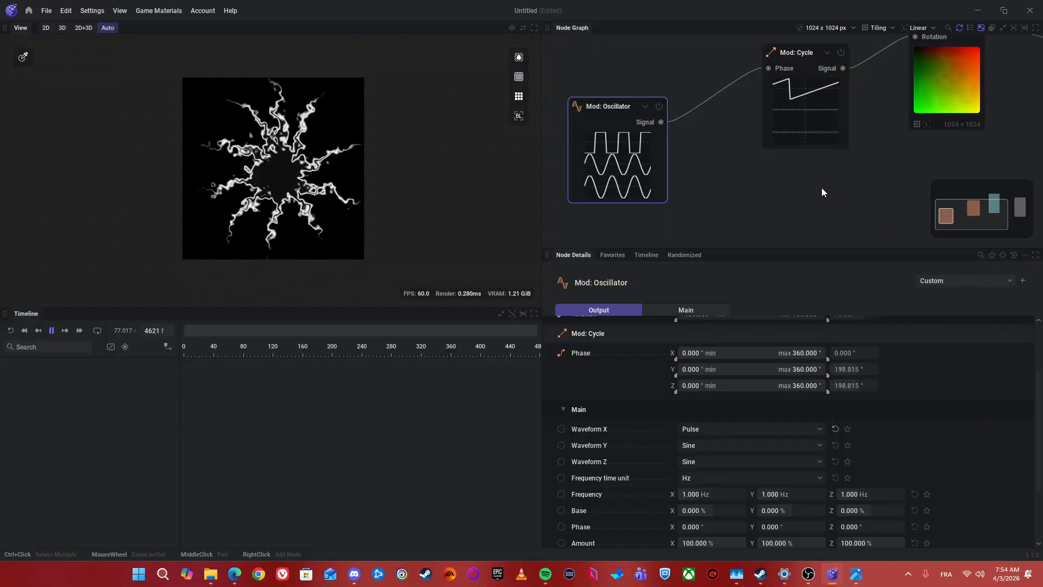
# Step: Set the UV Noise node's noise Roughness to 56%
pyautogui.moveTo(821, 188); pyautogui.dragTo(742, 240)
pyautogui.scroll(-3, 742, 240)
pyautogui.moveTo(791, 212); pyautogui.dragTo(755, 135)
pyautogui.click(755, 134)
pyautogui.scroll(-3, 774, 462)
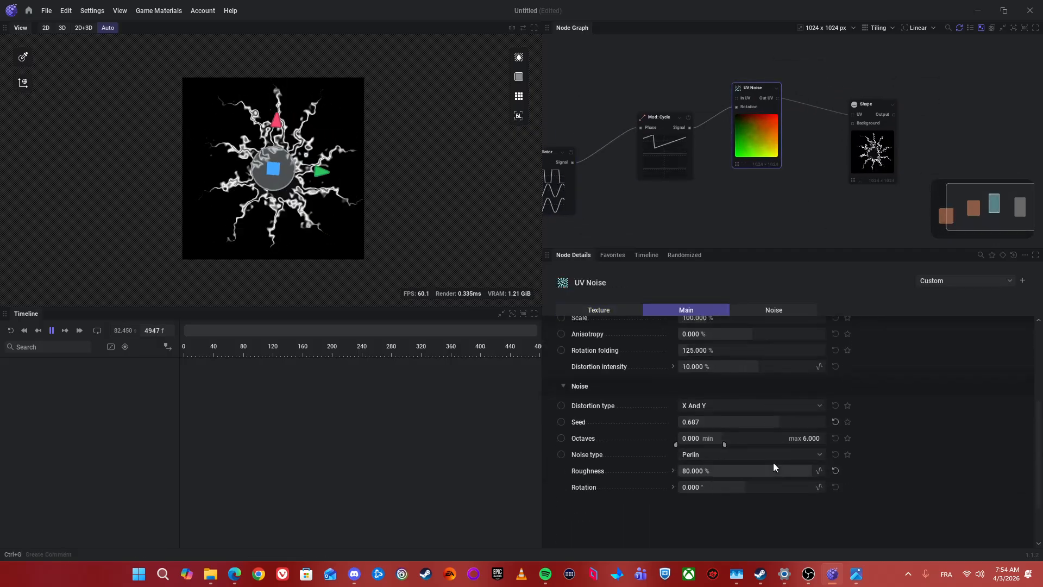
pyautogui.scroll(-2, 774, 462)
pyautogui.moveTo(731, 407); pyautogui.dragTo(686, 406)
pyautogui.moveTo(804, 197); pyautogui.dragTo(778, 204)
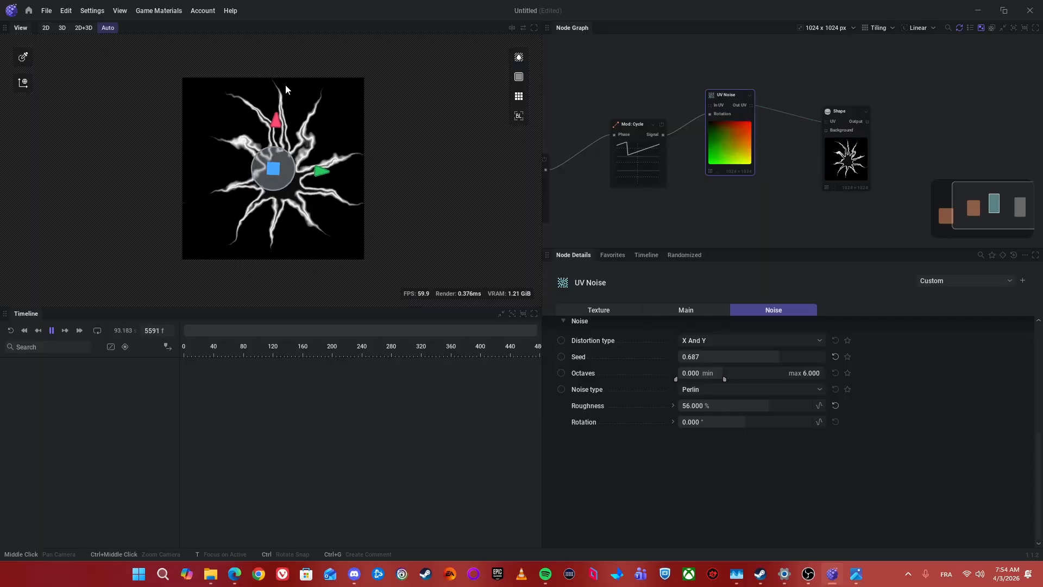
# Step: Show the texture preview as repeating tiles with the central tile outlined
pyautogui.click(519, 97)
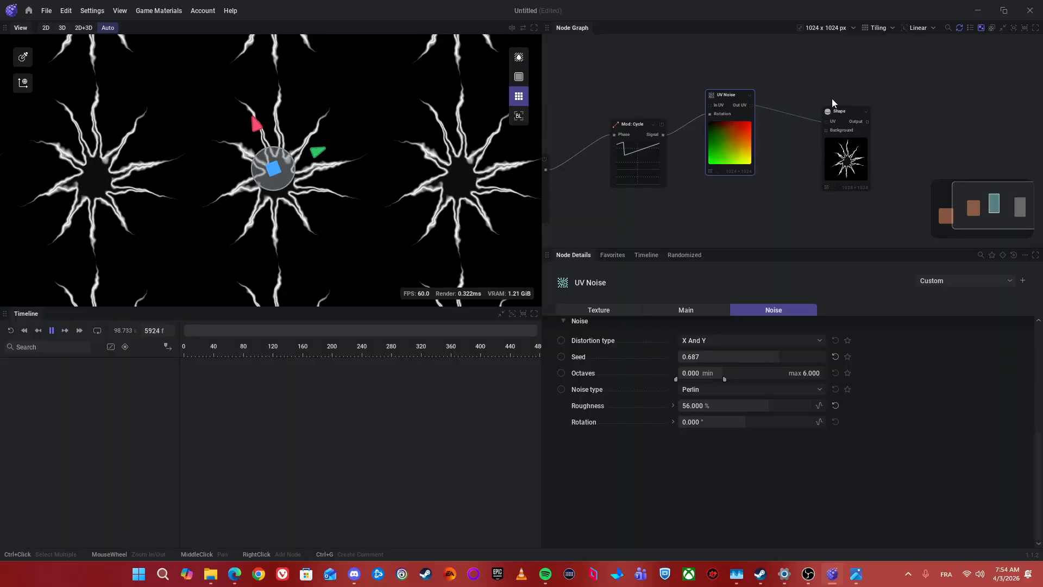
pyautogui.click(518, 76)
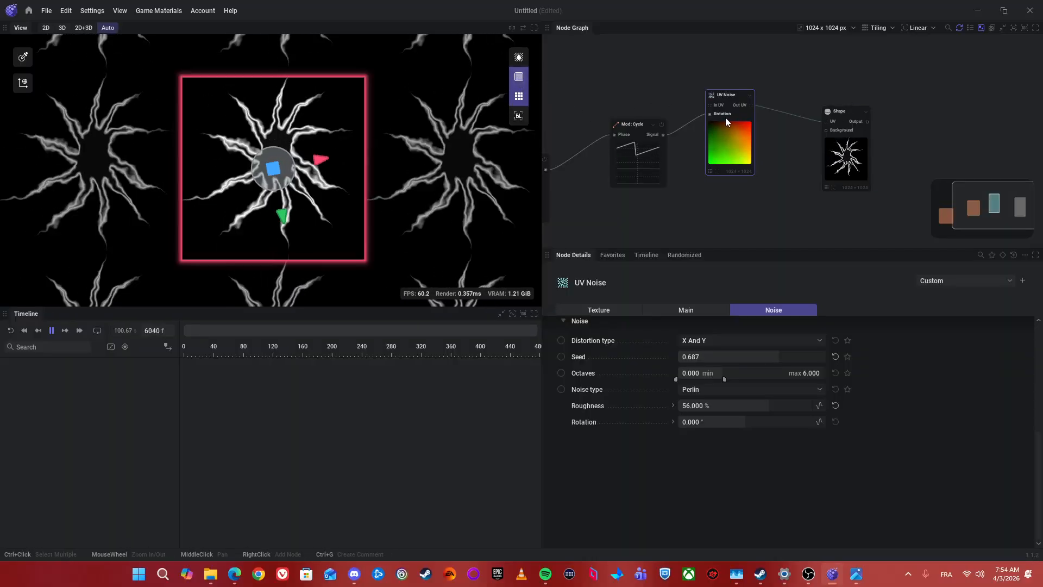
# Step: Reduce the Shape node's Scale to 88.06% and expand its sub-parameters
pyautogui.click(846, 153)
pyautogui.scroll(-1, 676, 382)
pyautogui.scroll(1, 670, 379)
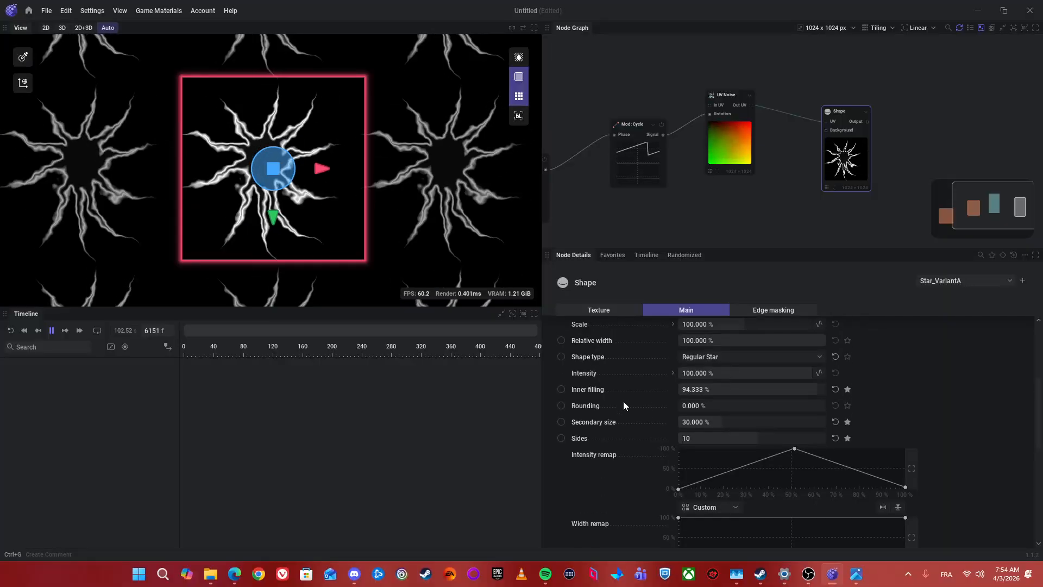
pyautogui.scroll(1, 624, 401)
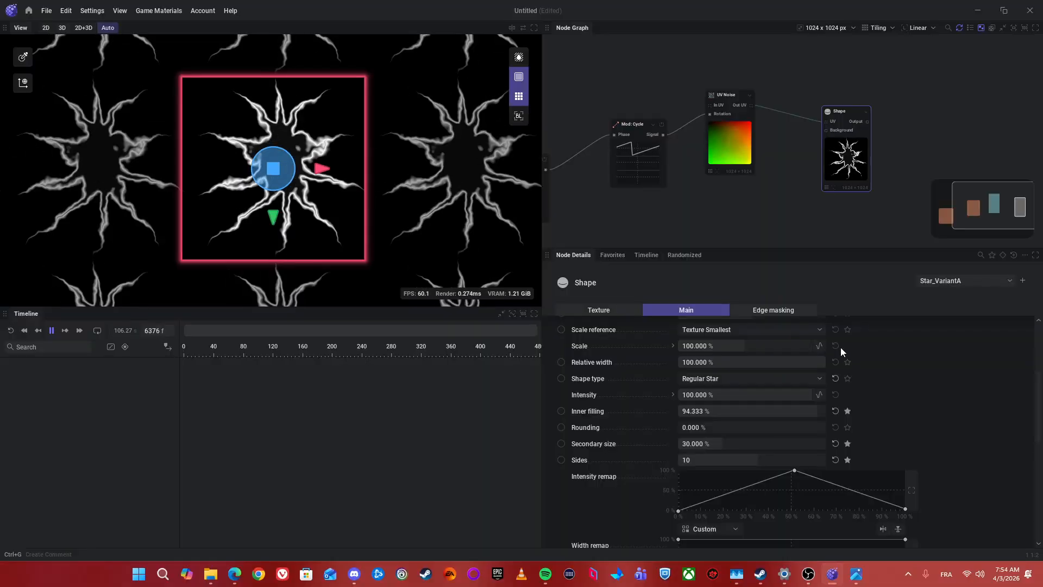
pyautogui.moveTo(708, 348); pyautogui.dragTo(700, 348)
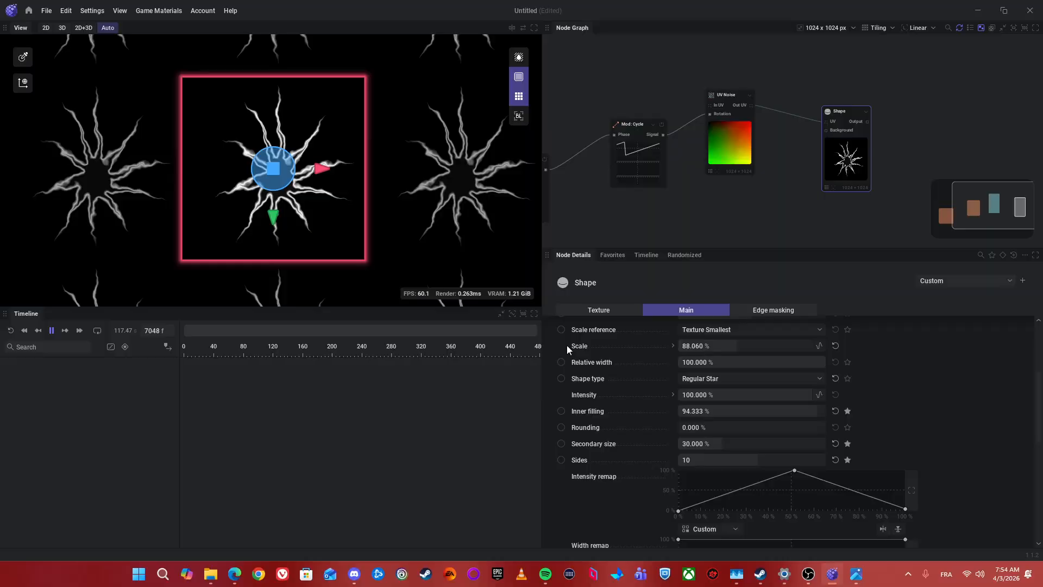
pyautogui.click(673, 348)
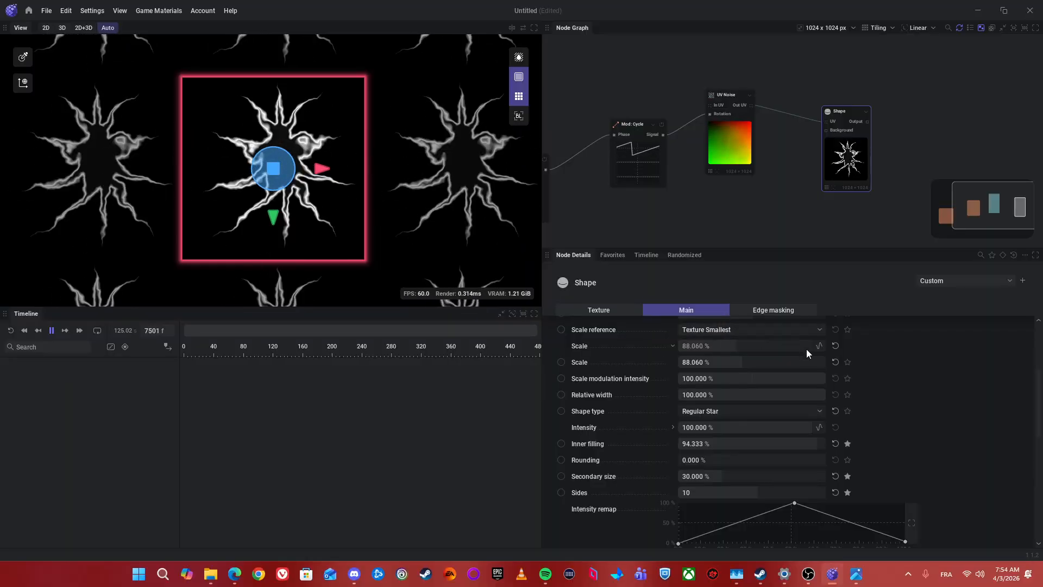
# Step: Enable modulation on the Shape node's Scale, browse the node categories available for its Scale mod input, and disable the modulation again
pyautogui.click(820, 348)
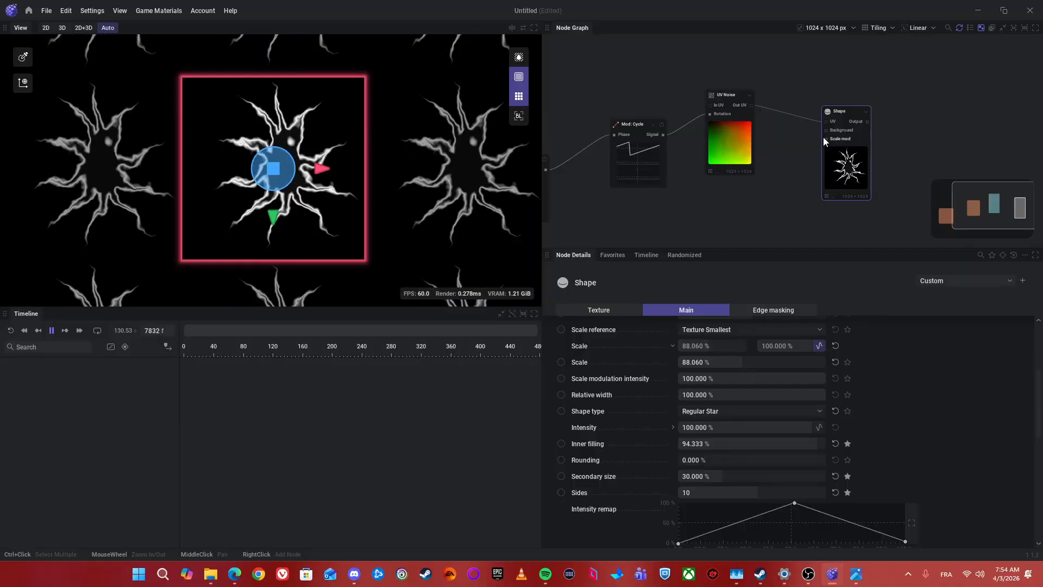
pyautogui.moveTo(824, 139); pyautogui.dragTo(786, 175)
pyautogui.moveTo(800, 288)
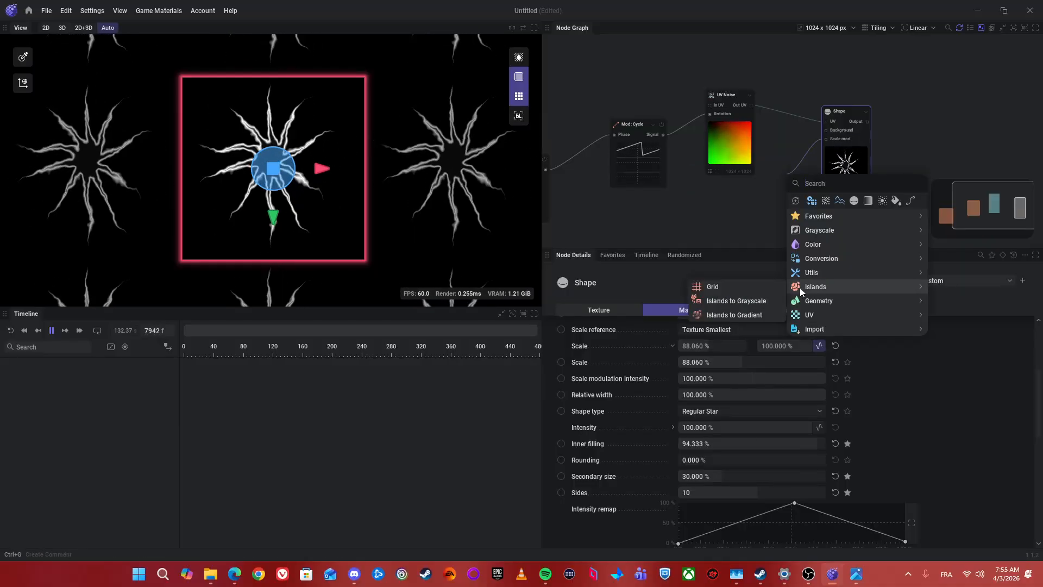
pyautogui.moveTo(818, 233)
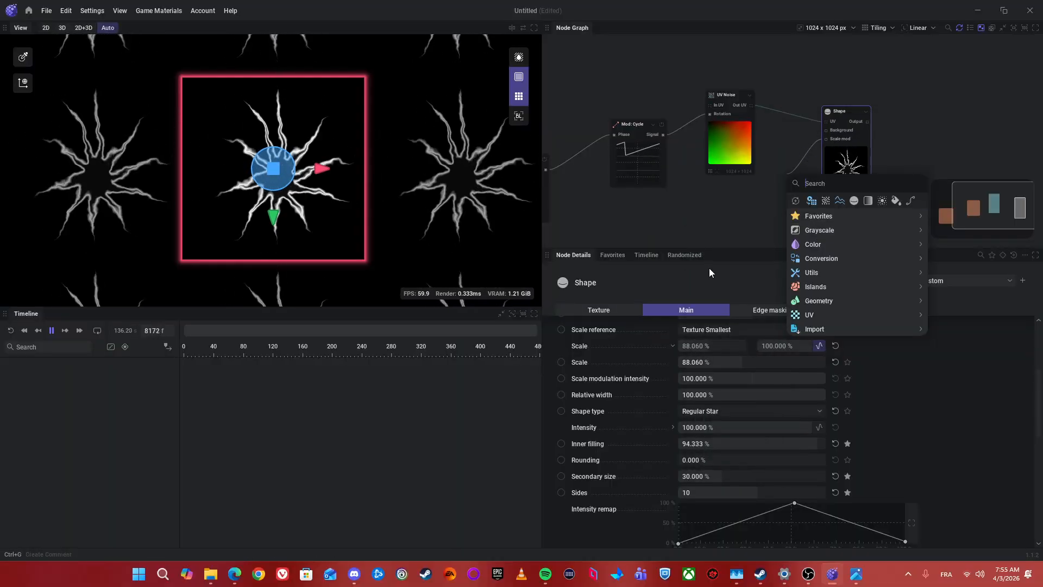
pyautogui.click(816, 347)
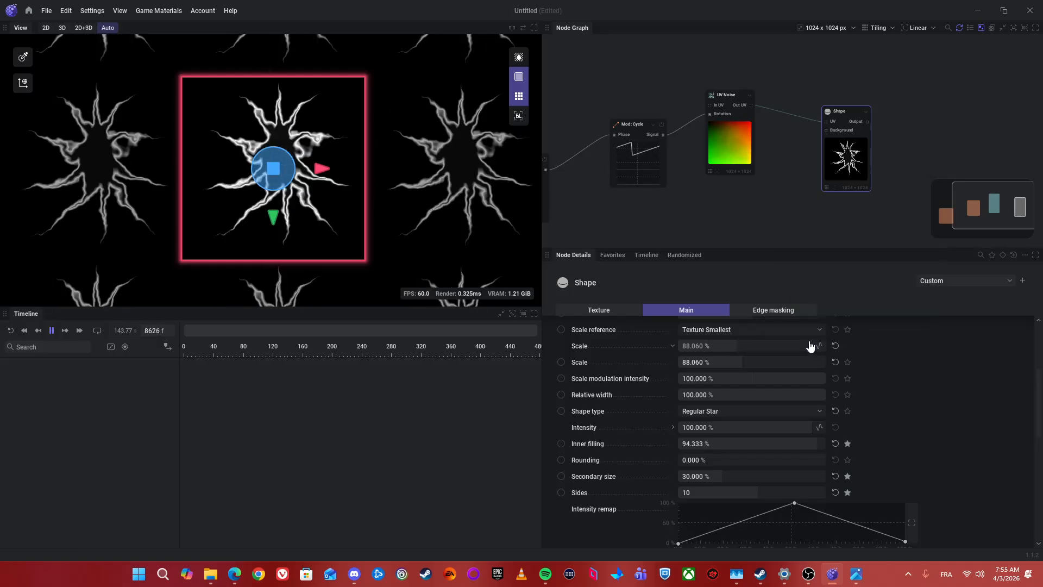
# Step: Change the override of the Shape node's base Scale to pin, exposing Scale as an input on the node
pyautogui.click(562, 363)
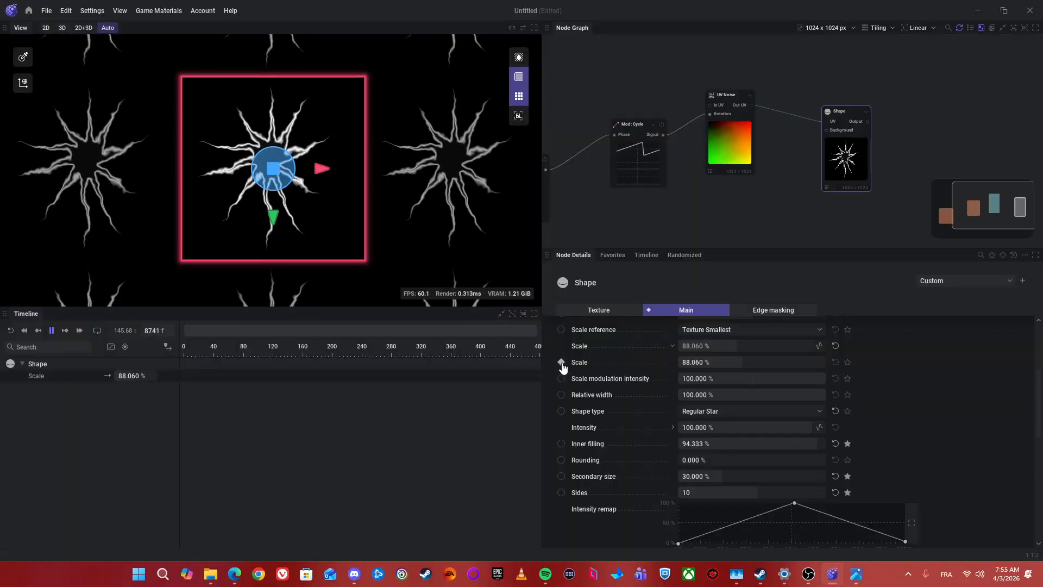
pyautogui.click(562, 364)
pyautogui.scroll(3, 810, 201)
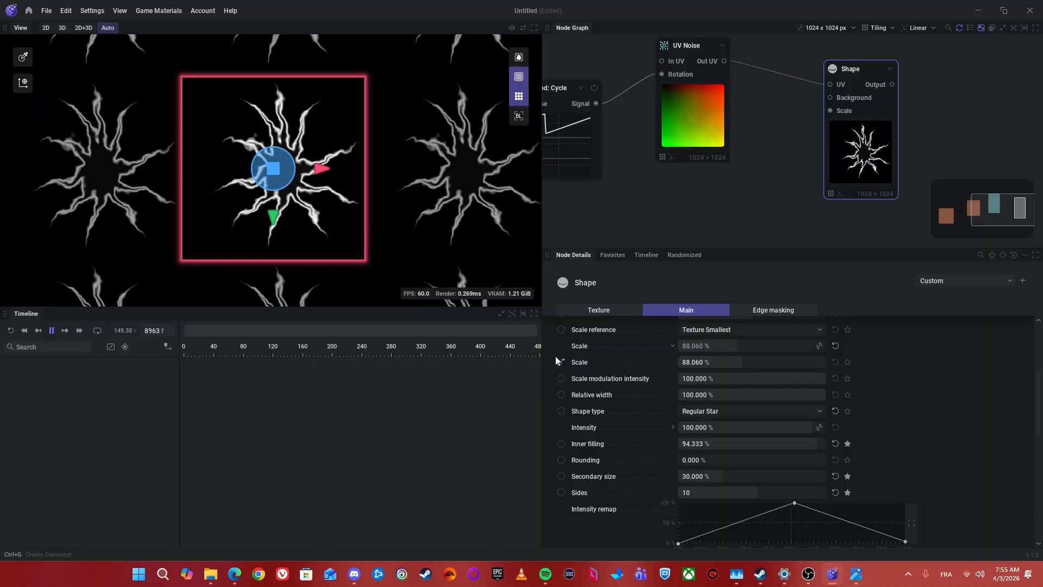
pyautogui.moveTo(581, 204); pyautogui.dragTo(725, 174)
pyautogui.scroll(1, 678, 113)
pyautogui.moveTo(886, 168); pyautogui.dragTo(630, 226)
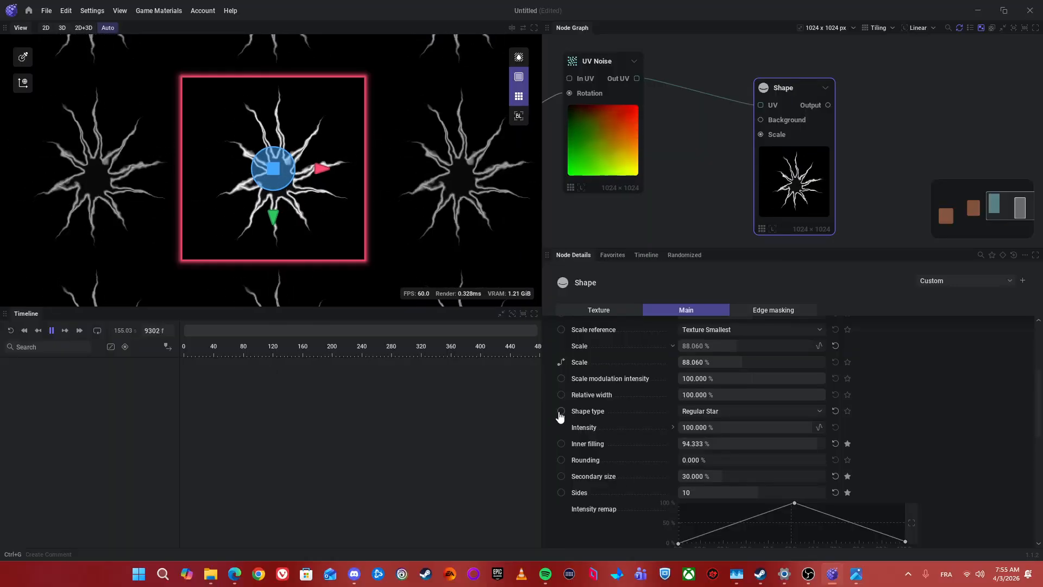
# Step: Expand the Shape node's Intensity parameter and examine its base and modulation settings
pyautogui.click(674, 429)
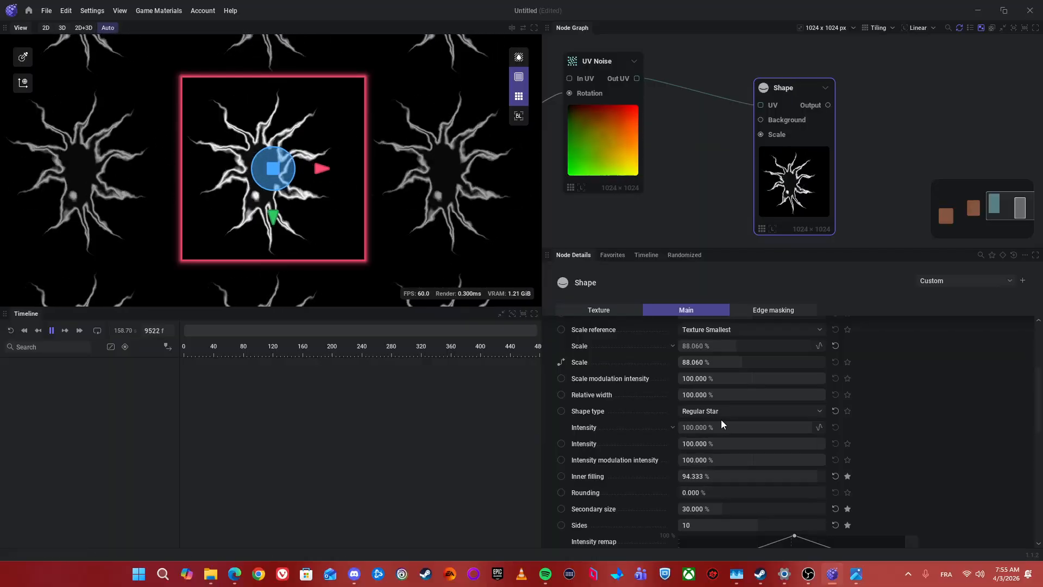
pyautogui.scroll(-1, 816, 187)
pyautogui.moveTo(821, 172); pyautogui.dragTo(744, 164)
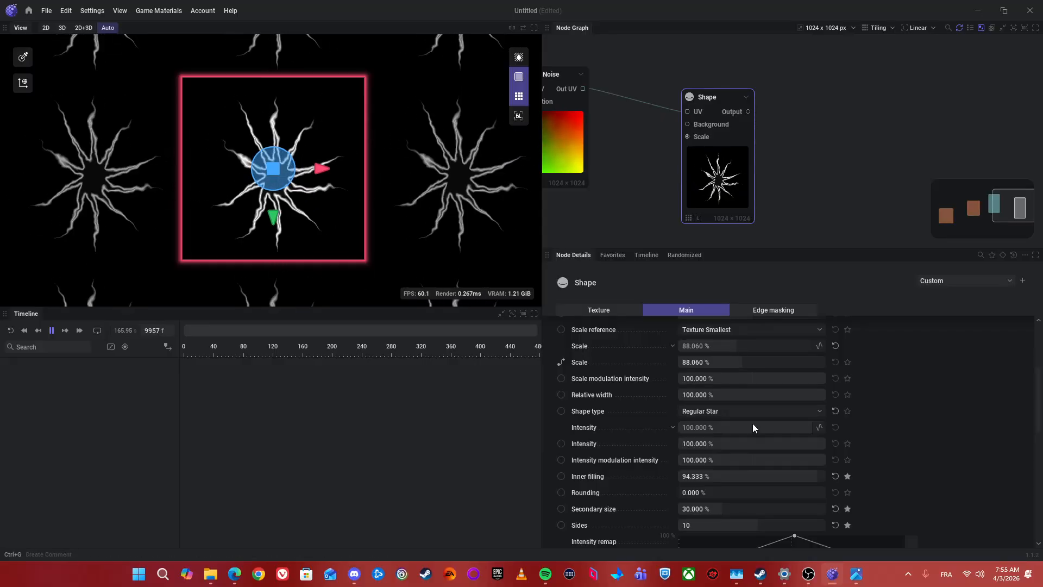
pyautogui.moveTo(780, 131)
pyautogui.mouseDown()
pyautogui.moveTo(738, 135)
pyautogui.moveTo(780, 114)
pyautogui.mouseUp()
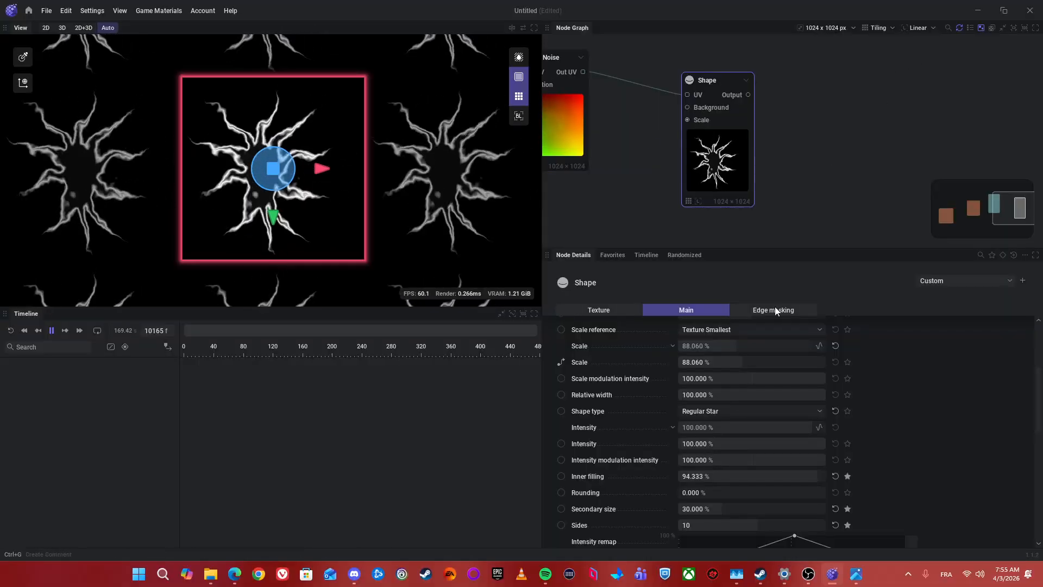
pyautogui.scroll(2, 665, 391)
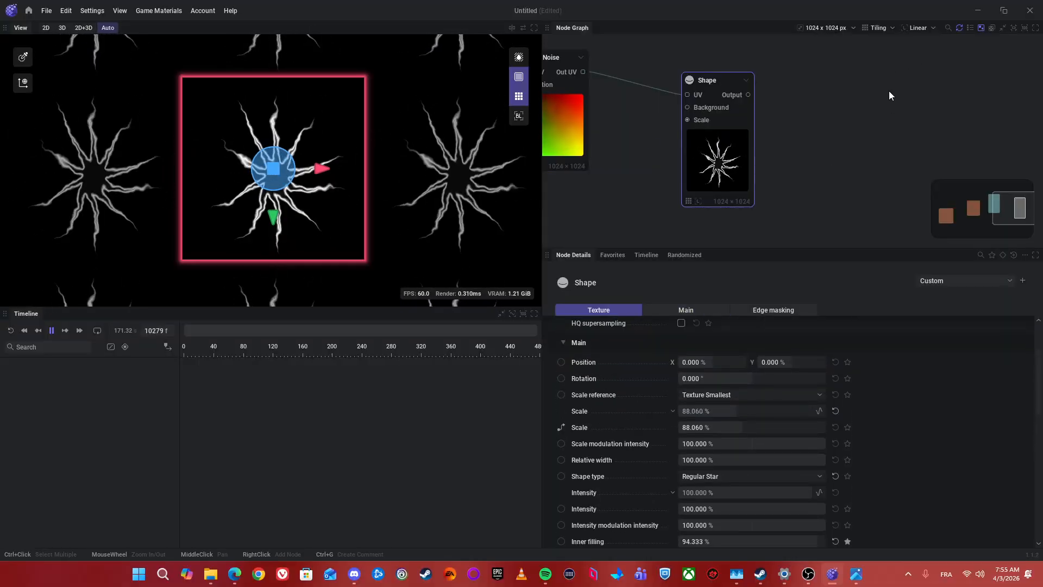
# Step: Set the graph's tiling to No Tiling and turn off the preview's texture border and repeated tiles
pyautogui.click(880, 28)
pyautogui.click(879, 42)
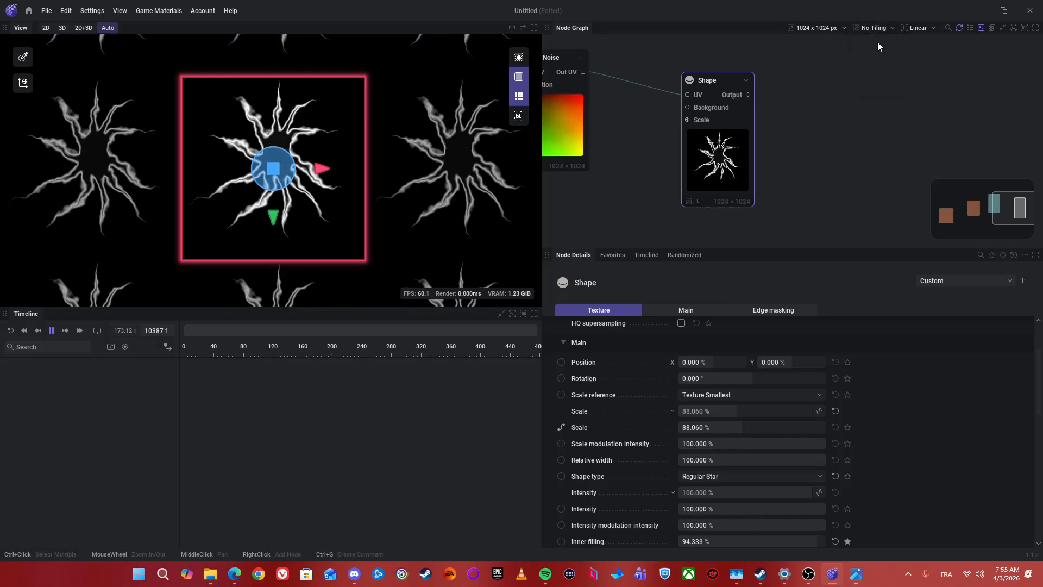
pyautogui.click(520, 78)
pyautogui.scroll(3, 375, 141)
pyautogui.scroll(-3, 373, 144)
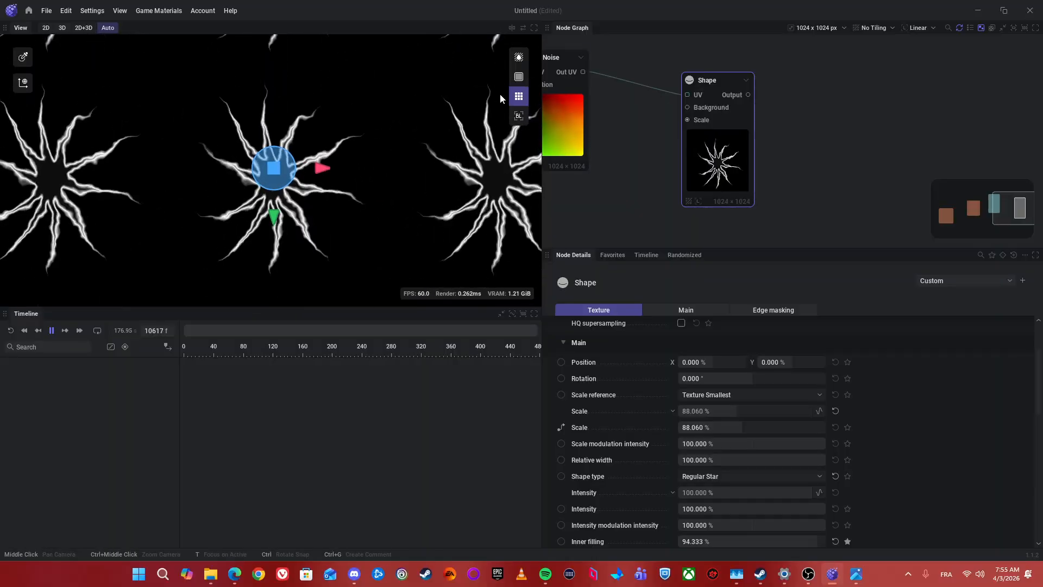
pyautogui.click(519, 96)
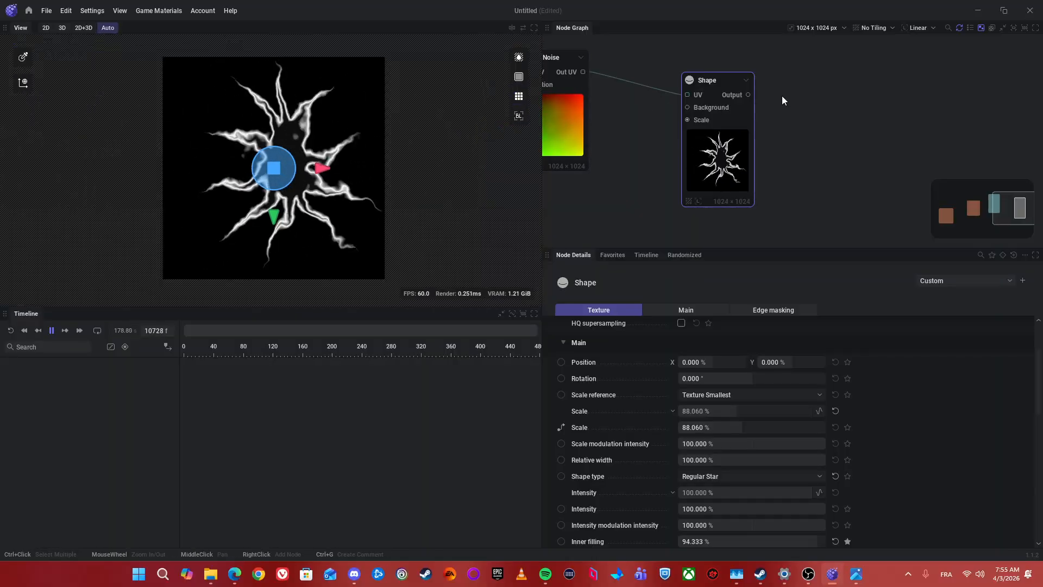
# Step: Override the Shape node's own tiling, setting it to Absolute with No Tiling
pyautogui.moveTo(781, 95); pyautogui.dragTo(744, 83)
pyautogui.scroll(3, 892, 453)
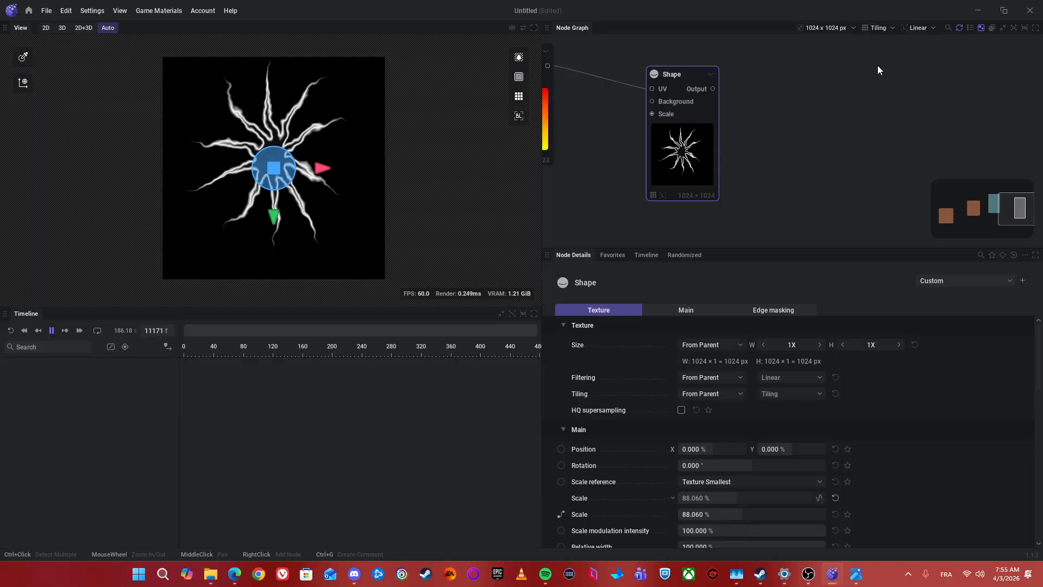
pyautogui.scroll(-2, 836, 477)
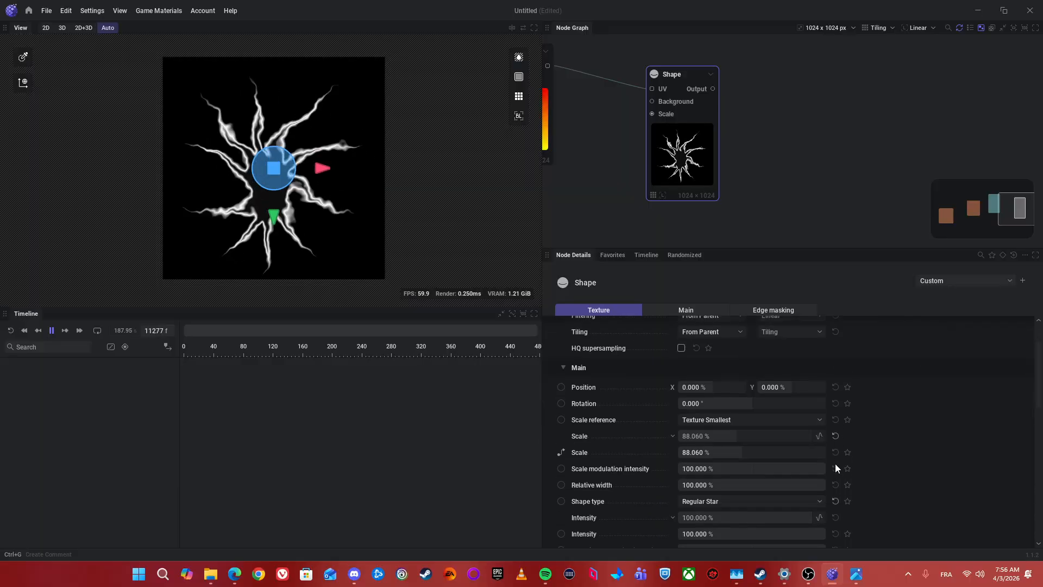
pyautogui.scroll(2, 826, 451)
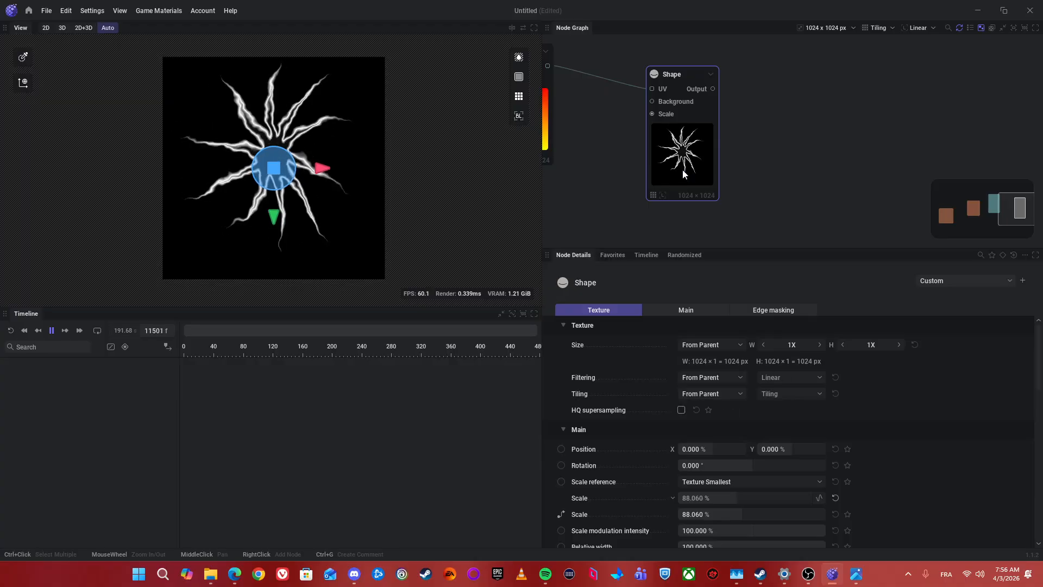
pyautogui.click(733, 394)
pyautogui.click(706, 434)
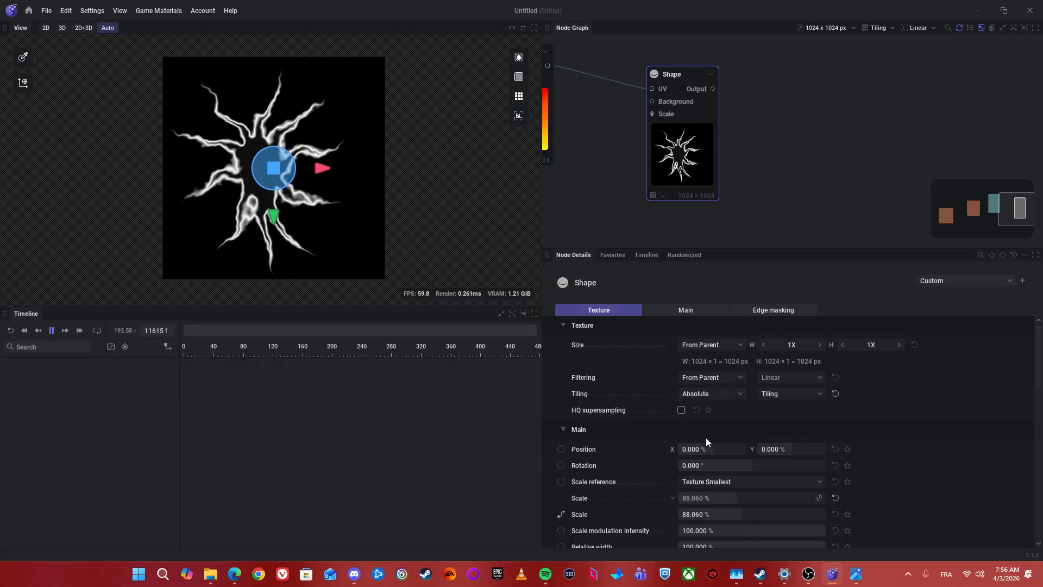
pyautogui.click(783, 394)
pyautogui.click(784, 408)
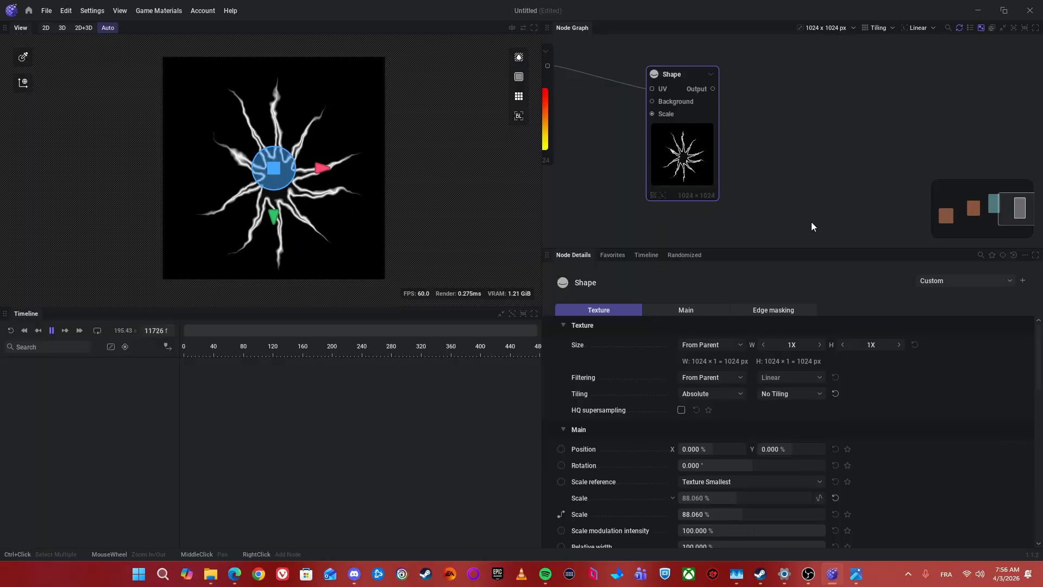
# Step: Reset the Shape node's Scale to 100% and compare its Tiling and No Tiling options, keeping No Tiling
pyautogui.scroll(-2, 785, 427)
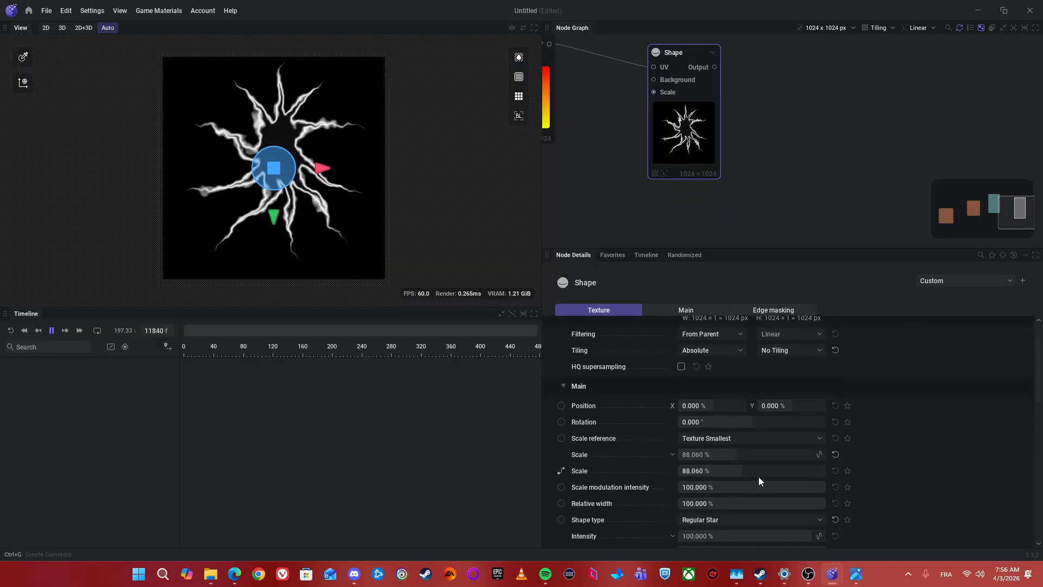
pyautogui.click(835, 454)
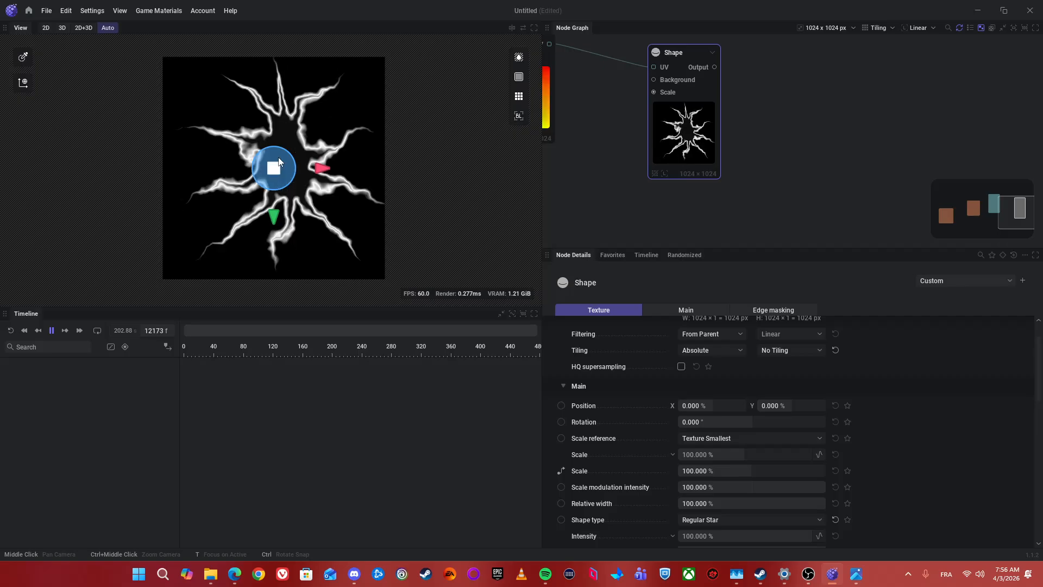
pyautogui.click(788, 350)
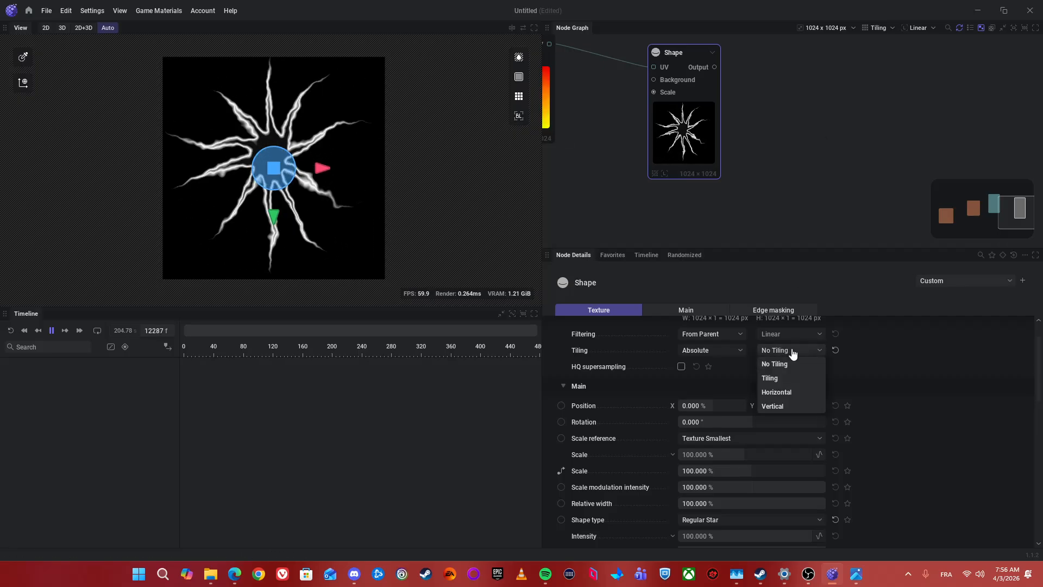
pyautogui.click(776, 377)
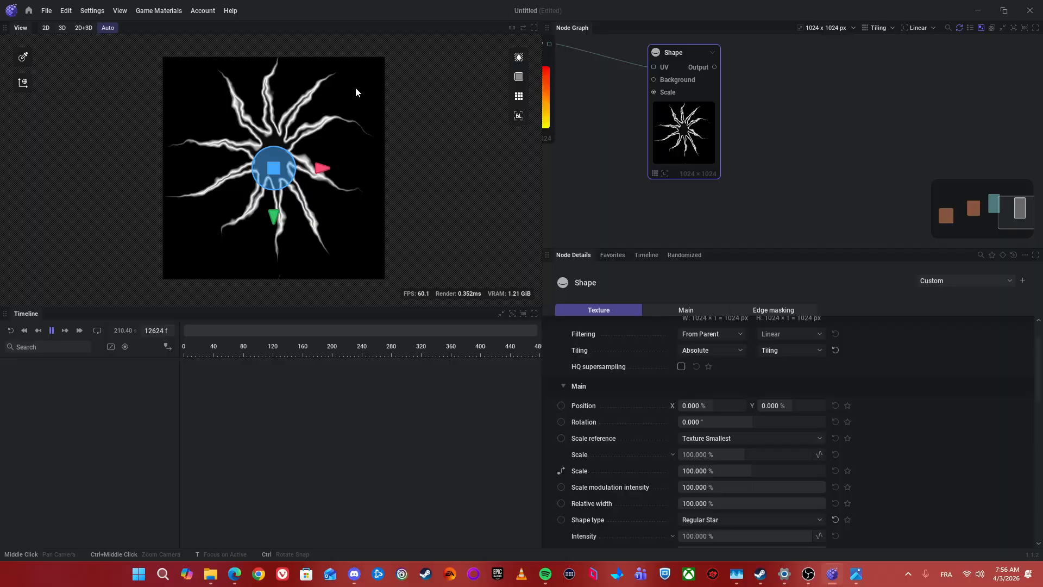
pyautogui.click(788, 350)
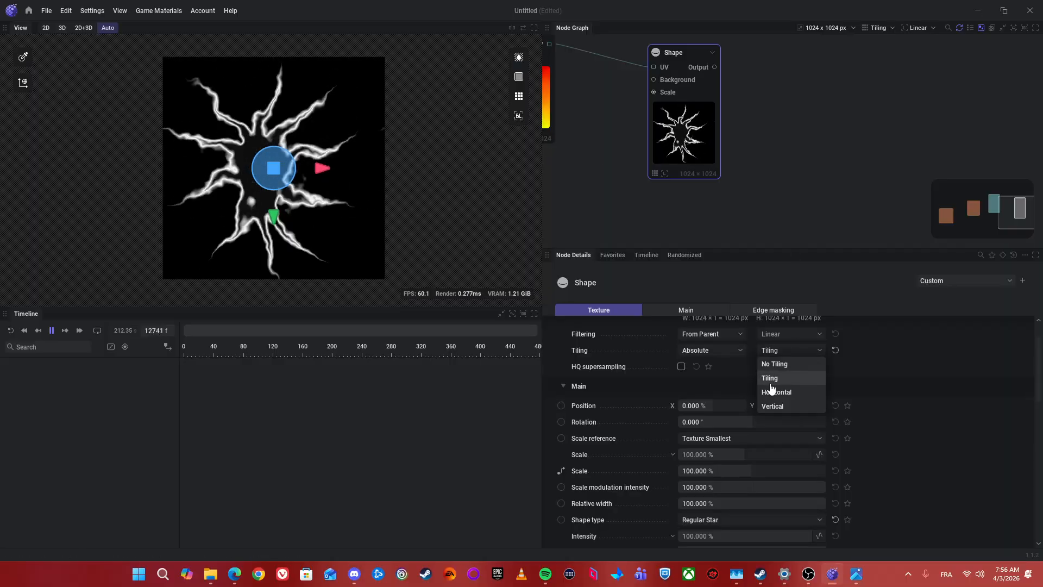
pyautogui.click(775, 365)
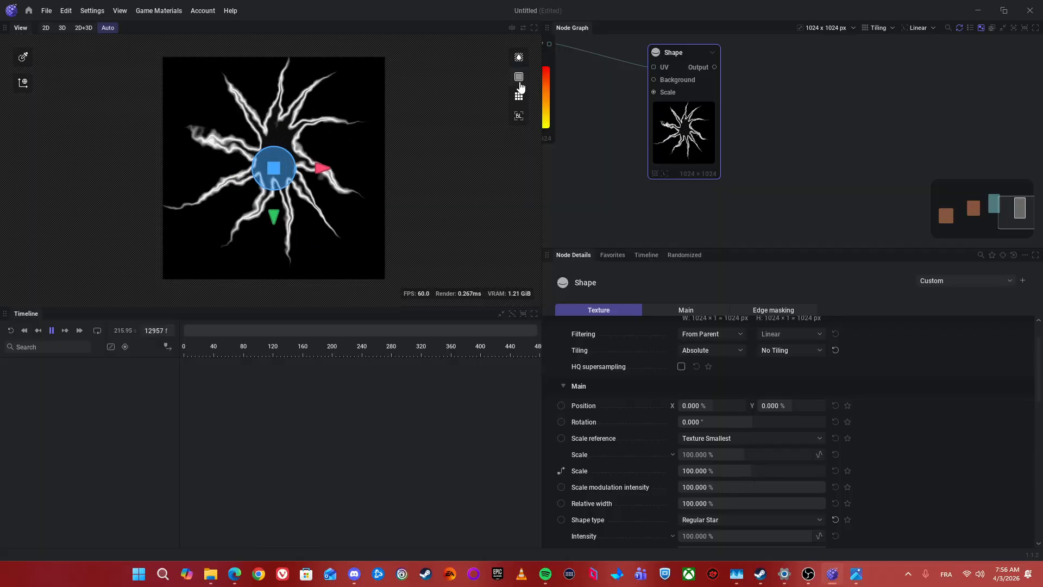
# Step: Reposition the Shape node lower and farther from the UV Noise node to make room for more nodes
pyautogui.scroll(-3, 831, 163)
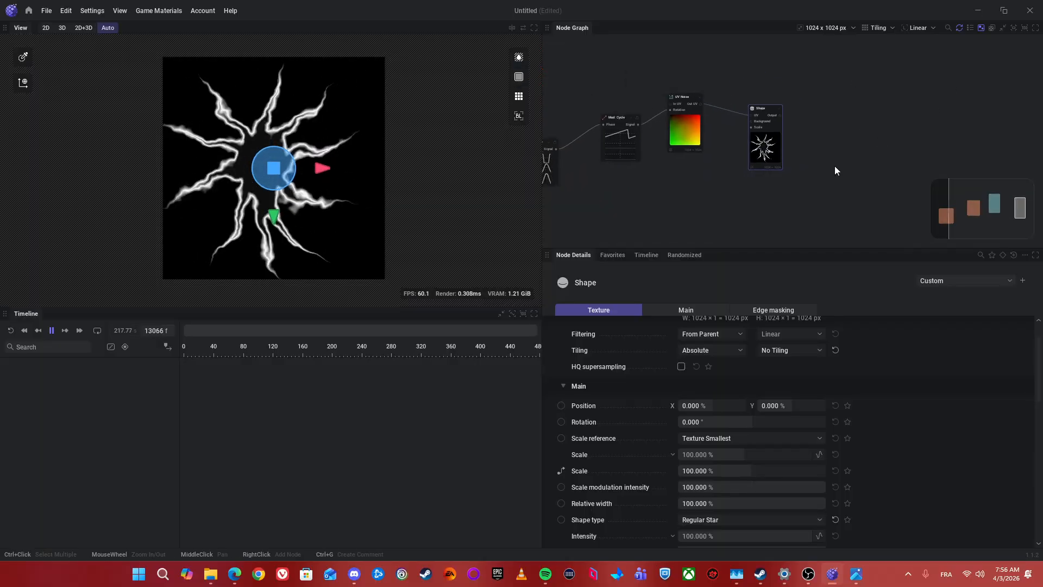
pyautogui.scroll(3, 875, 134)
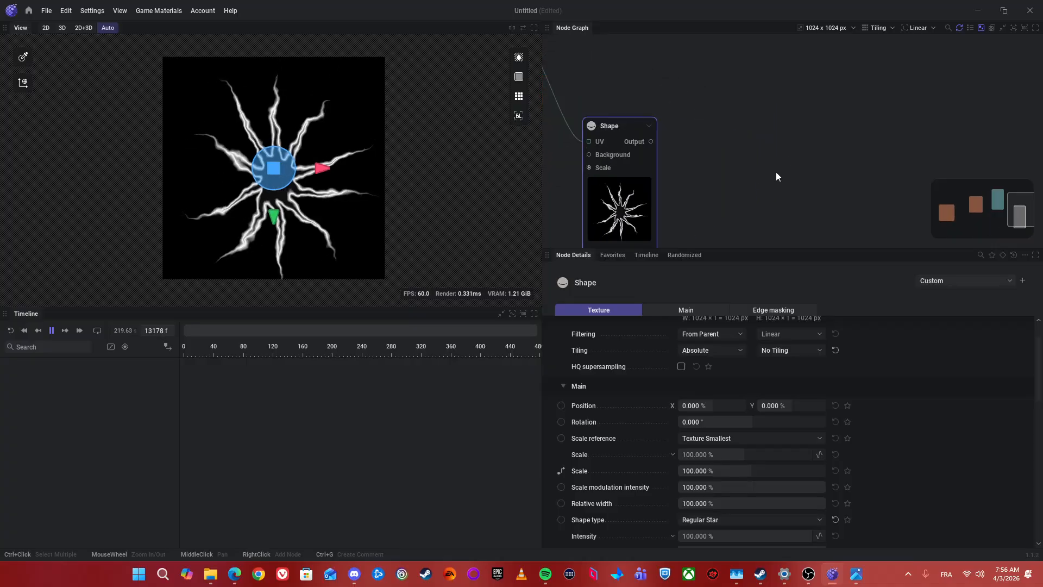
pyautogui.scroll(-3, 830, 206)
pyautogui.moveTo(763, 191); pyautogui.dragTo(845, 145)
pyautogui.moveTo(643, 188); pyautogui.dragTo(700, 213)
pyautogui.scroll(3, 773, 151)
pyautogui.moveTo(771, 201); pyautogui.dragTo(750, 169)
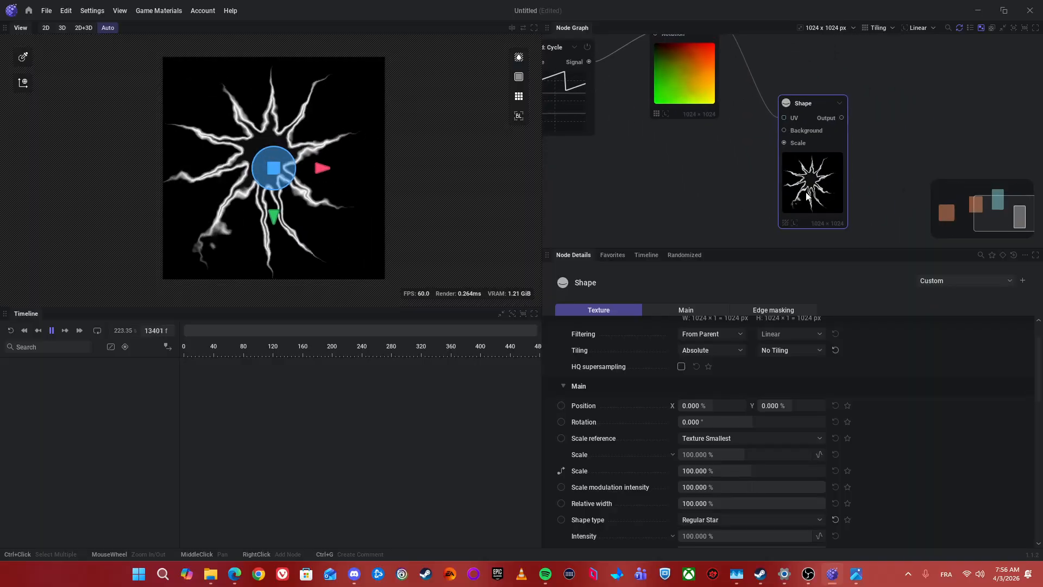
pyautogui.moveTo(828, 197); pyautogui.dragTo(872, 197)
# Step: Add a Noise node connected to the Shape node's Background input
pyautogui.moveTo(828, 132); pyautogui.dragTo(725, 178)
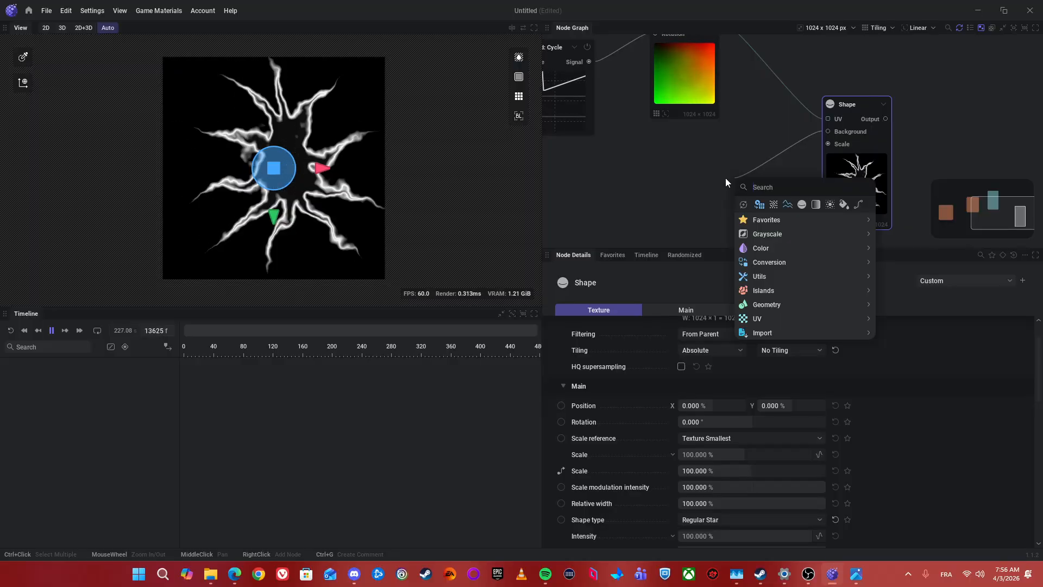
pyautogui.write('Noise')
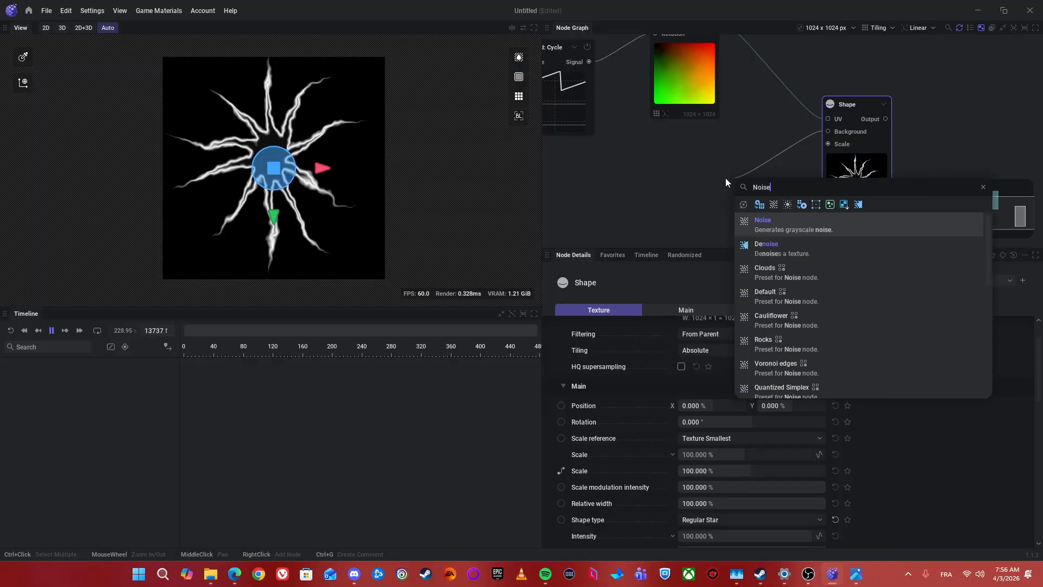
pyautogui.press('Return')
pyautogui.scroll(3, 823, 196)
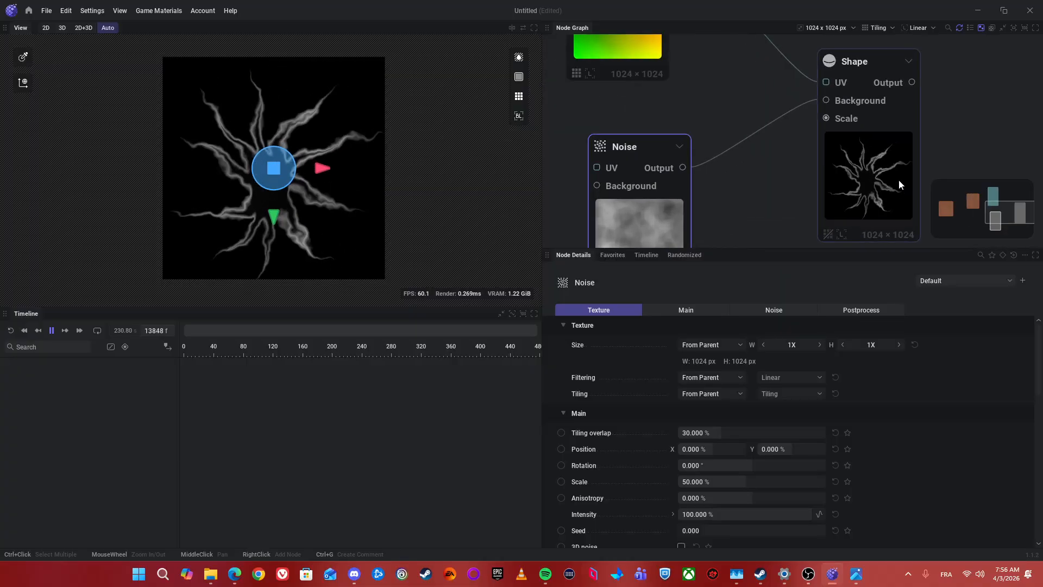
pyautogui.moveTo(742, 130); pyautogui.dragTo(756, 109)
pyautogui.scroll(3, 237, 145)
pyautogui.scroll(-2, 237, 145)
pyautogui.scroll(-1, 673, 192)
# Step: Insert a Levels node between the Noise output and the Shape node's Background input
pyautogui.moveTo(674, 192); pyautogui.dragTo(698, 132)
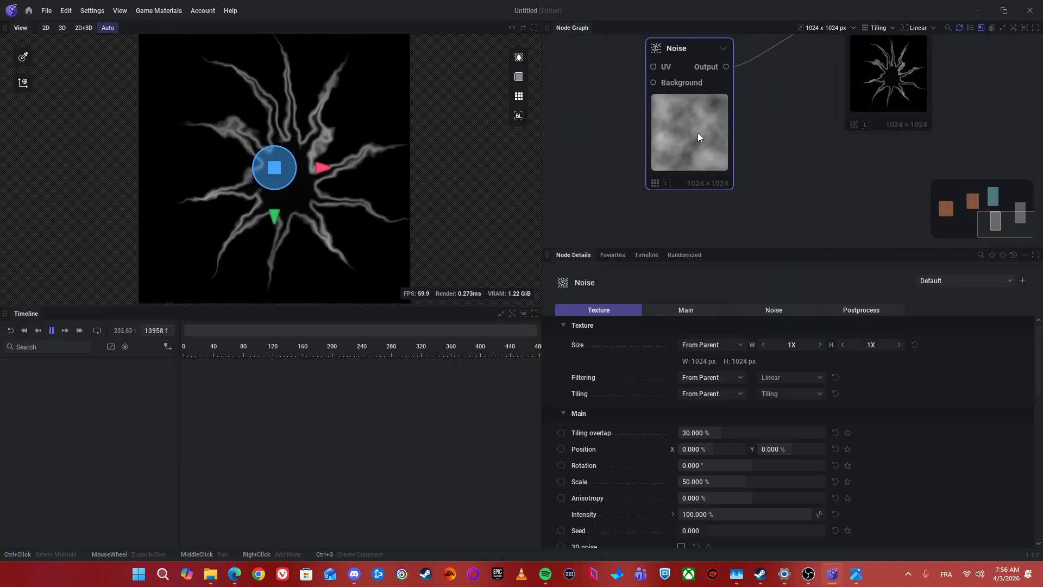
pyautogui.moveTo(999, 91); pyautogui.dragTo(957, 117)
pyautogui.moveTo(674, 101); pyautogui.dragTo(724, 135)
pyautogui.write('levels')
pyautogui.press('Return')
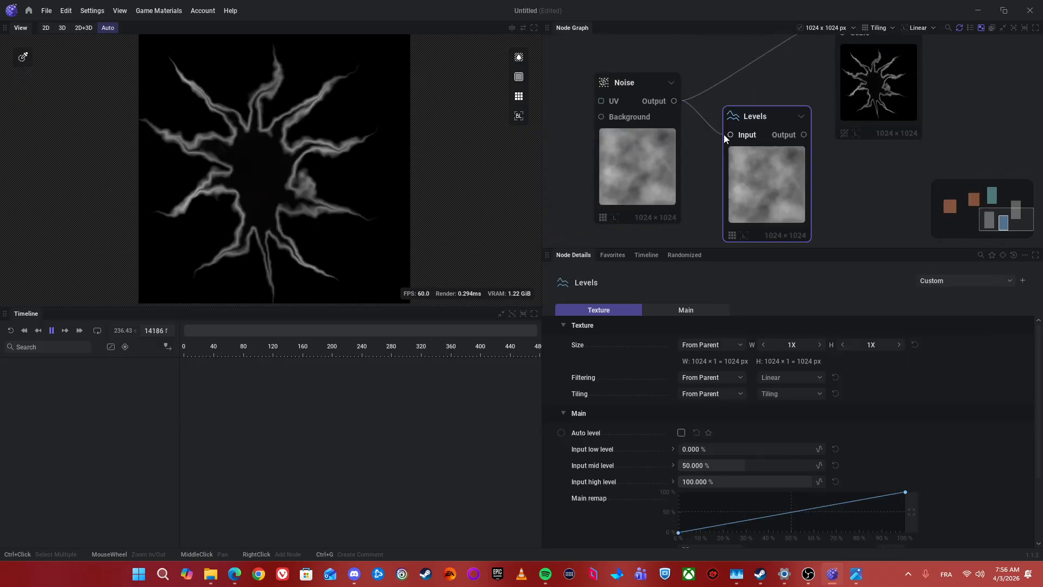
pyautogui.moveTo(803, 135); pyautogui.dragTo(843, 80)
pyautogui.click(865, 129)
pyautogui.scroll(-3, 869, 134)
# Step: Enable Auto level on the Levels node and add a Main remap curve point at about X 65%, Y 68%
pyautogui.click(716, 187)
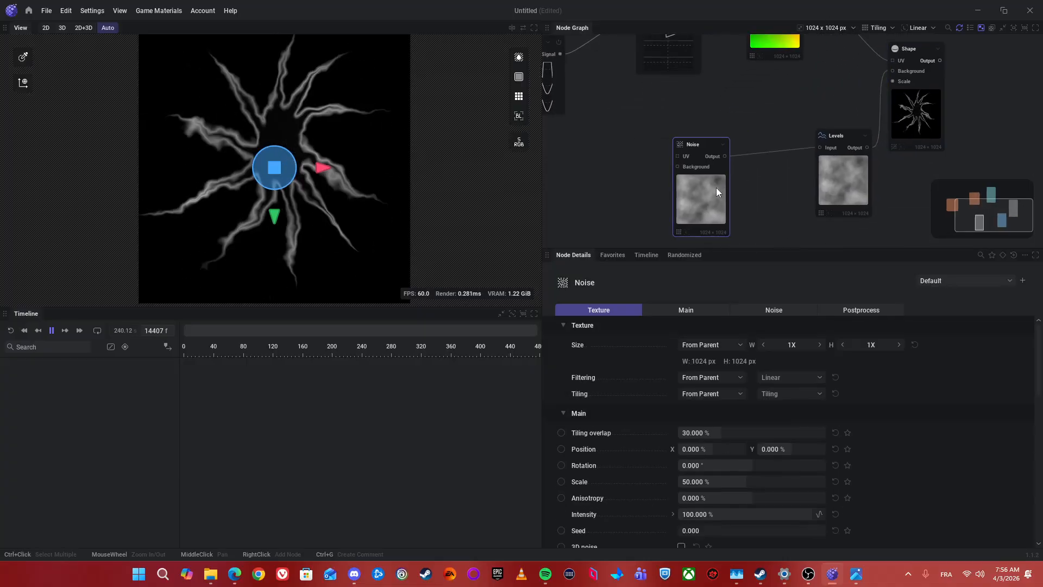
pyautogui.scroll(2, 703, 154)
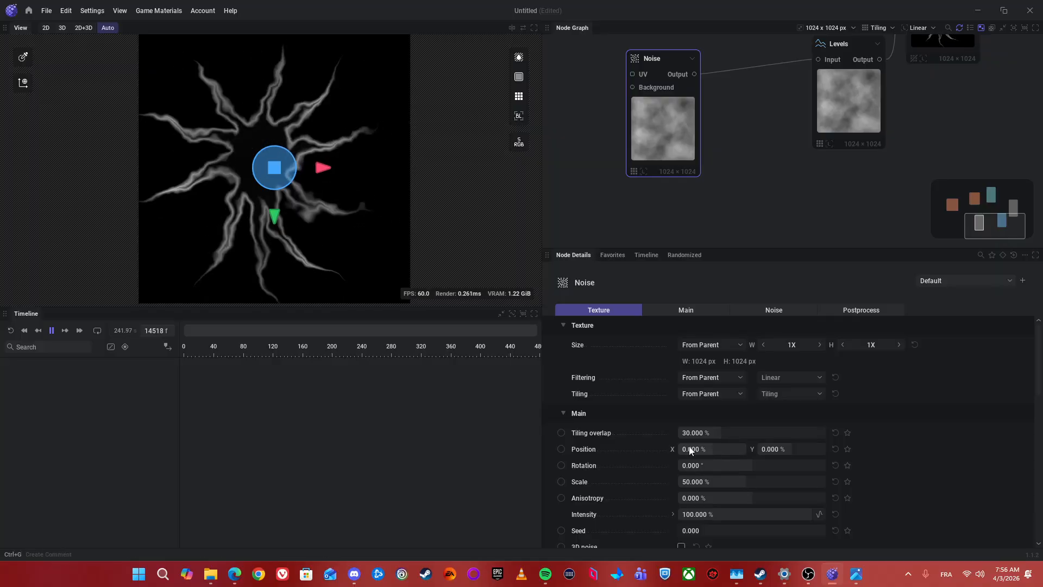
pyautogui.click(839, 112)
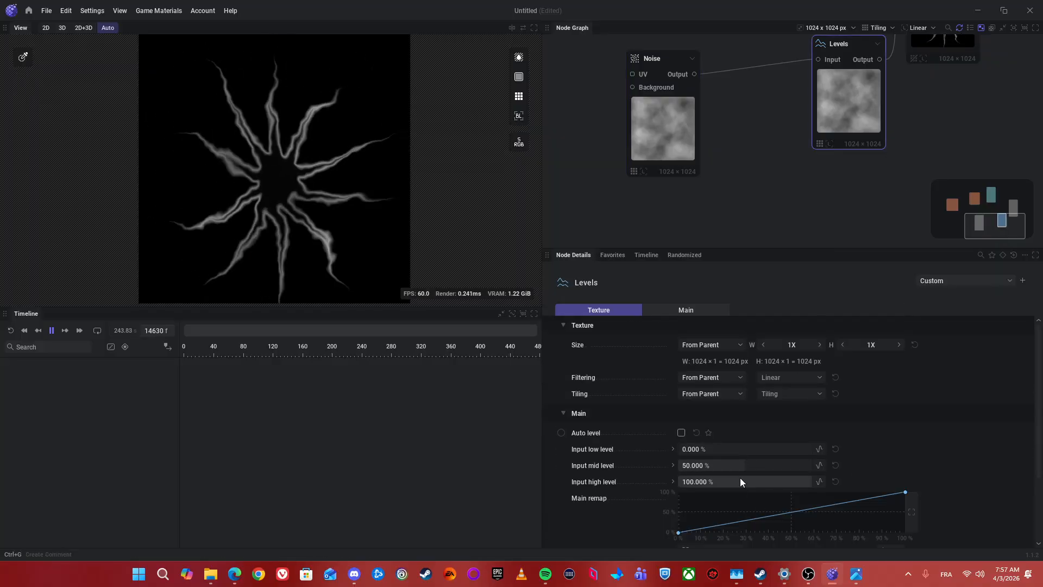
pyautogui.click(681, 432)
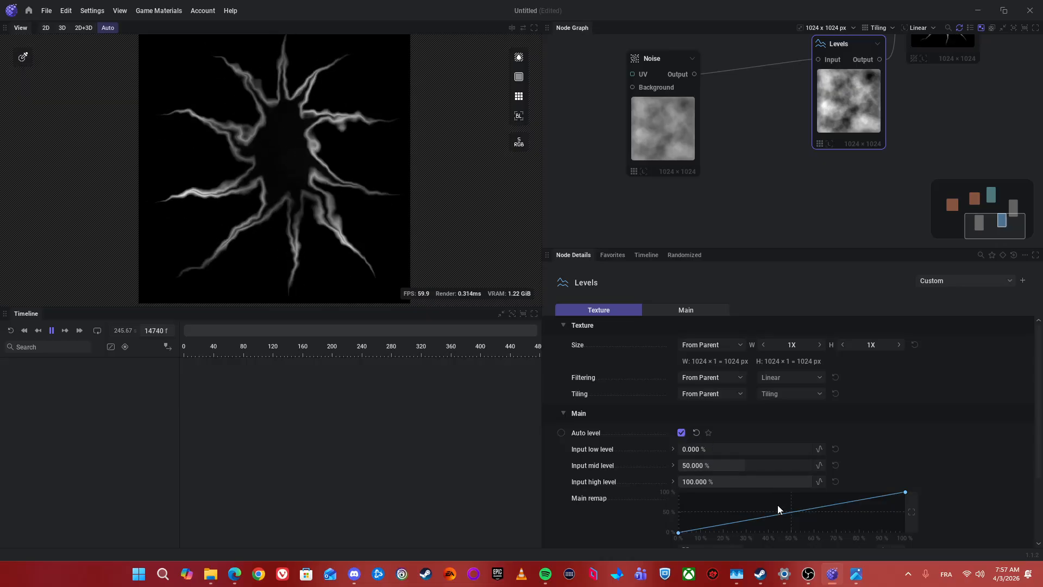
pyautogui.moveTo(794, 513); pyautogui.dragTo(810, 527)
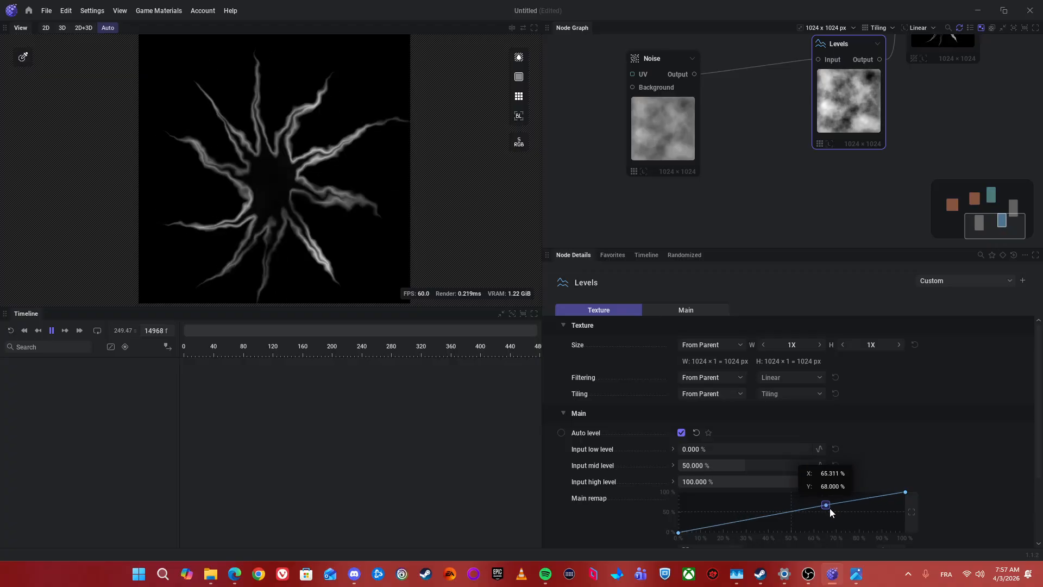
pyautogui.moveTo(814, 507); pyautogui.dragTo(830, 509)
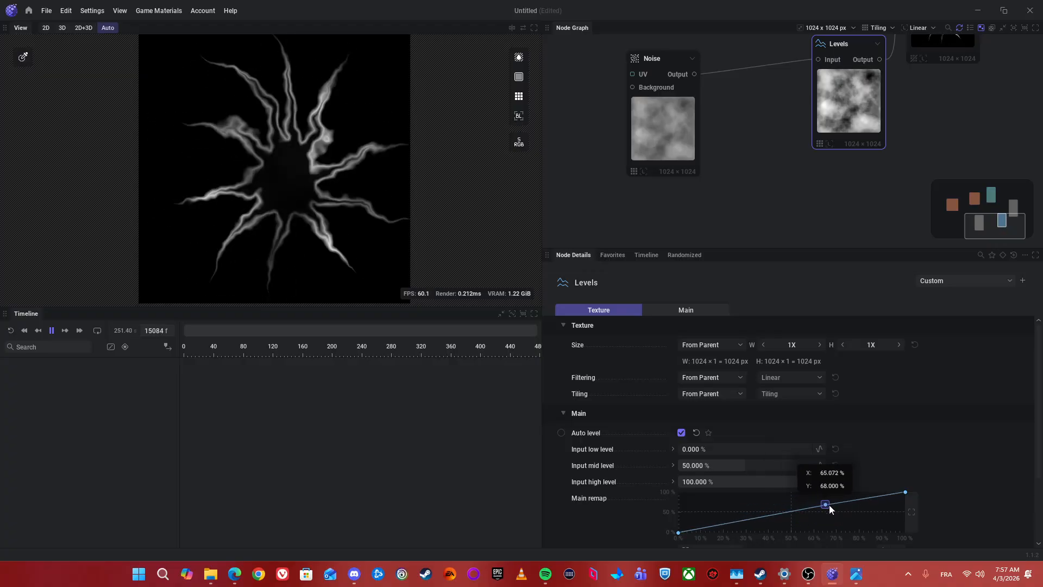
# Step: Expose the Noise node's Position as an input pin and drive it with a new Mod: Cycle node
pyautogui.moveTo(737, 133); pyautogui.dragTo(784, 180)
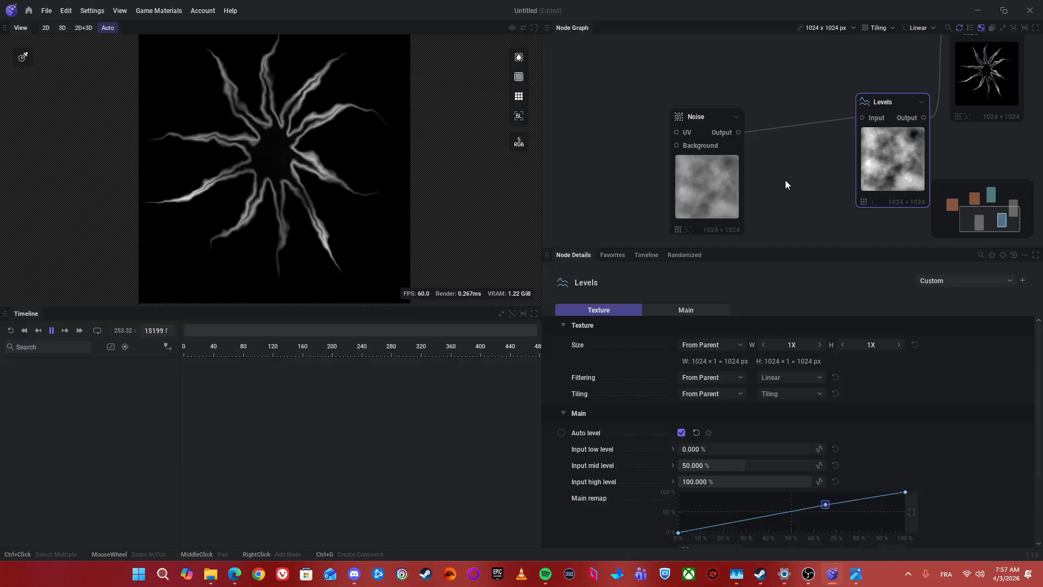
pyautogui.click(694, 181)
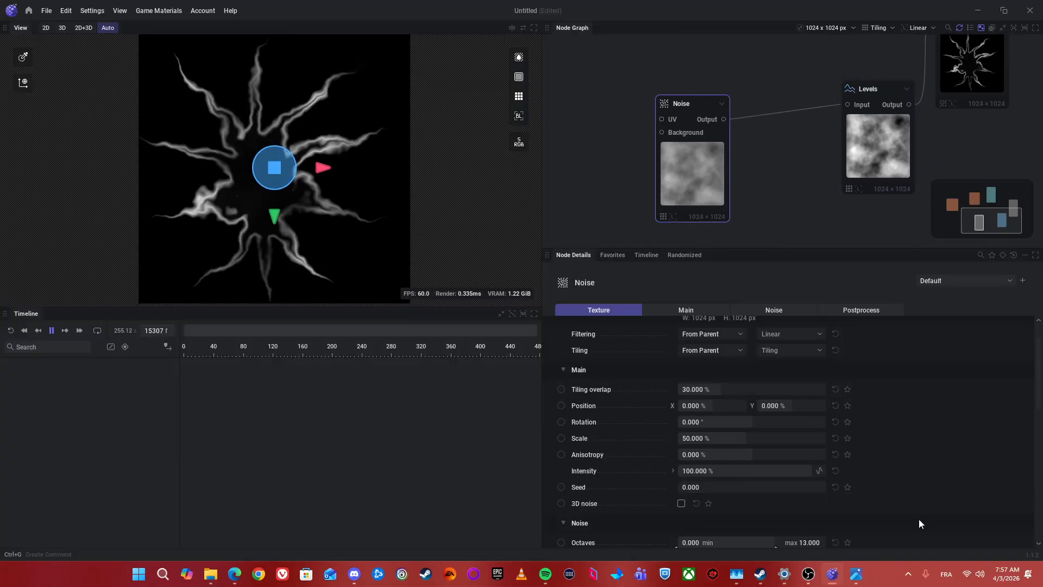
pyautogui.scroll(2, 785, 435)
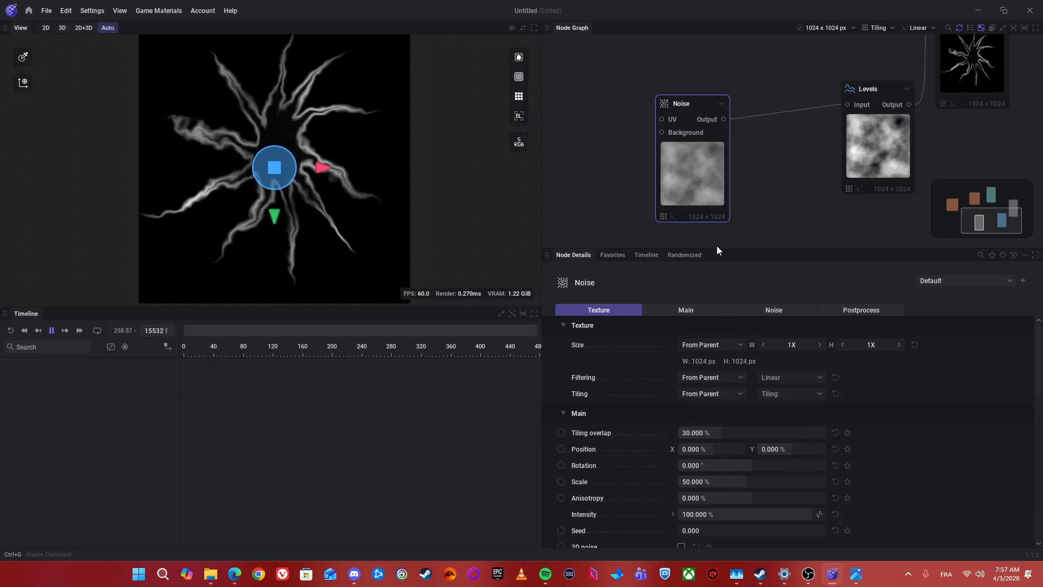
pyautogui.moveTo(739, 227); pyautogui.dragTo(774, 200)
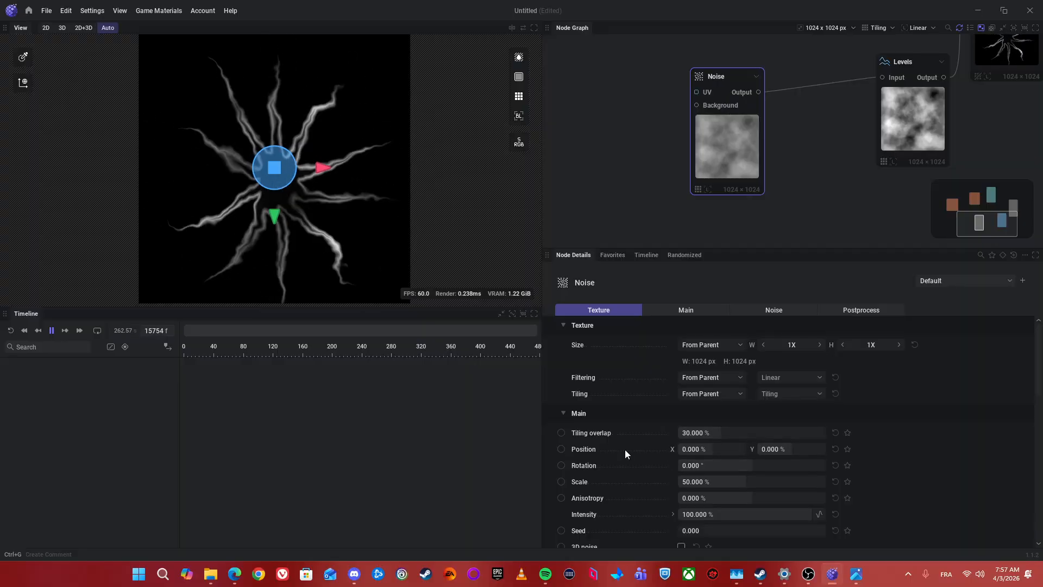
pyautogui.click(560, 449)
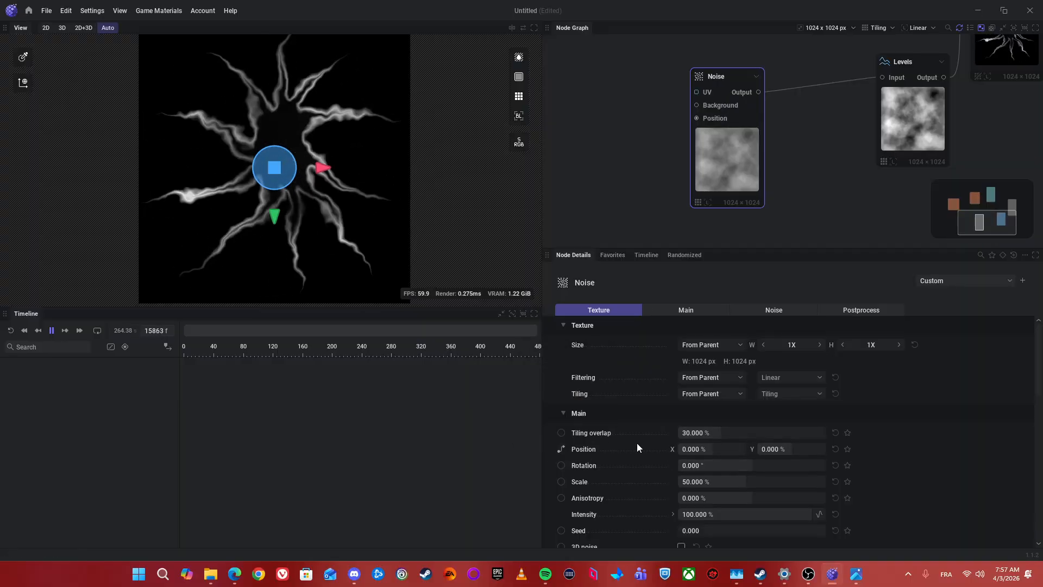
pyautogui.moveTo(599, 187); pyautogui.dragTo(601, 186)
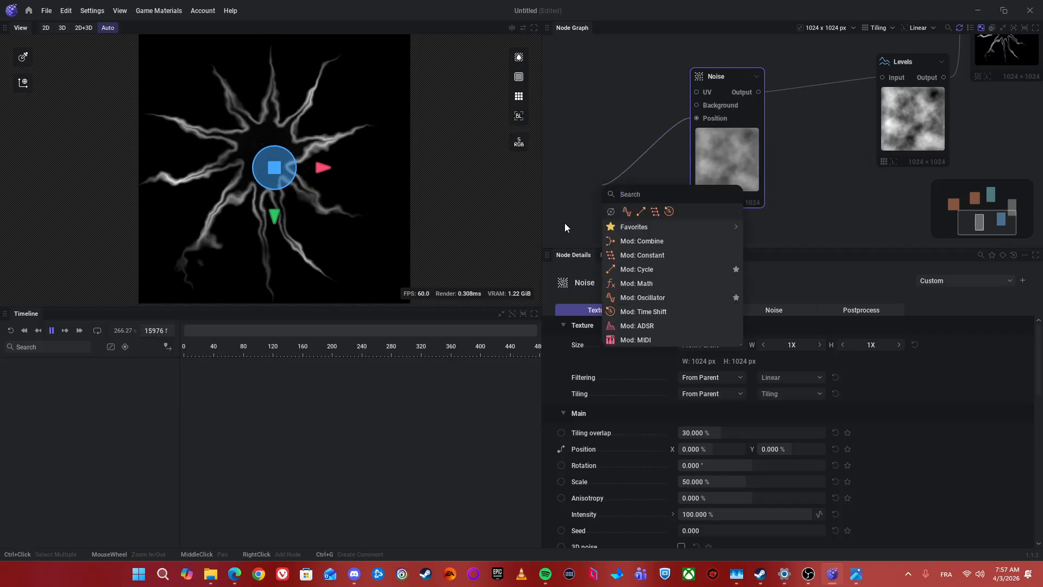
pyautogui.click(631, 270)
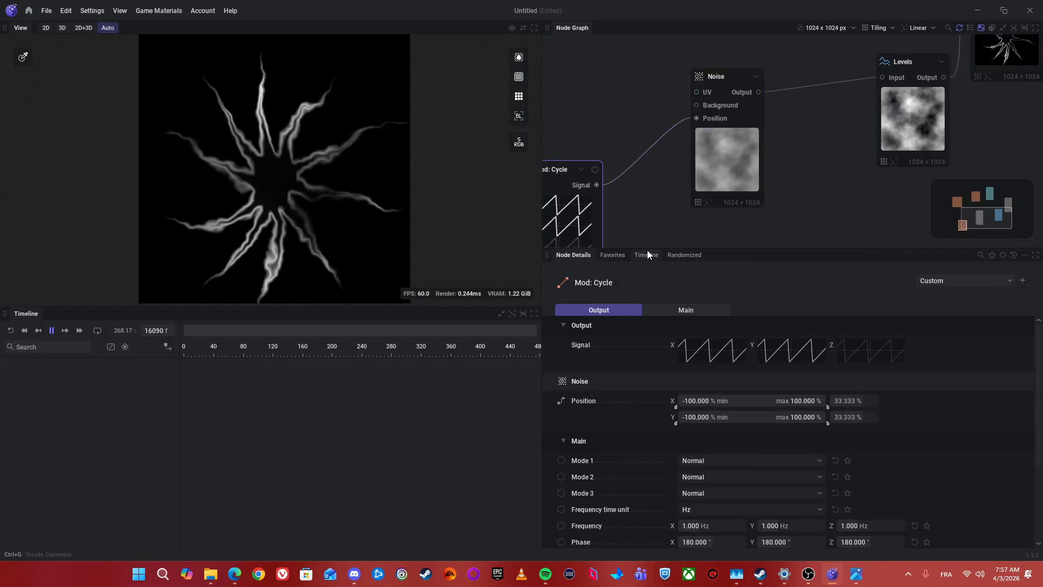
# Step: Set Mode 1 of the Mod: Cycle node driving the Noise position to None
pyautogui.scroll(-3, 631, 202)
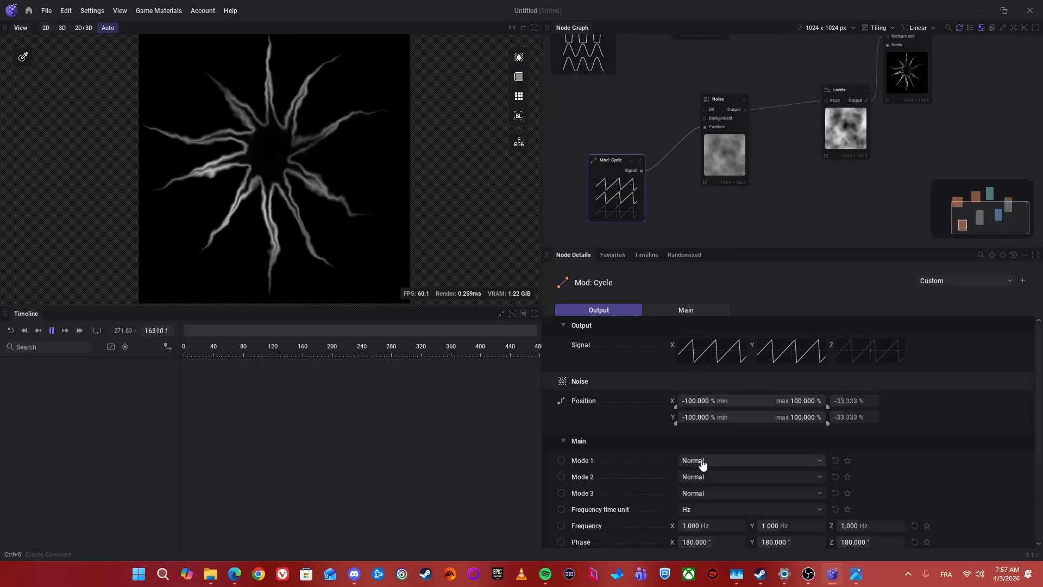
pyautogui.click(731, 463)
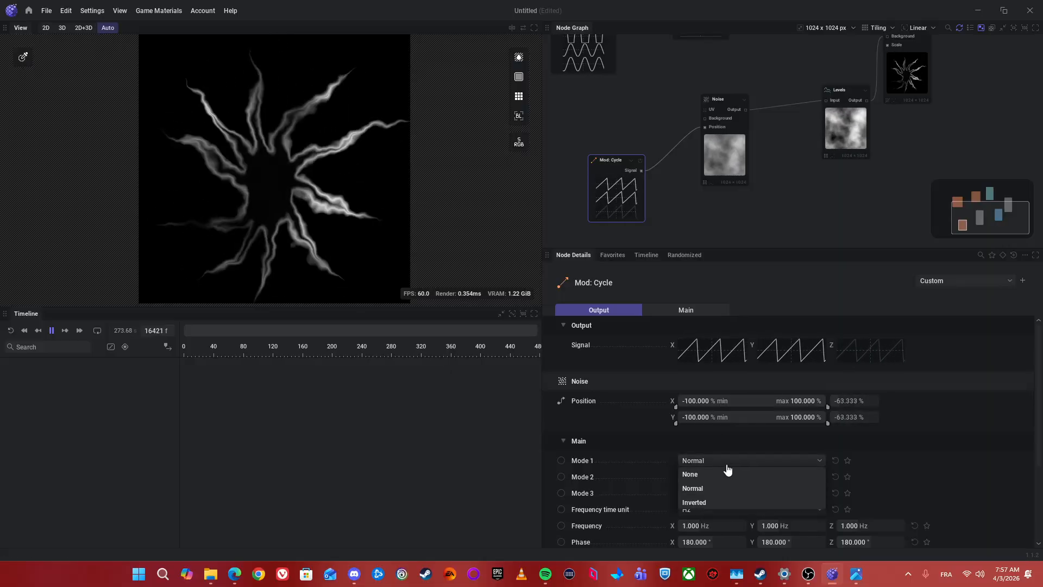
pyautogui.click(750, 475)
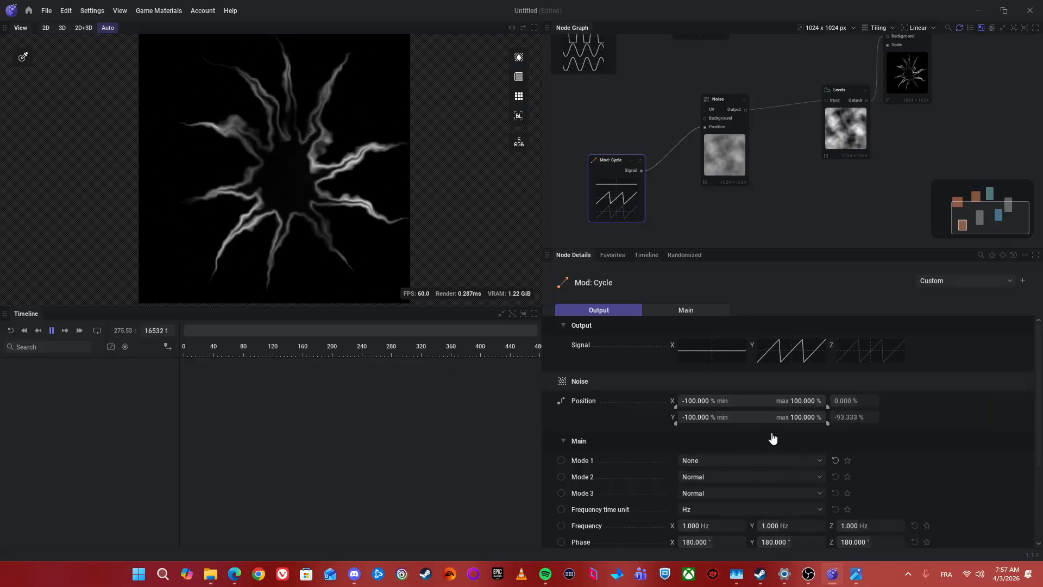
# Step: Move the middle point of the Levels node's Main remap curve to about X 54%, Y 85%
pyautogui.click(864, 138)
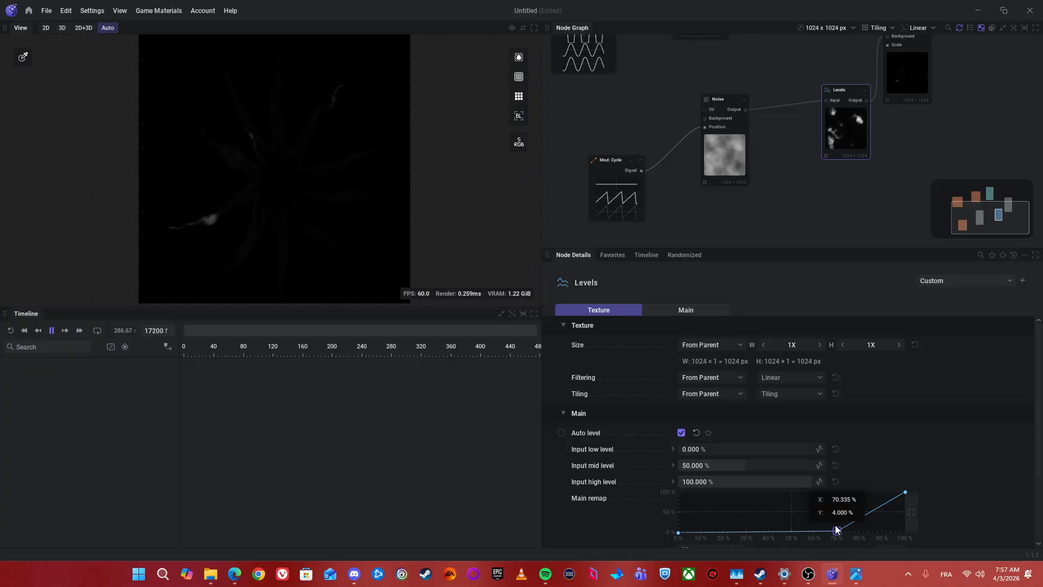
pyautogui.moveTo(836, 530); pyautogui.dragTo(800, 498)
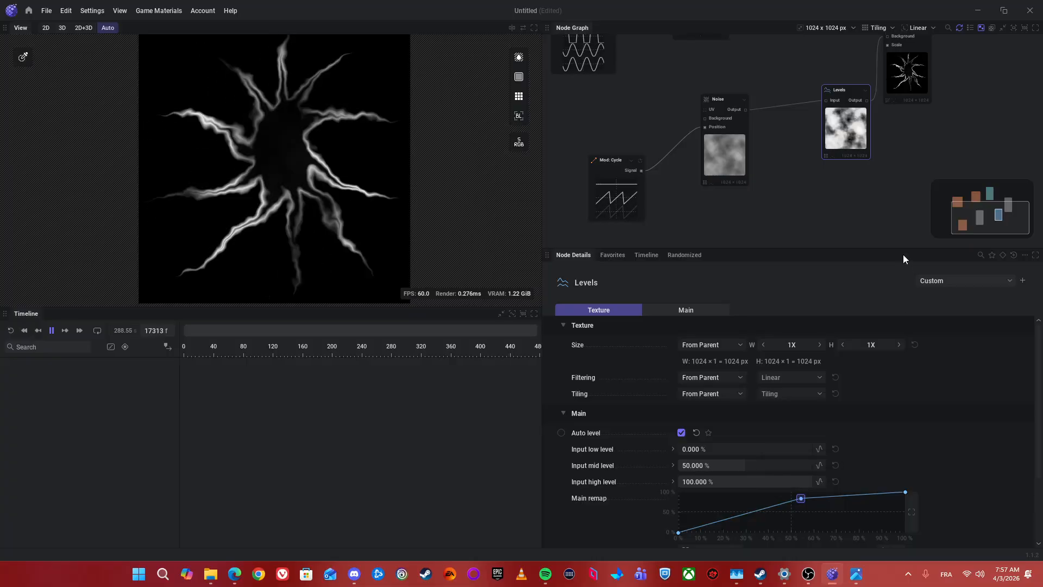
pyautogui.moveTo(891, 176); pyautogui.dragTo(673, 197)
pyautogui.scroll(-4, 818, 217)
pyautogui.scroll(7, 787, 168)
pyautogui.moveTo(744, 163); pyautogui.dragTo(846, 119)
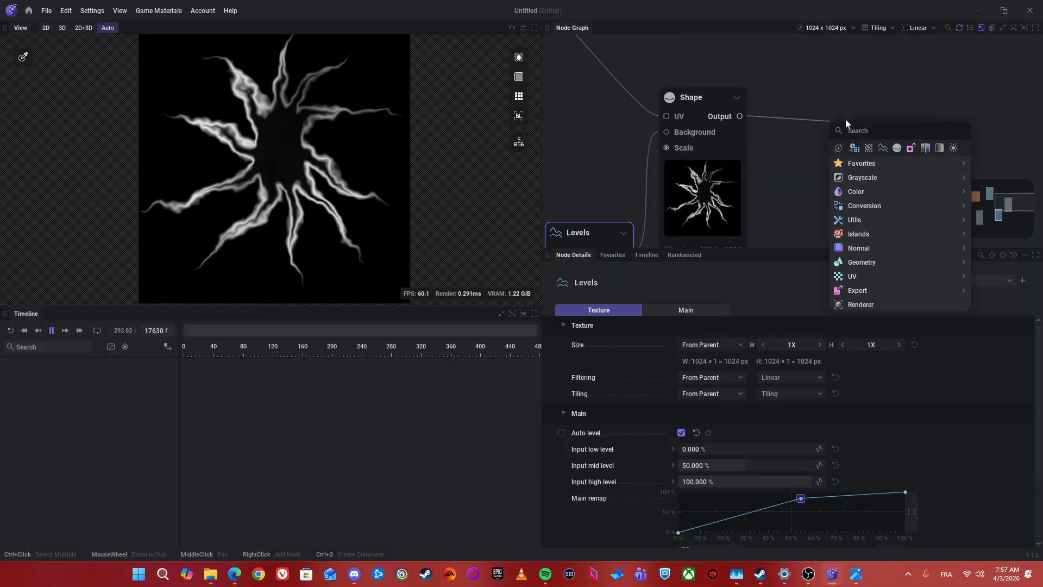
pyautogui.moveTo(861, 163)
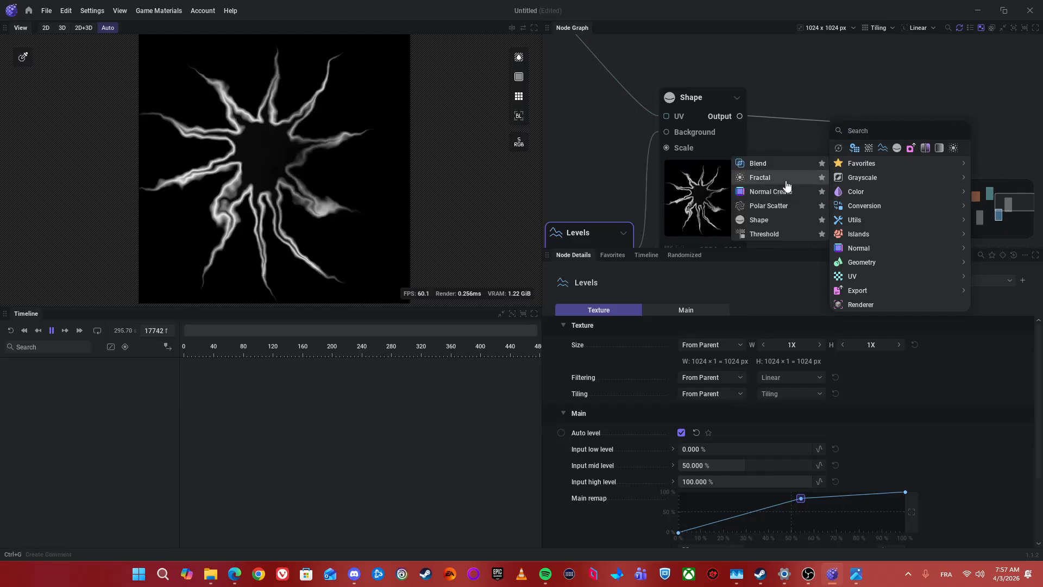
pyautogui.click(786, 184)
pyautogui.press('Delete')
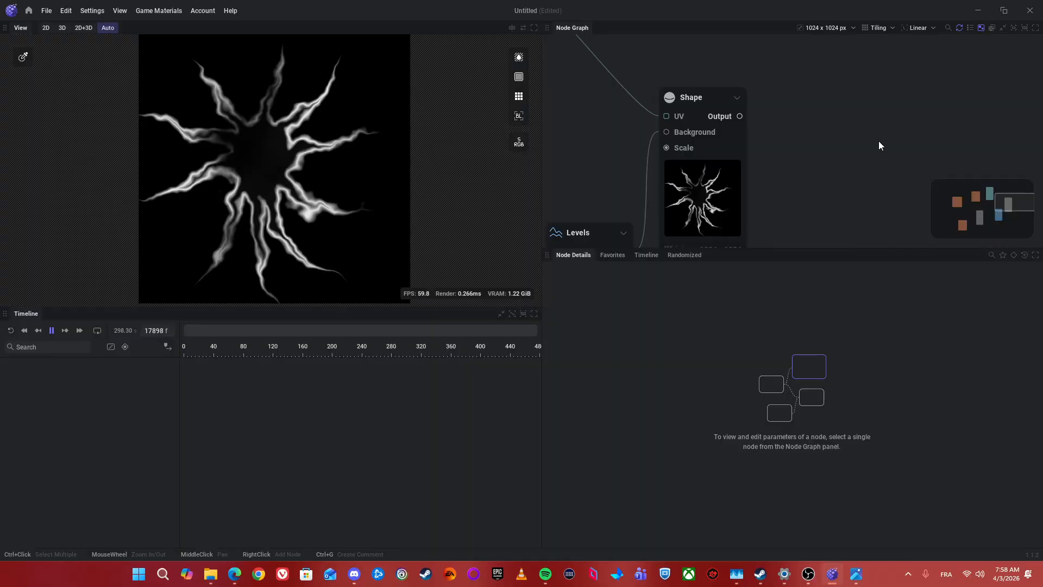
# Step: Pause the playback and connect a new Export: Grayscale node to the Shape node's output
pyautogui.scroll(-3, 878, 141)
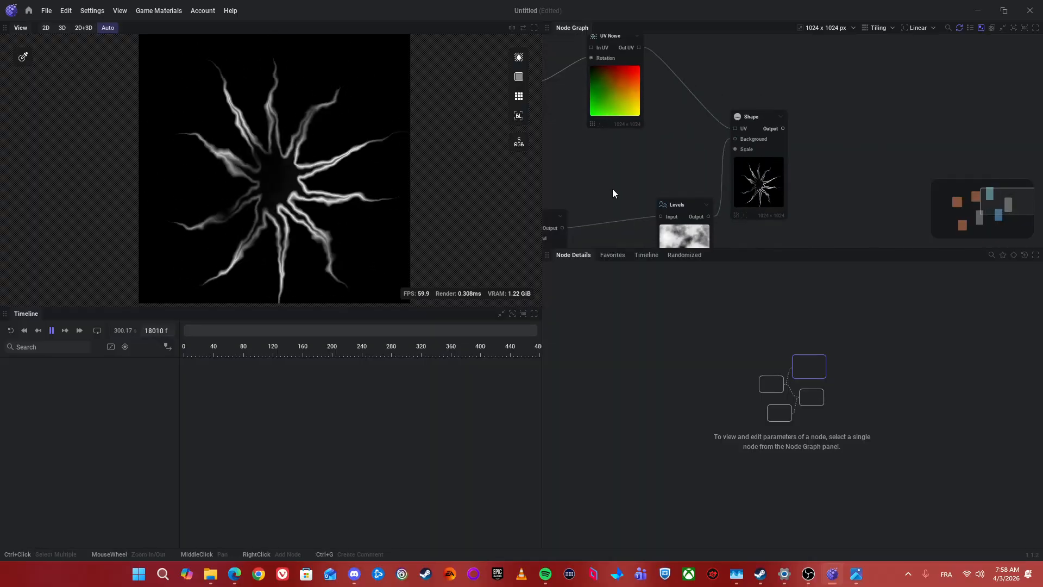
pyautogui.moveTo(833, 93); pyautogui.dragTo(768, 90)
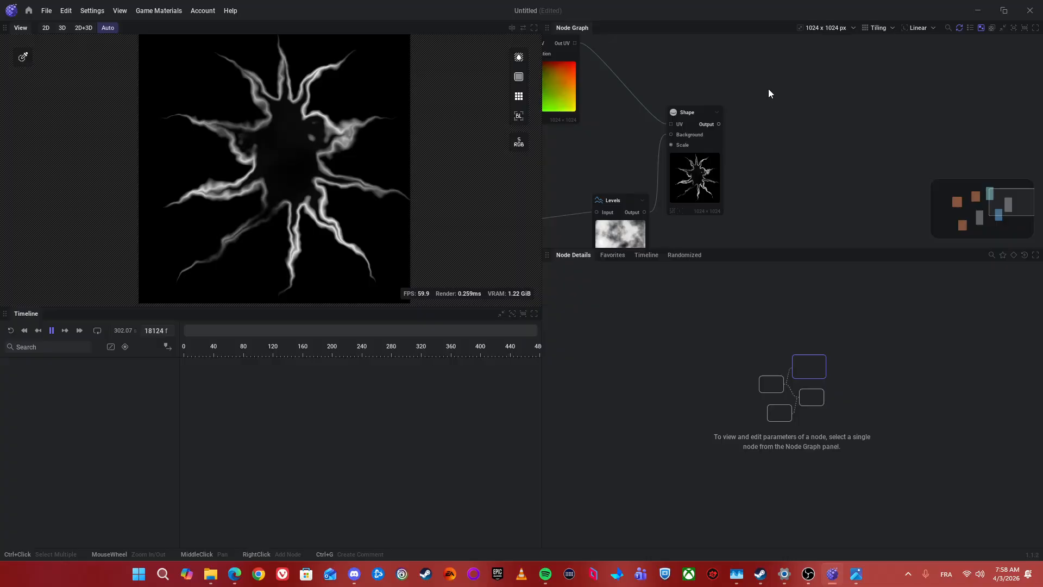
pyautogui.press('space')
pyautogui.scroll(3, 713, 144)
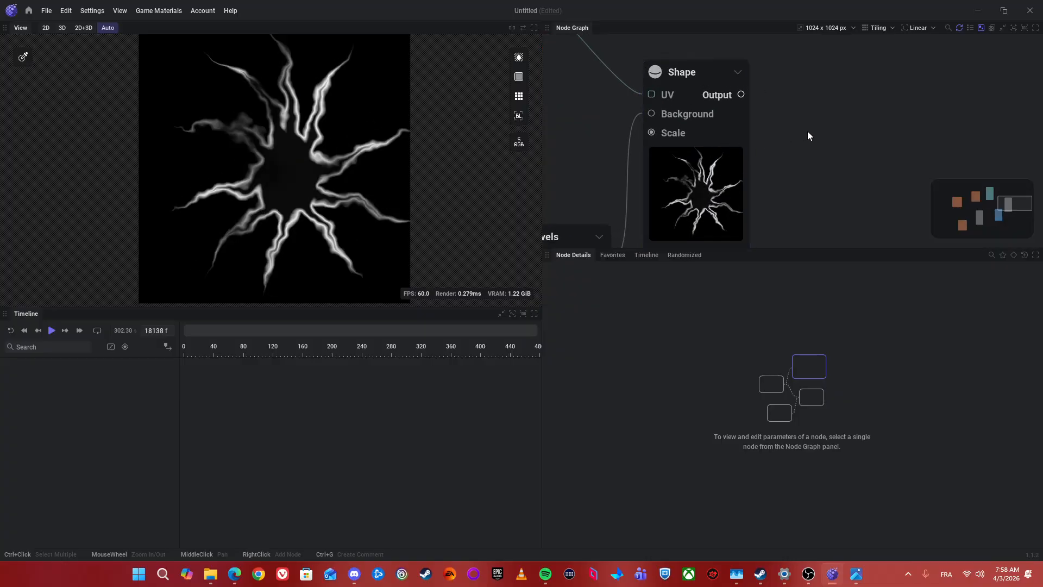
pyautogui.scroll(-2, 808, 132)
pyautogui.moveTo(821, 153); pyautogui.dragTo(916, 174)
pyautogui.scroll(-1, 916, 175)
pyautogui.scroll(1, 803, 130)
pyautogui.moveTo(863, 153); pyautogui.dragTo(839, 150)
pyautogui.write('Gra')
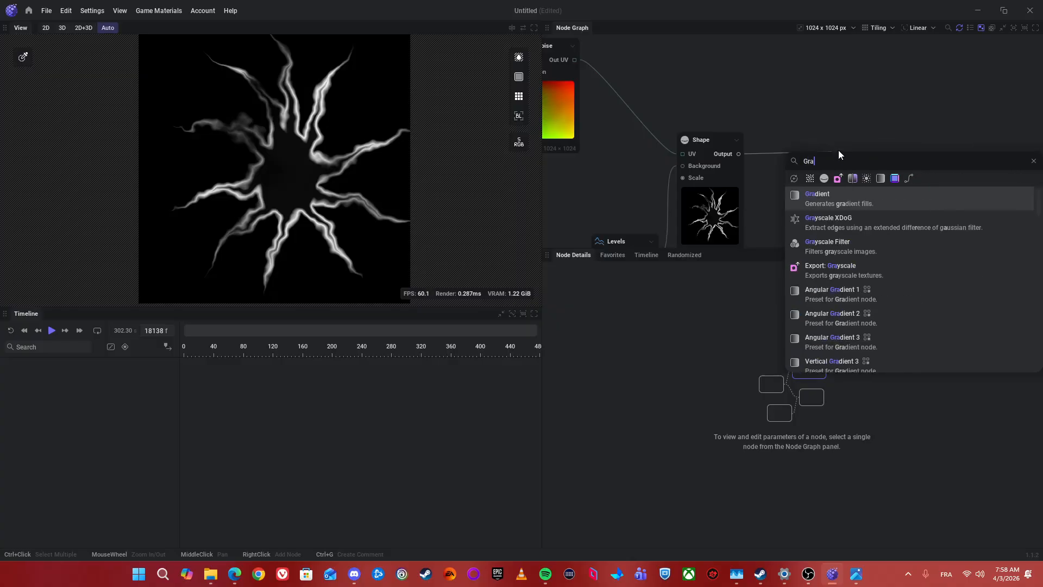
pyautogui.write('y')
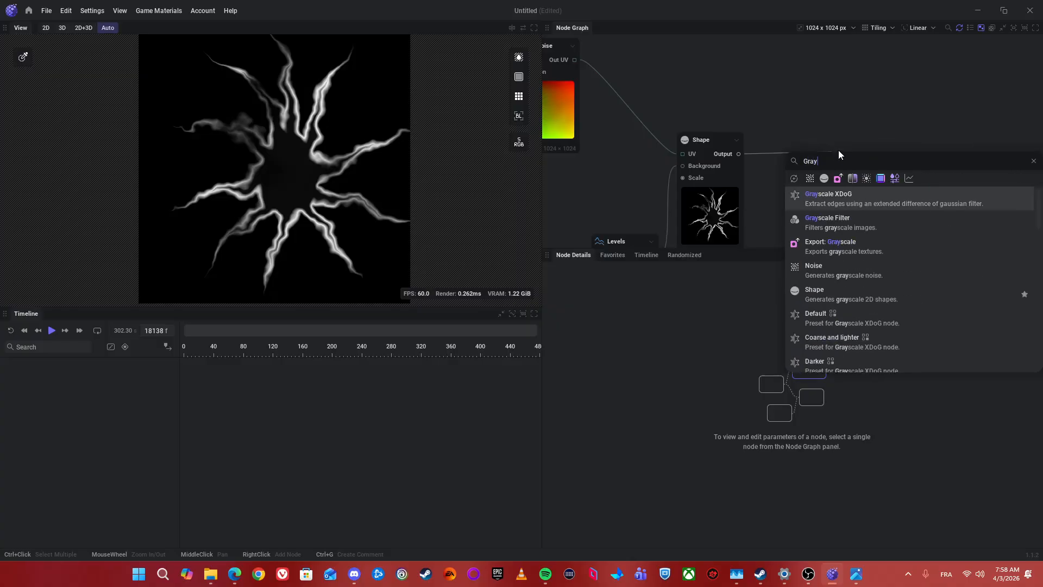
pyautogui.press('Down')
pyautogui.press('Down')
pyautogui.press('Return')
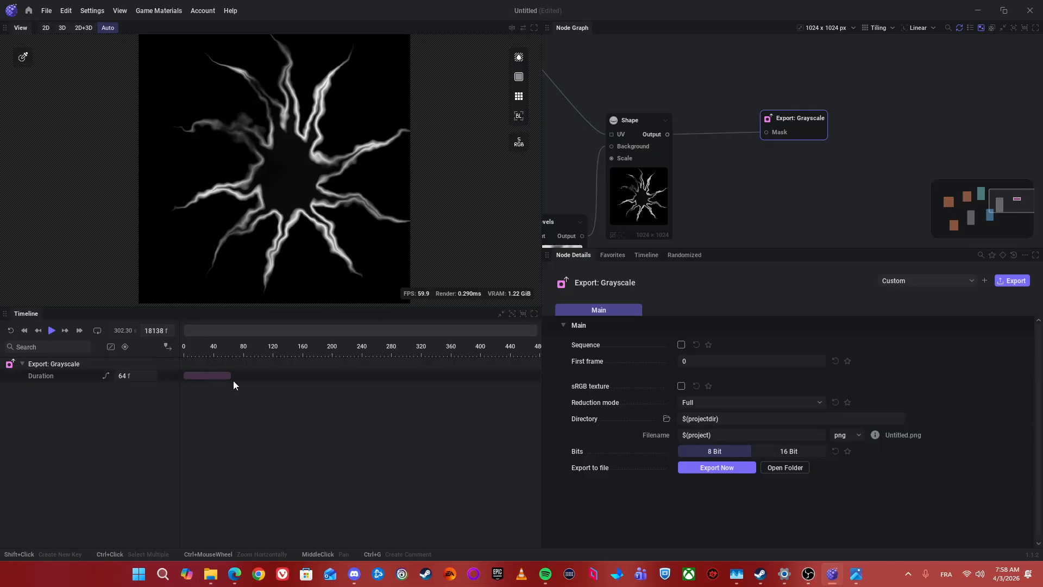
# Step: Move the timeline playhead to frame 31 and set the Export: Grayscale node's First frame to 31
pyautogui.scroll(-2, 228, 373)
pyautogui.click(185, 353)
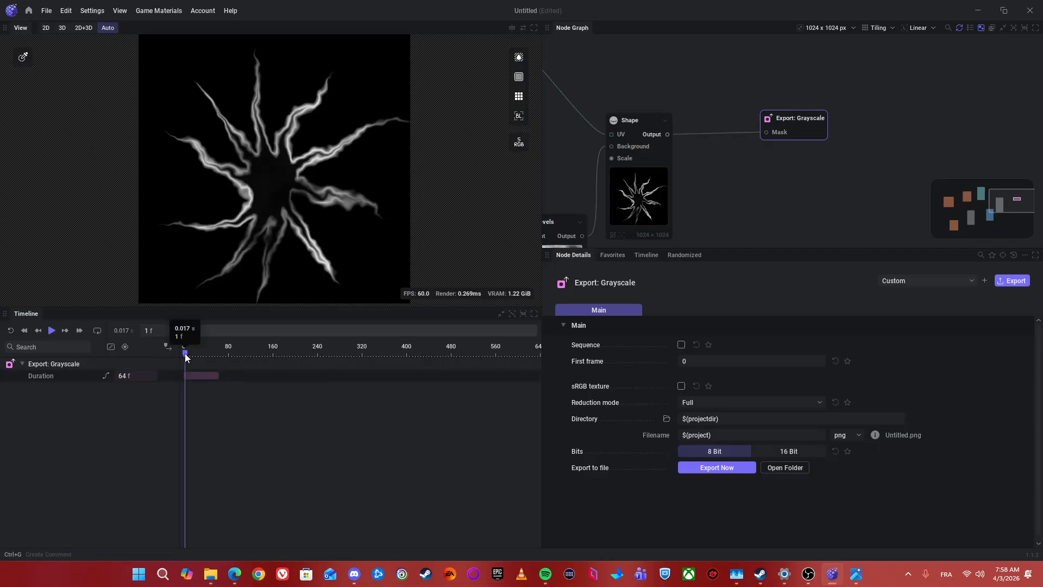
pyautogui.moveTo(185, 356)
pyautogui.mouseDown()
pyautogui.moveTo(220, 356)
pyautogui.moveTo(201, 360)
pyautogui.mouseUp()
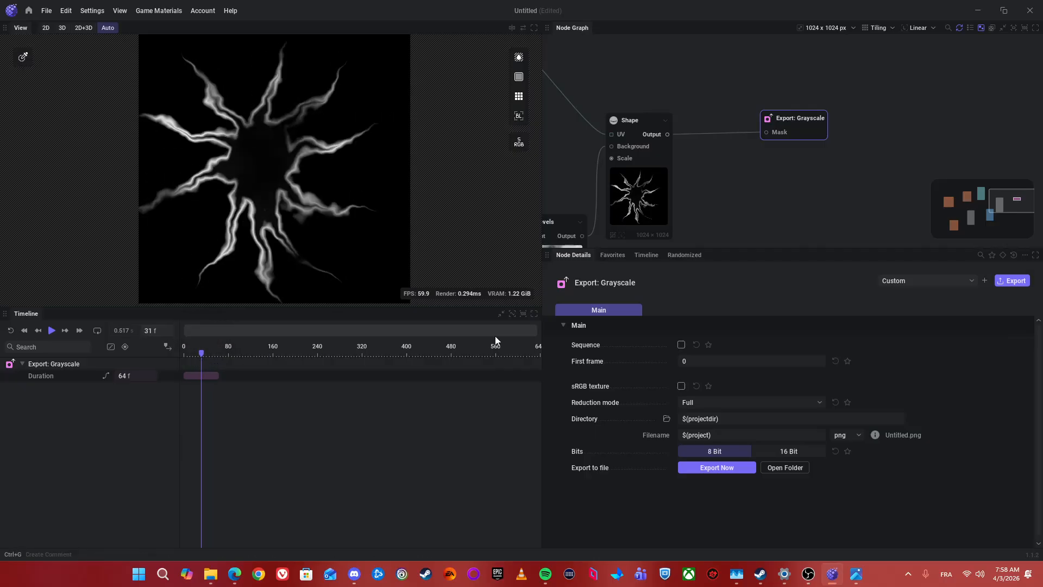
pyautogui.click(716, 360)
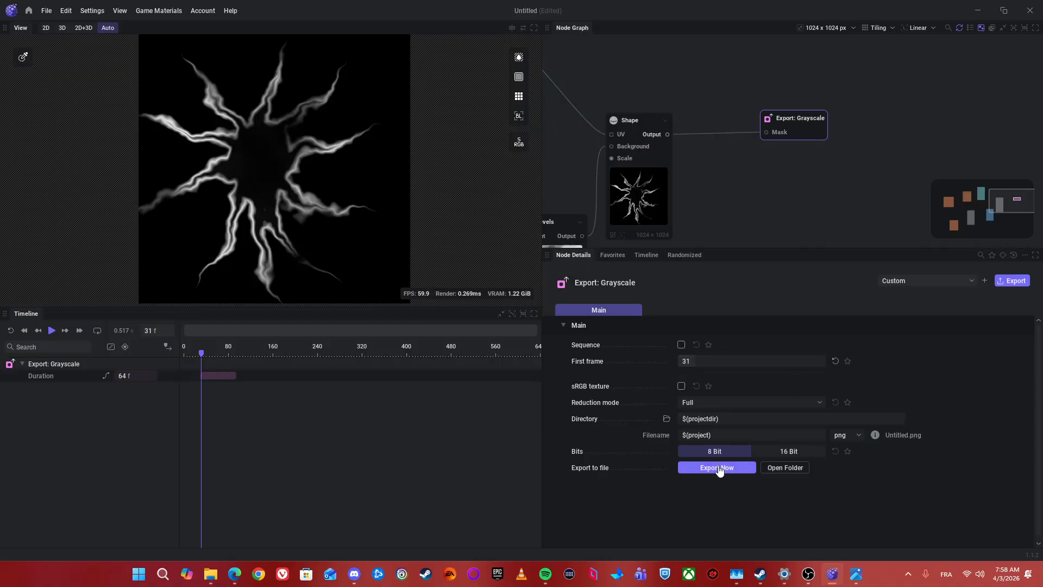
# Step: Switch to File Explorer, examine the previously exported PNG files in the Tutorial folder, and return to IlluGen
pyautogui.click(211, 574)
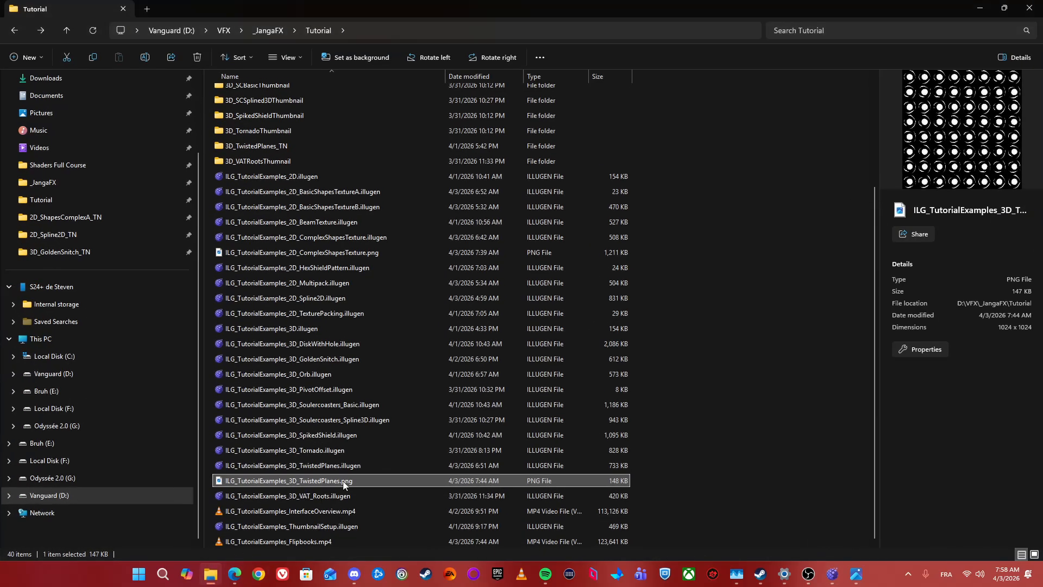
pyautogui.click(299, 435)
pyautogui.hotkey('alt', 'Left')
pyautogui.hotkey('alt', 'Right')
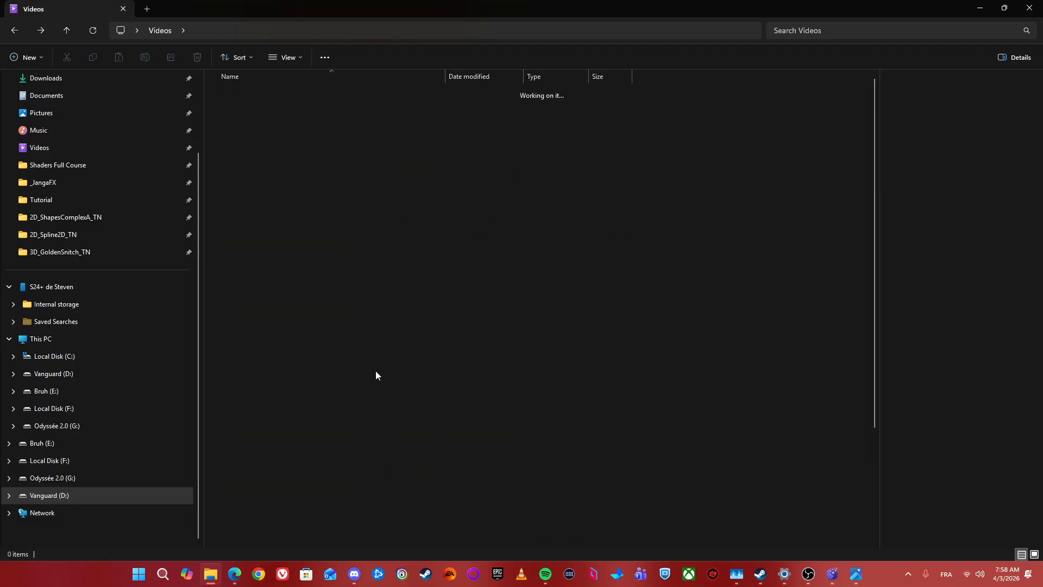
pyautogui.scroll(-3, 345, 434)
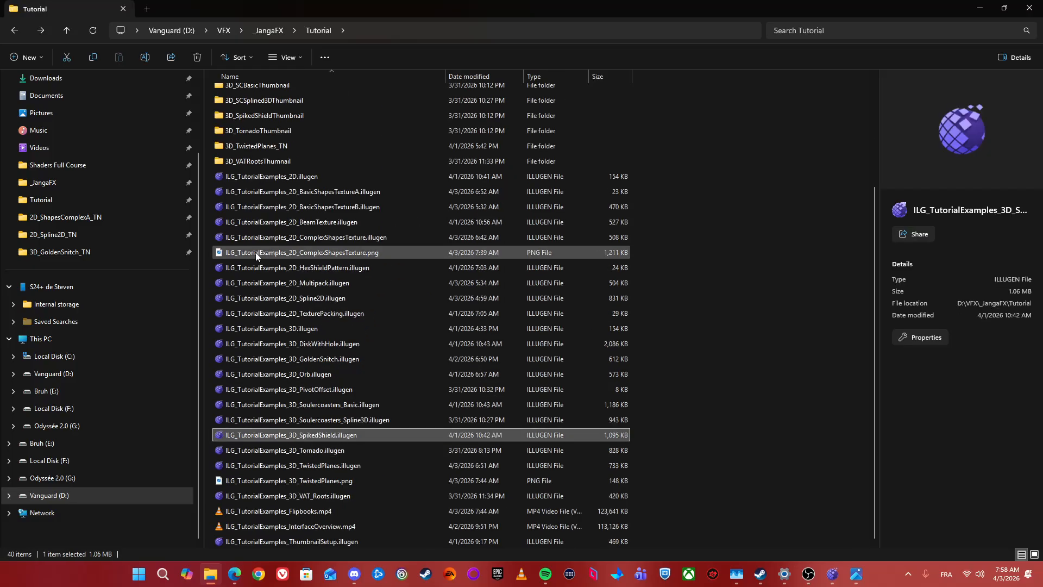
pyautogui.click(272, 252)
pyautogui.click(239, 480)
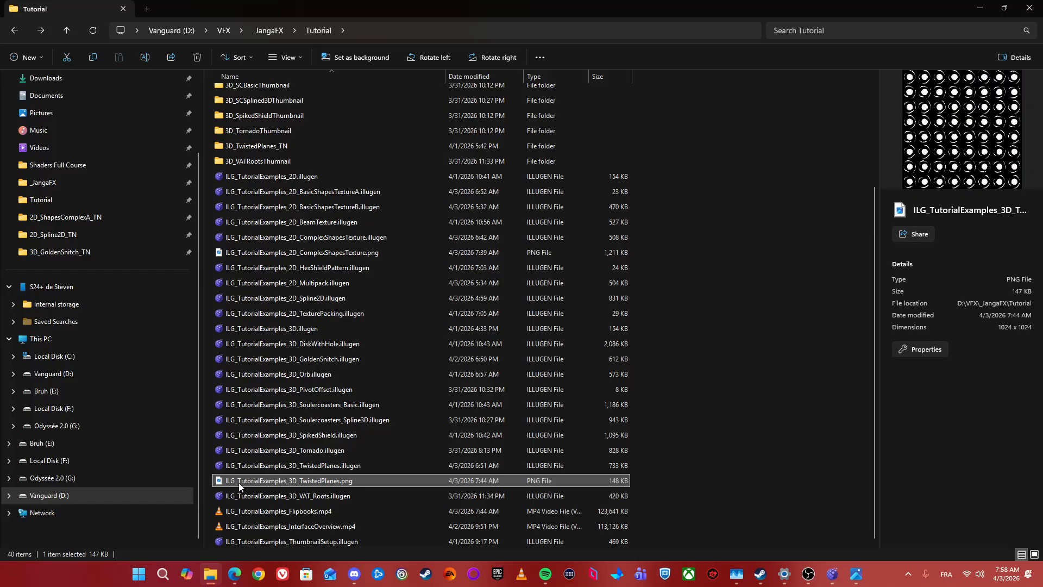
pyautogui.click(832, 574)
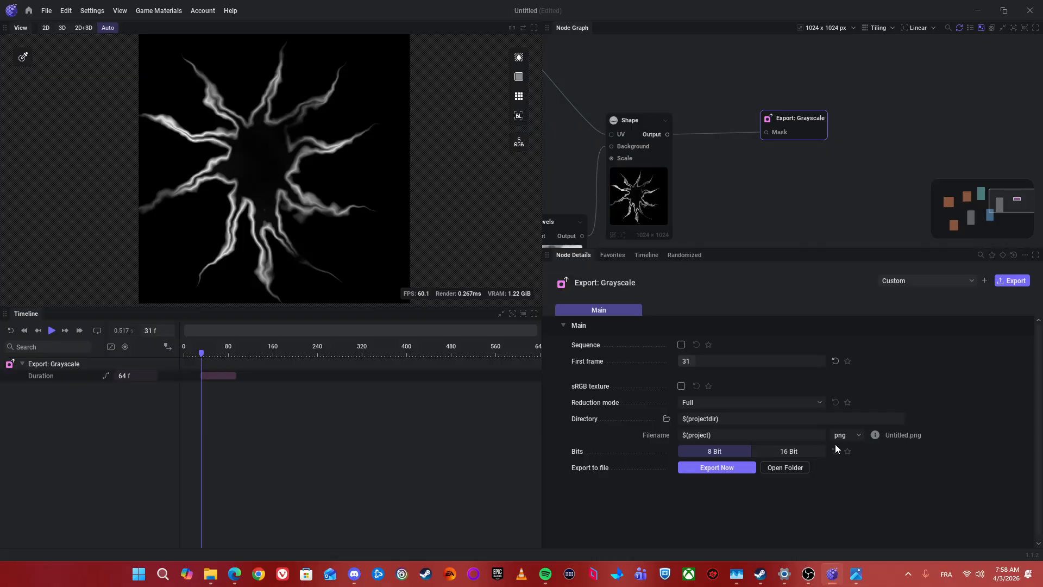
# Step: Open the Export: Grayscale node's current output folder to see where files are saved, and close it
pyautogui.click(787, 468)
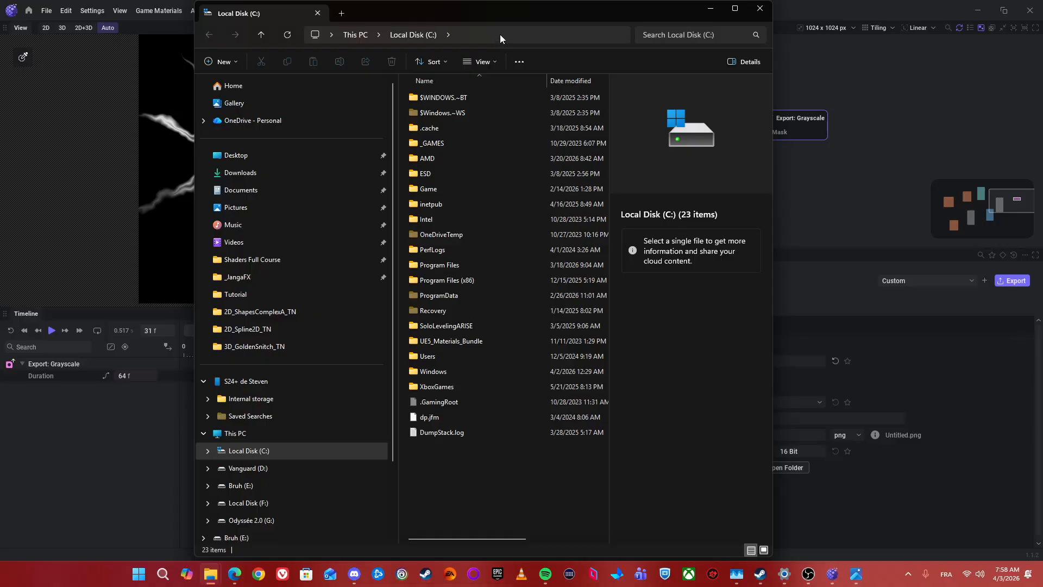
pyautogui.doubleClick(495, 15)
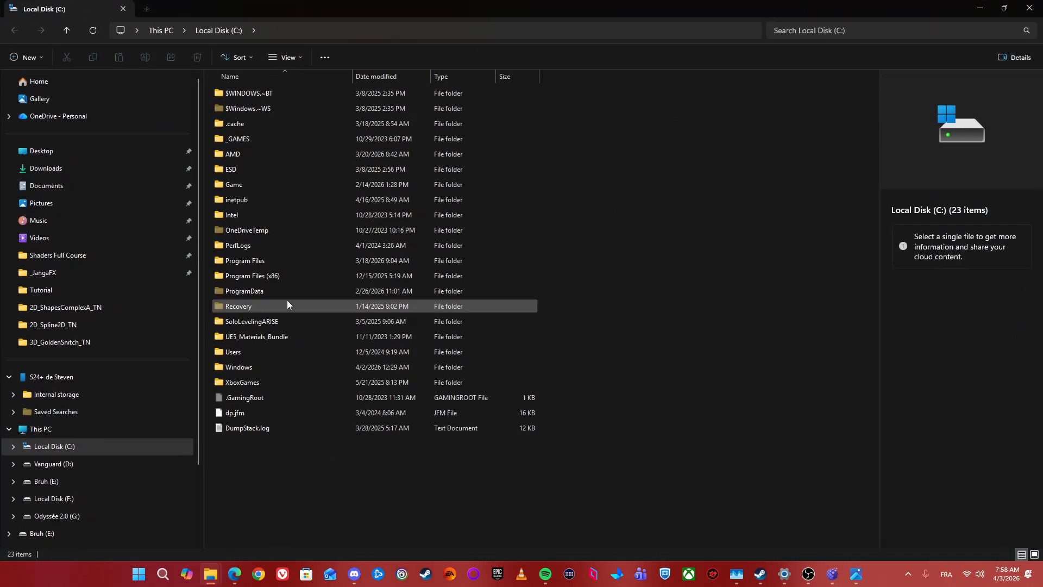
pyautogui.click(1029, 7)
pyautogui.click(713, 468)
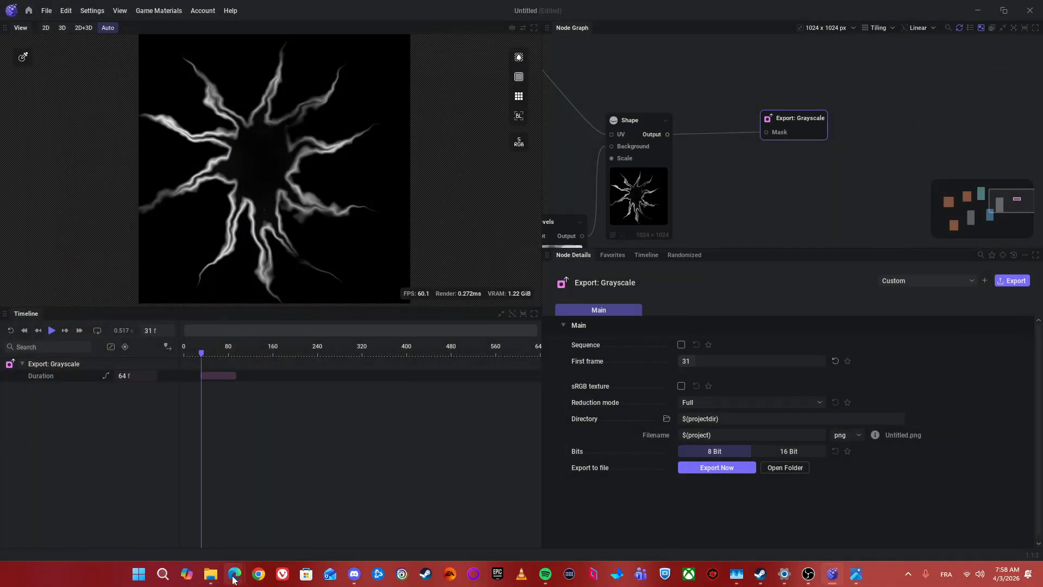
# Step: Copy the Tutorial folder's path from File Explorer and set the export Directory to D:\VFX\_JangaFX\Tutorial
pyautogui.click(211, 573)
pyautogui.click(412, 30)
pyautogui.hotkey('ctrl', 'c')
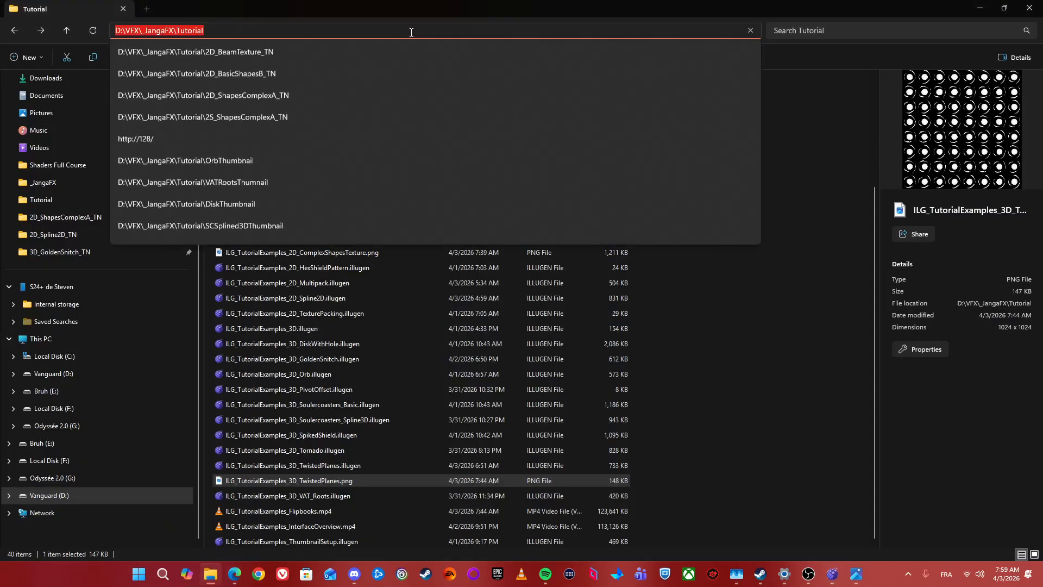
pyautogui.click(979, 7)
pyautogui.click(741, 419)
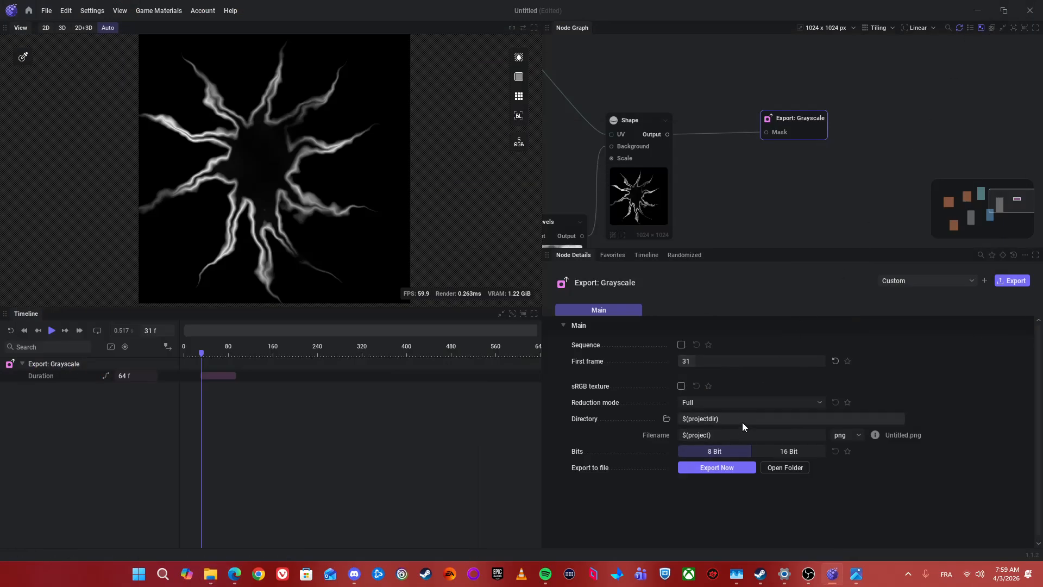
pyautogui.hotkey('ctrl', 'v')
pyautogui.press('Return')
# Step: Export the grayscale texture and view the resulting Untitled.png from the Tutorial folder
pyautogui.click(726, 469)
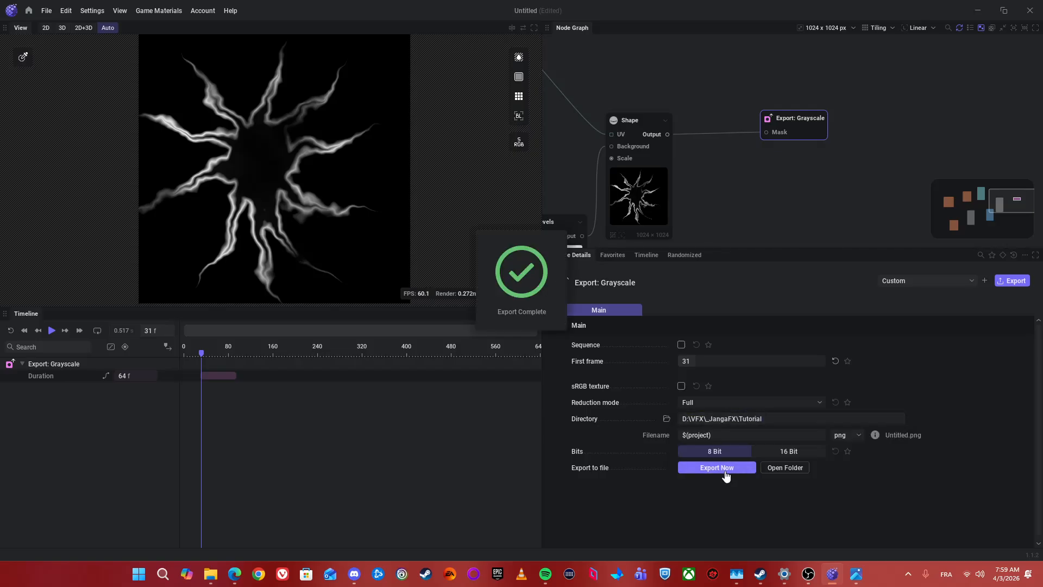
pyautogui.click(783, 469)
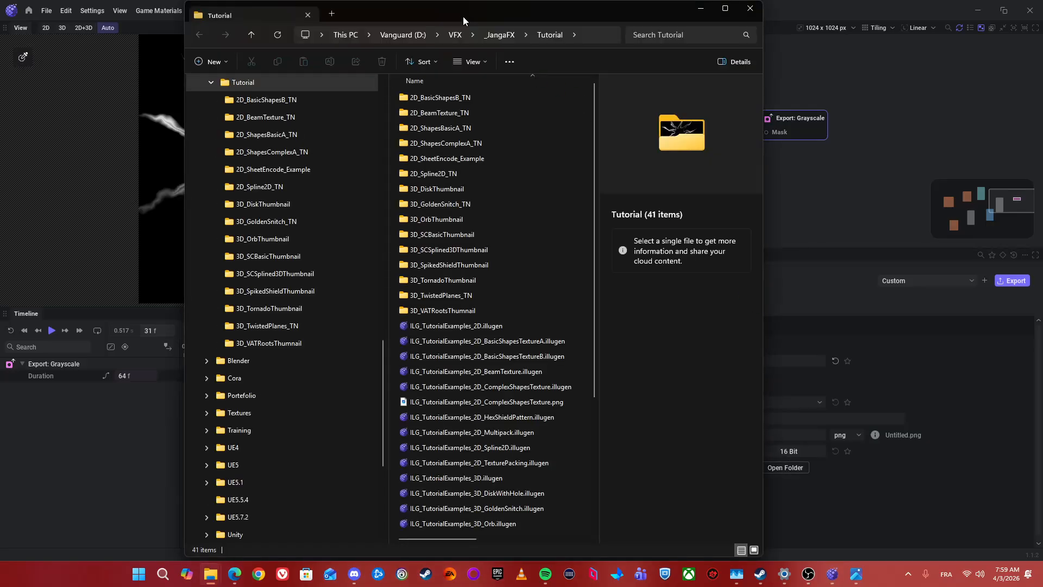
pyautogui.doubleClick(463, 16)
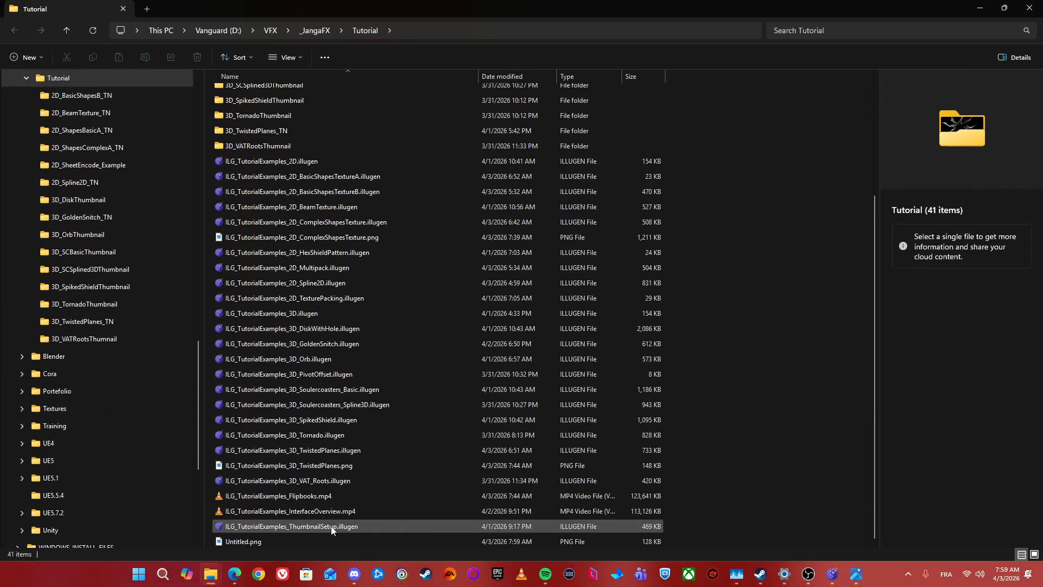
pyautogui.doubleClick(269, 542)
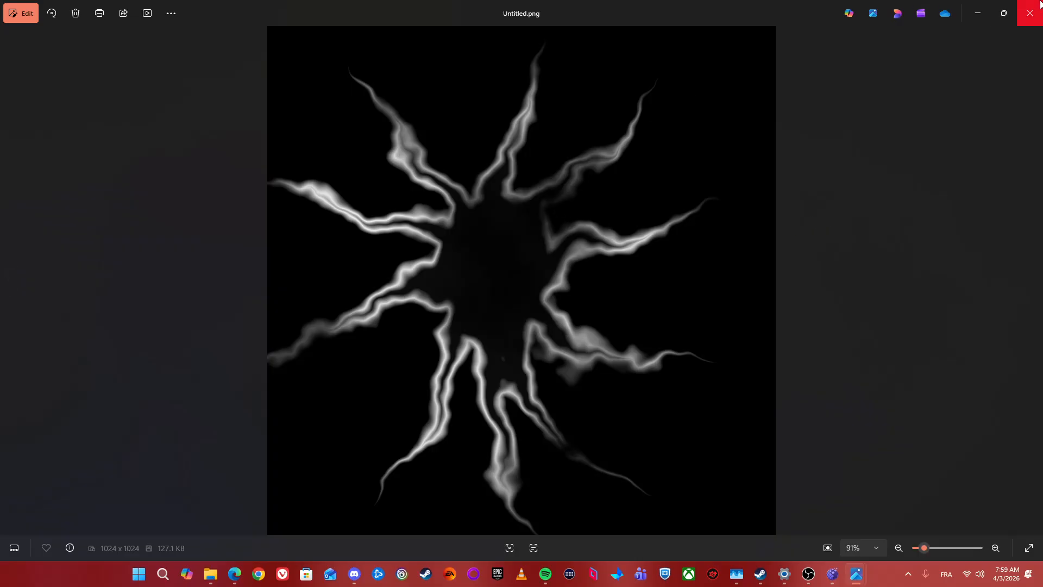
pyautogui.click(1030, 13)
pyautogui.click(977, 8)
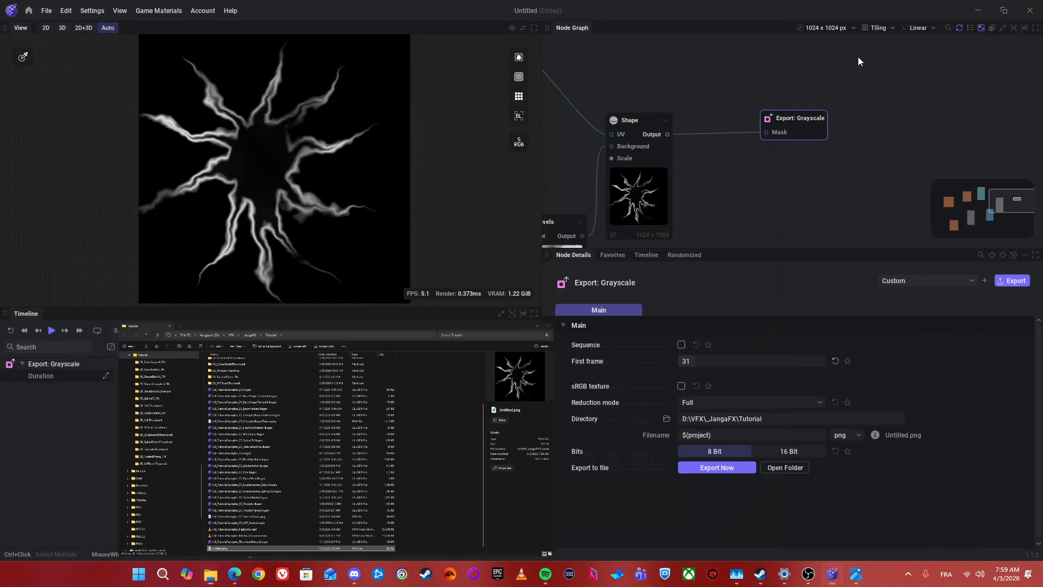
# Step: Select all nodes in the graph and delete them
pyautogui.moveTo(800, 236); pyautogui.dragTo(792, 98)
pyautogui.scroll(-3, 774, 147)
pyautogui.moveTo(731, 157); pyautogui.dragTo(724, 213)
pyautogui.moveTo(609, 70); pyautogui.dragTo(799, 222)
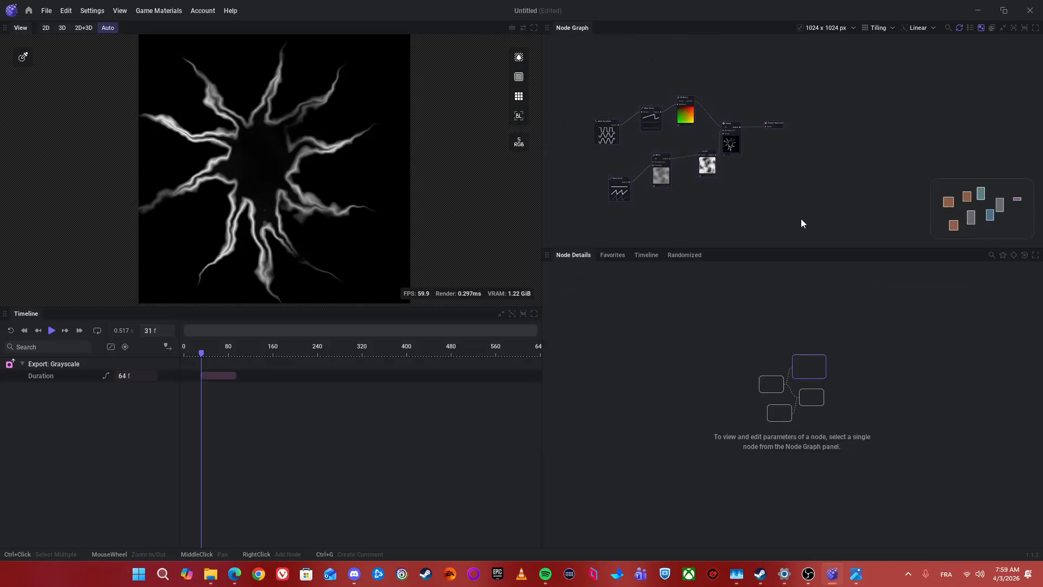
pyautogui.press('Delete')
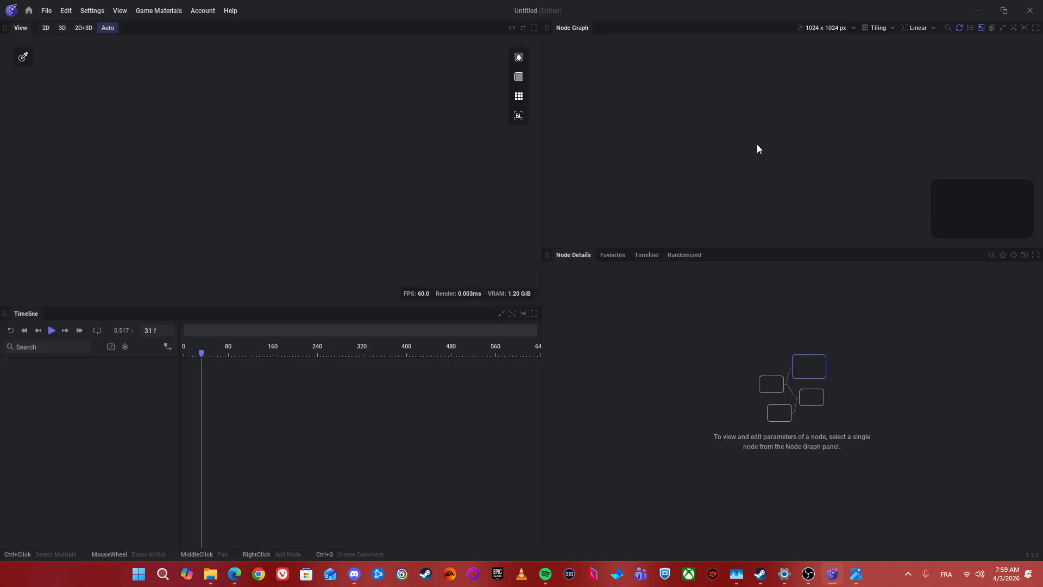
# Step: Add a Noise node to the empty node graph
pyautogui.rightClick(724, 129)
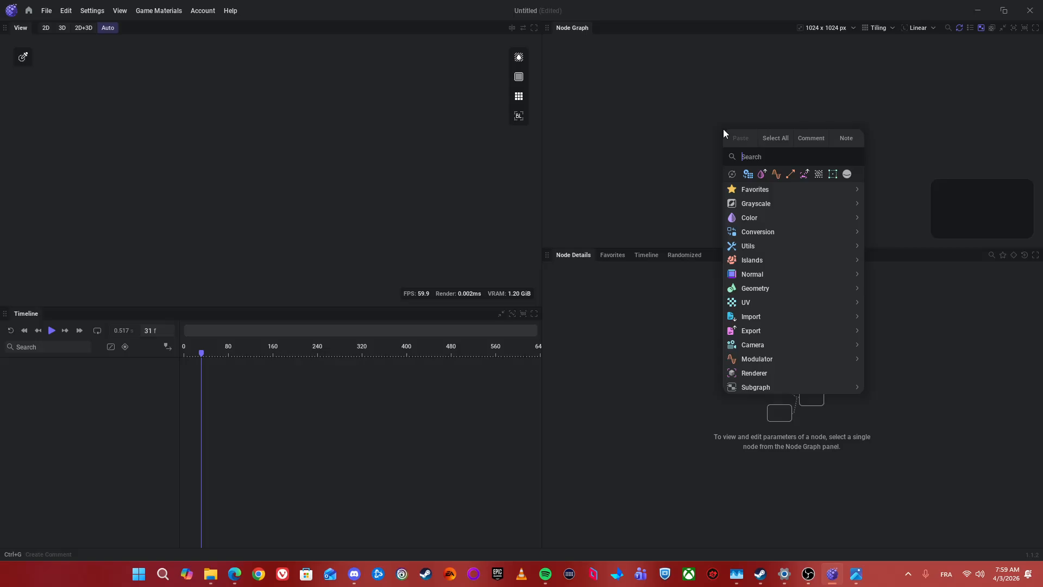
pyautogui.write('Noise')
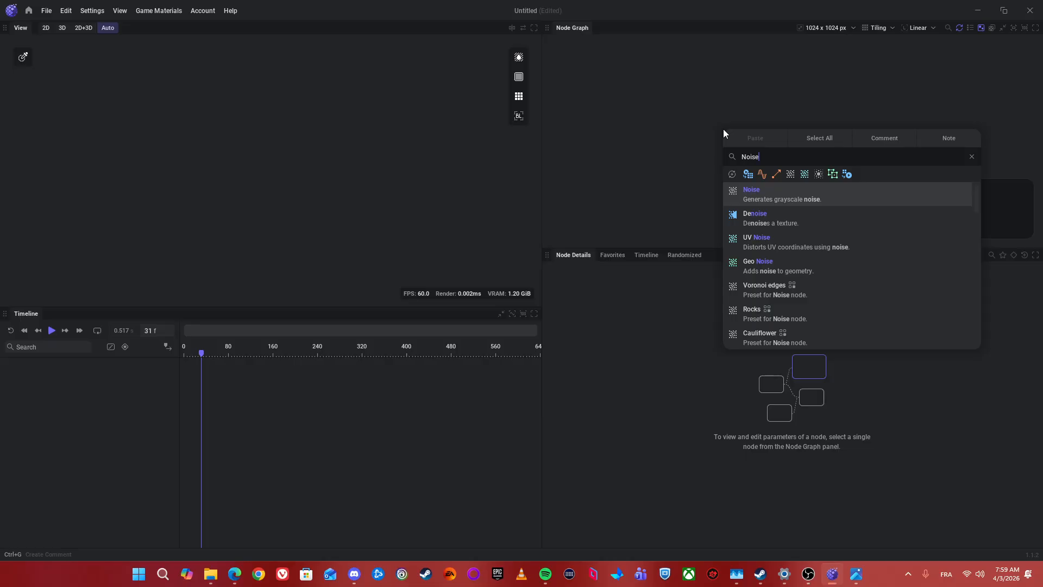
pyautogui.press('Return')
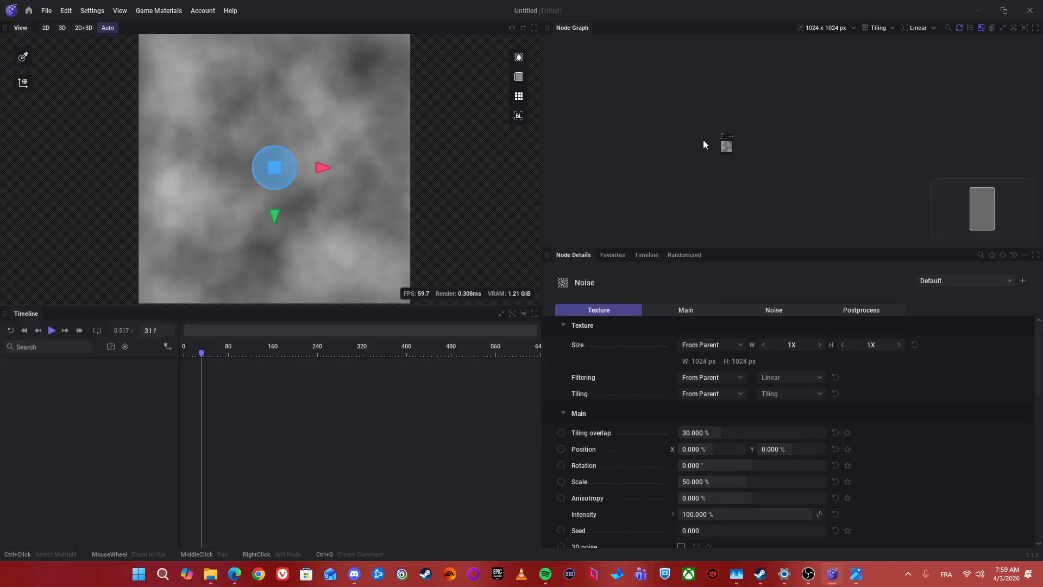
pyautogui.scroll(2, 749, 123)
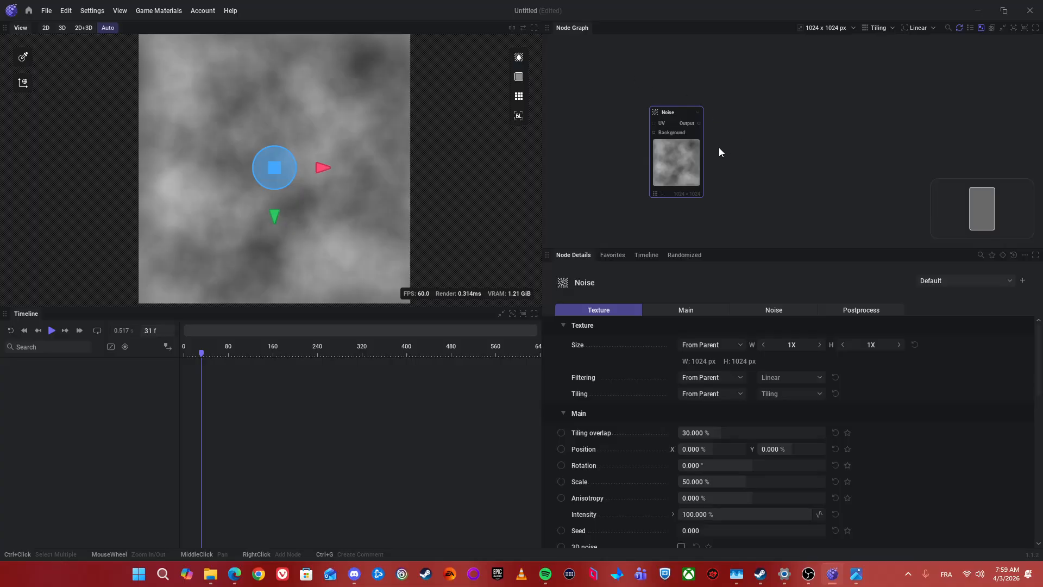
pyautogui.scroll(1, 722, 177)
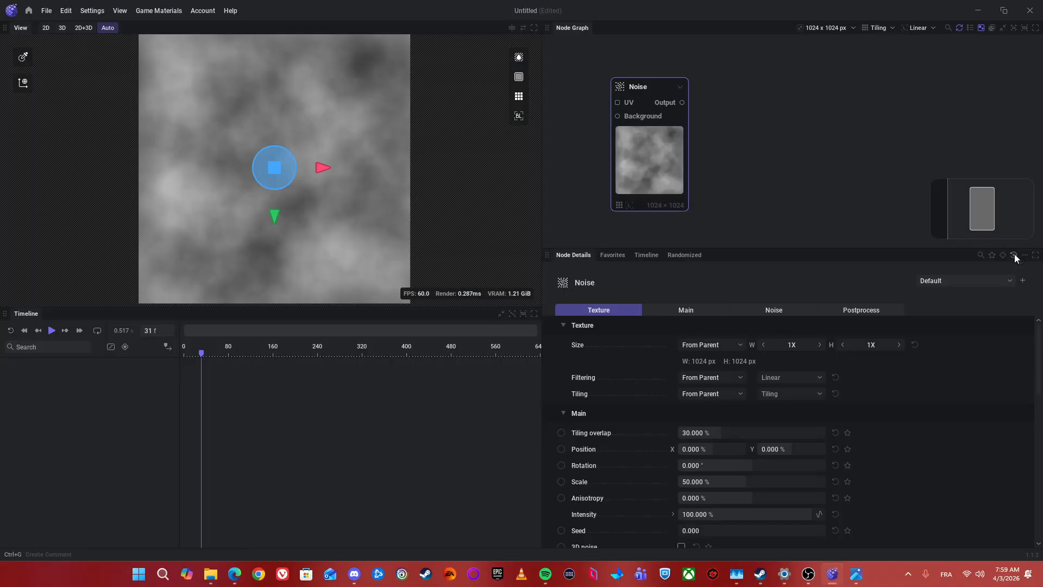
# Step: Try the Clouds, Rocks and Quantized Simplex presets on the Noise node
pyautogui.click(932, 284)
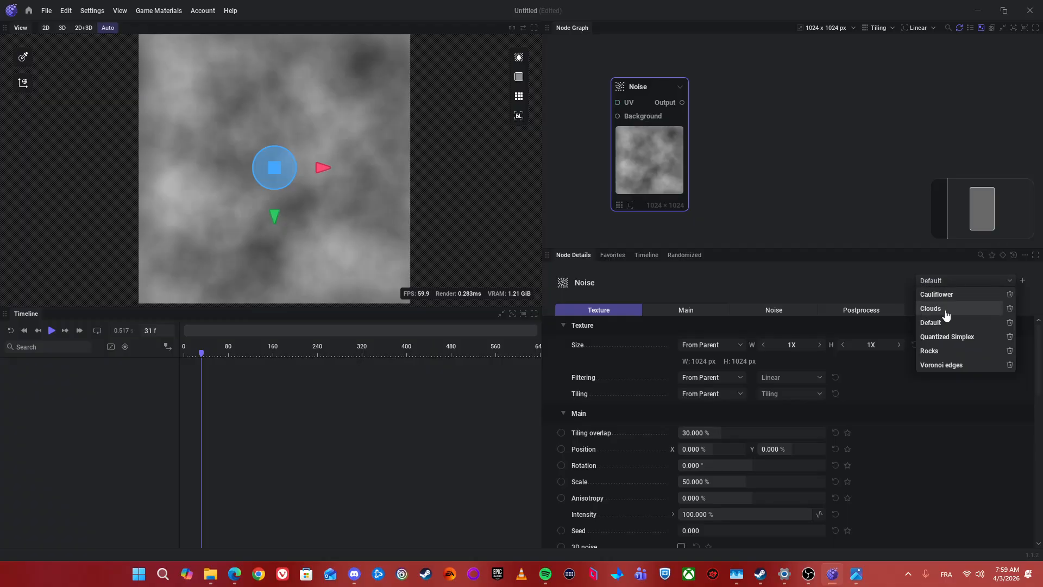
pyautogui.click(944, 312)
pyautogui.click(947, 285)
pyautogui.click(947, 351)
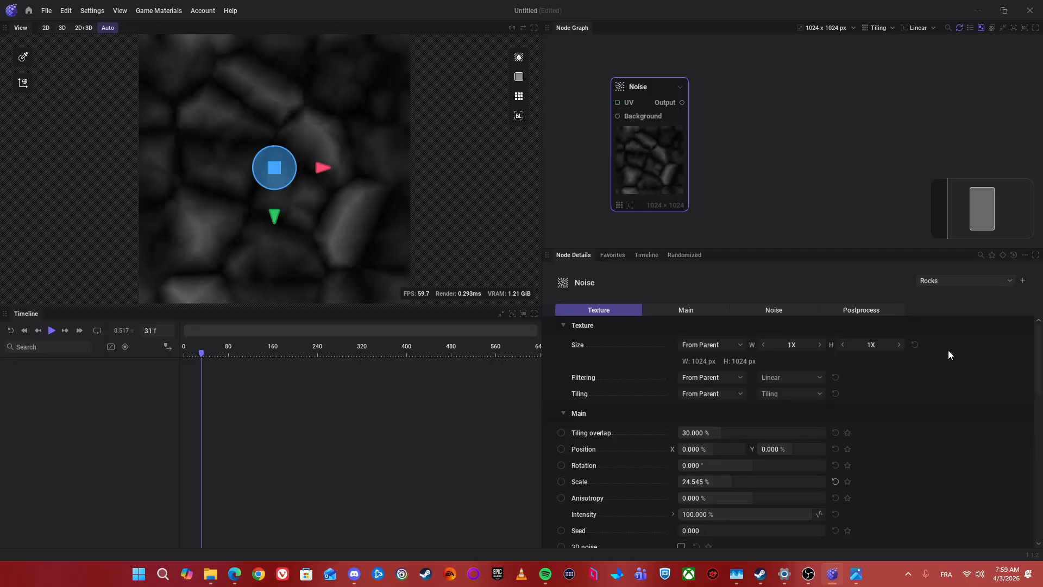
pyautogui.click(954, 281)
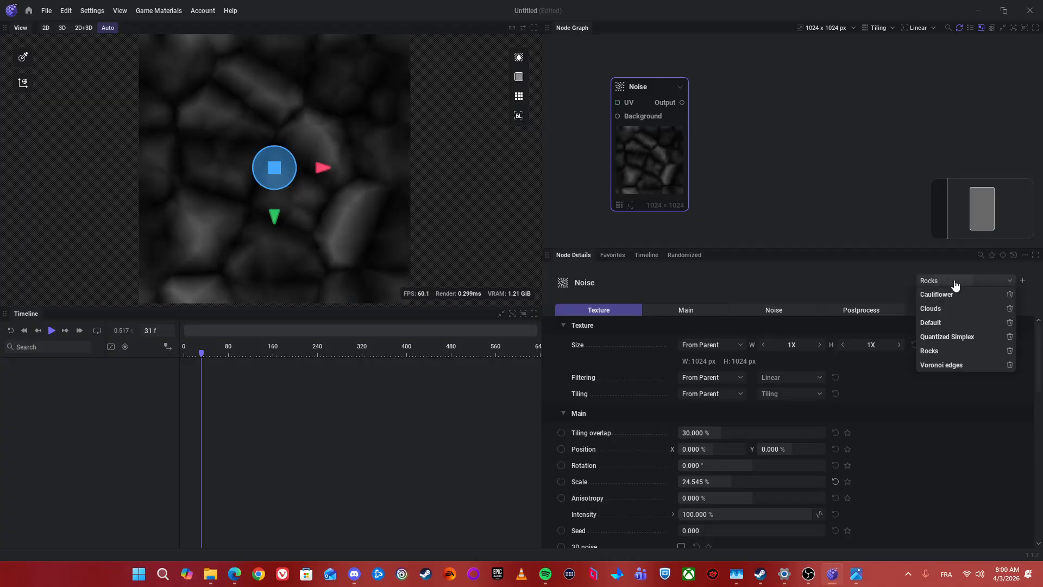
pyautogui.click(943, 338)
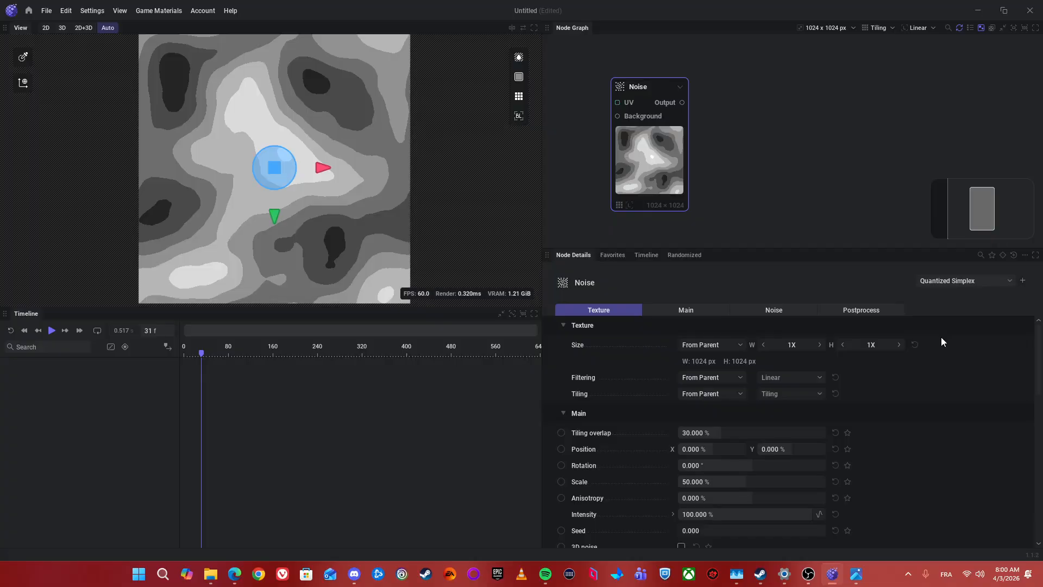
# Step: Filter the Noise node's details to only its modified parameters, and restore the full parameter list
pyautogui.scroll(-3, 738, 402)
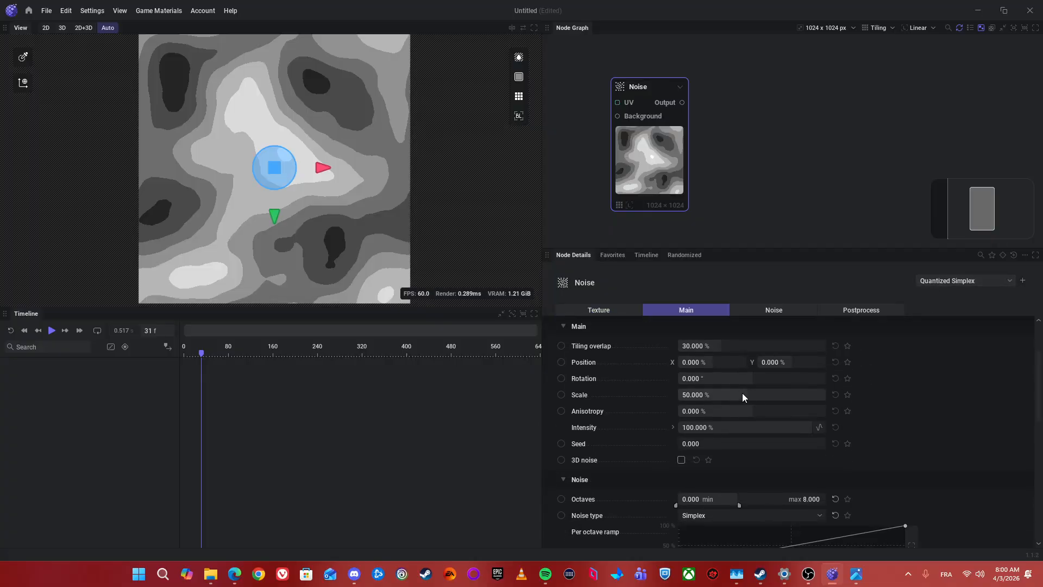
pyautogui.scroll(3, 758, 390)
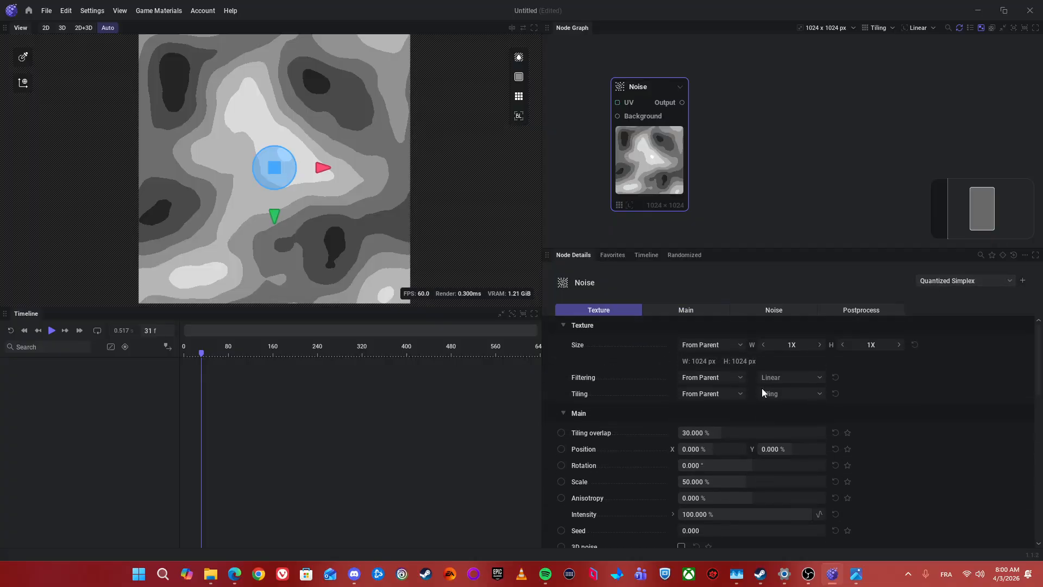
pyautogui.click(1012, 258)
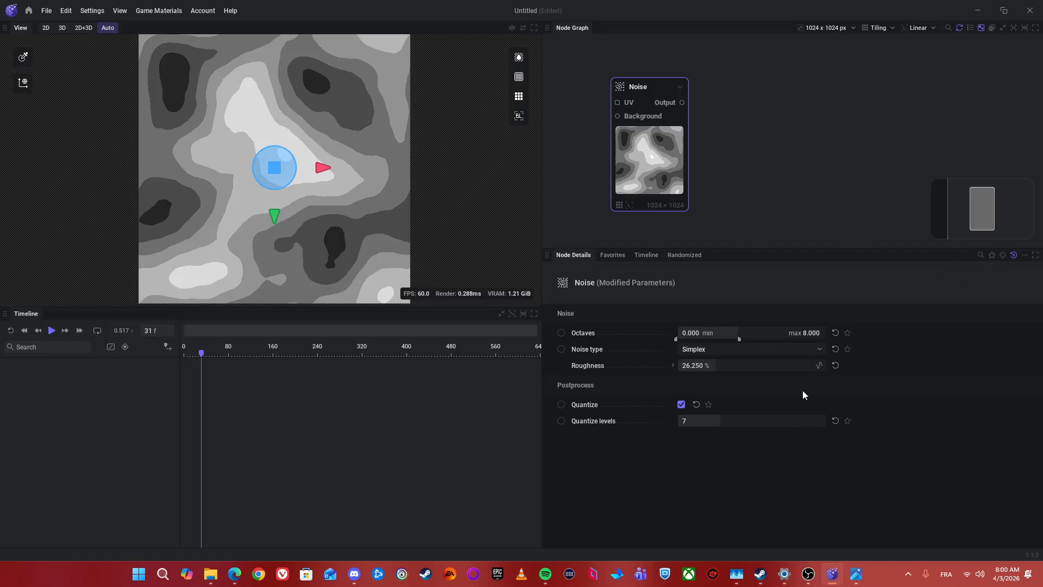
pyautogui.click(1013, 255)
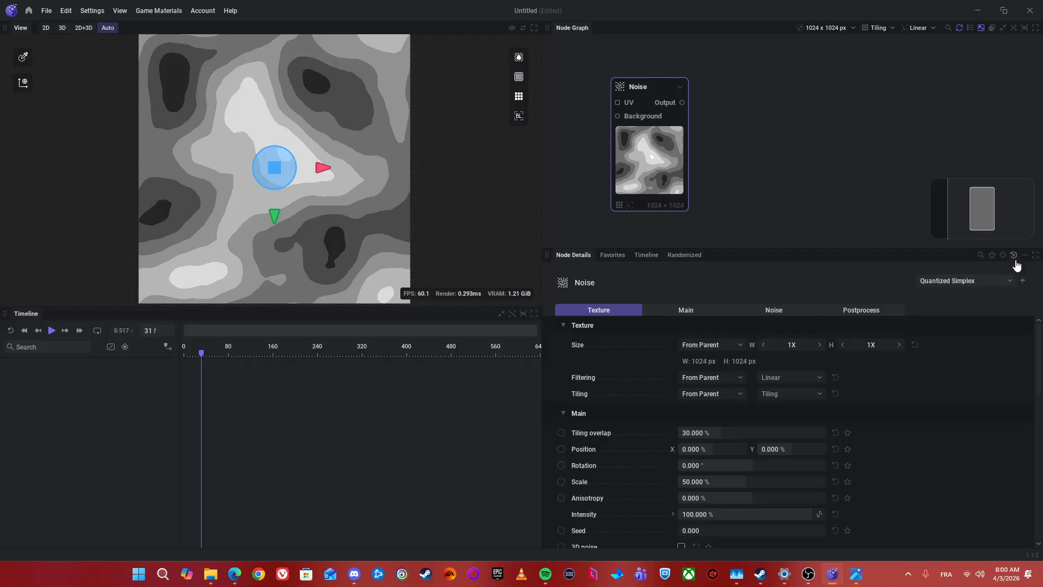
# Step: Turn on the tiled preview in the viewport to examine how the noise texture repeats
pyautogui.scroll(-2, 782, 185)
pyautogui.moveTo(729, 161); pyautogui.dragTo(690, 131)
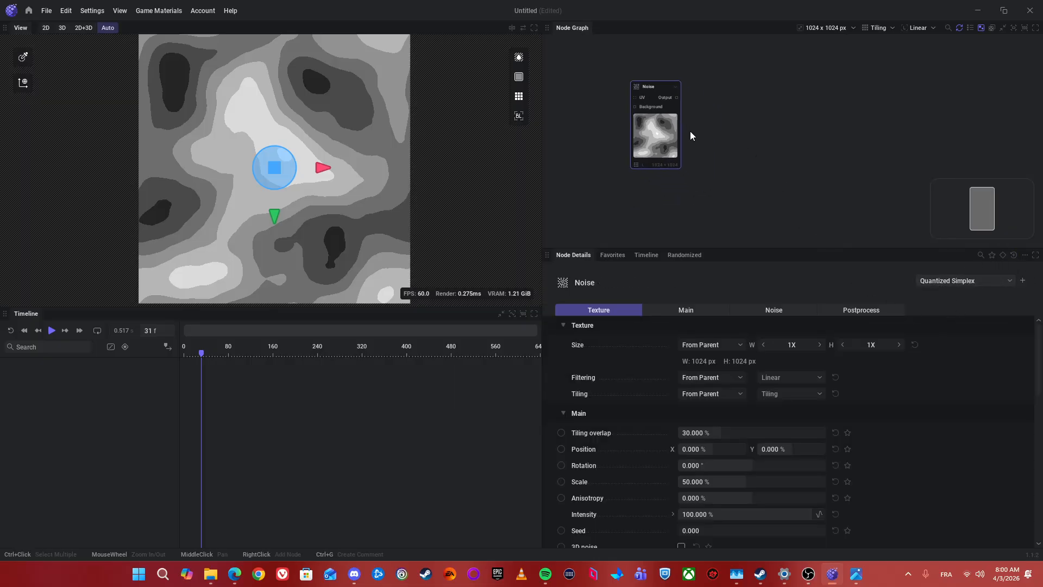
pyautogui.scroll(-3, 497, 174)
pyautogui.scroll(3, 472, 156)
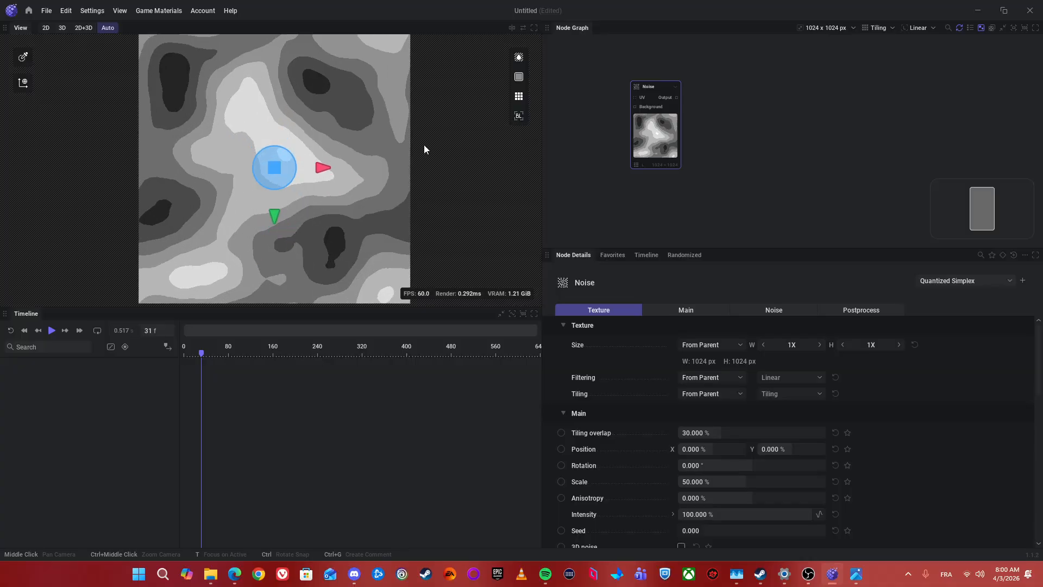
pyautogui.scroll(-1, 383, 148)
pyautogui.scroll(4, 682, 127)
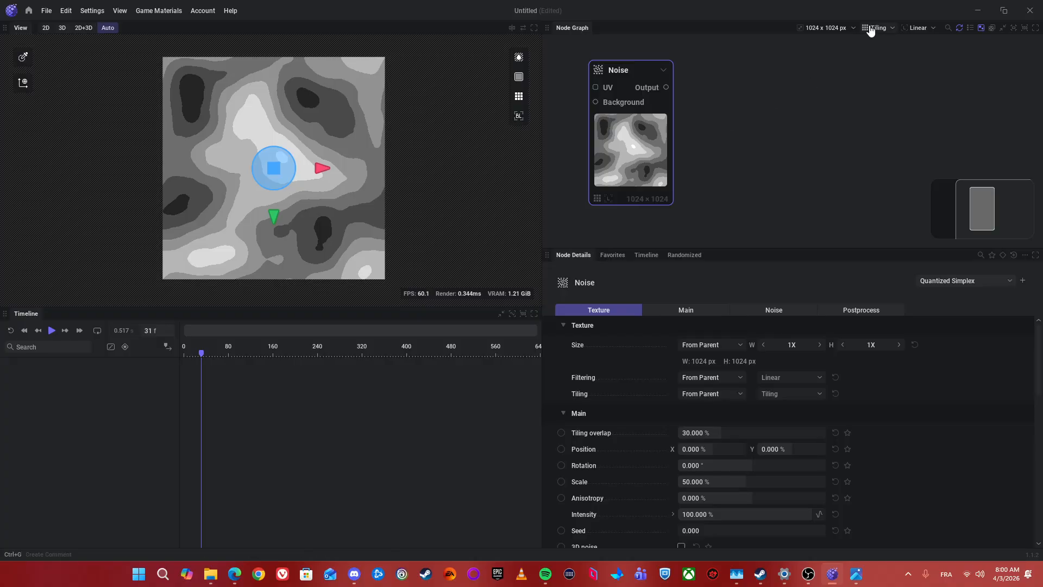
pyautogui.click(520, 102)
pyautogui.scroll(-6, 401, 163)
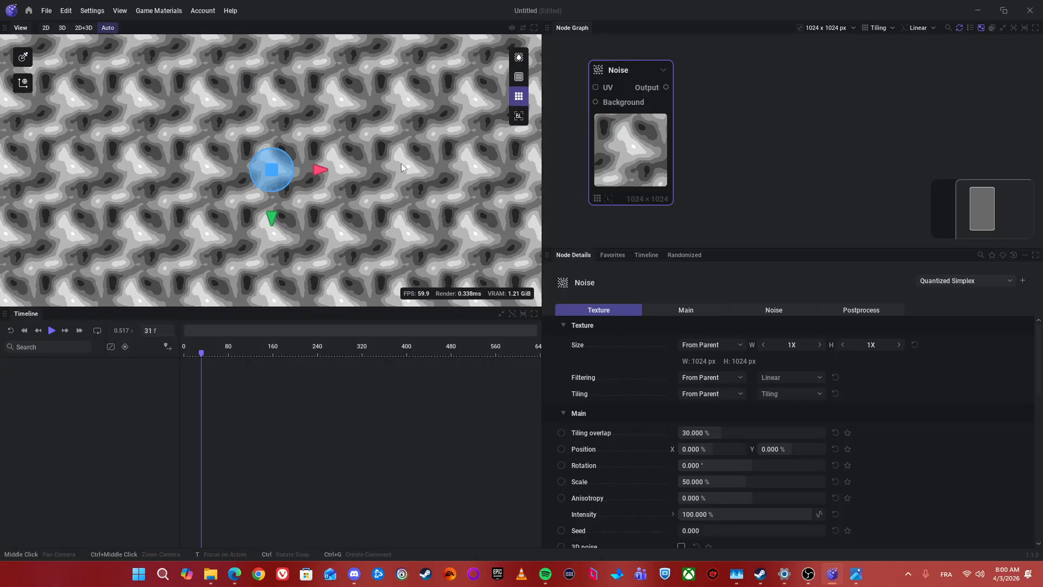
pyautogui.scroll(5, 399, 164)
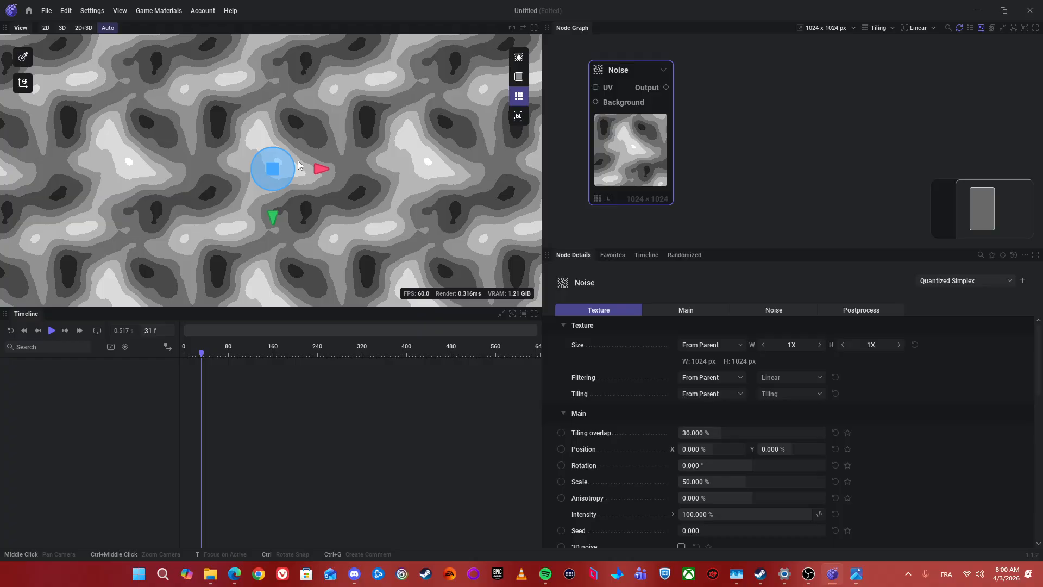
pyautogui.click(689, 143)
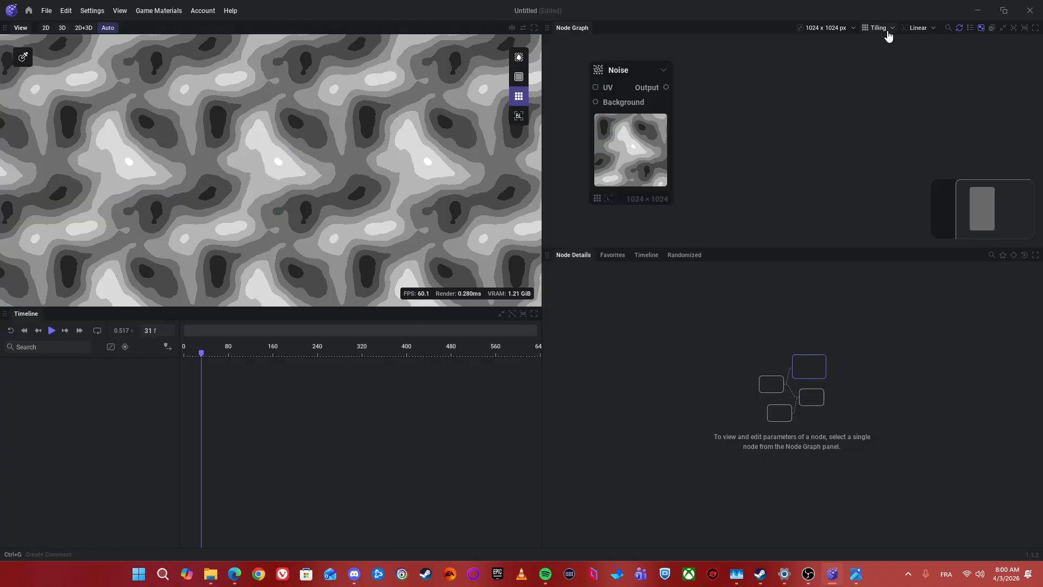
pyautogui.moveTo(657, 132); pyautogui.dragTo(680, 127)
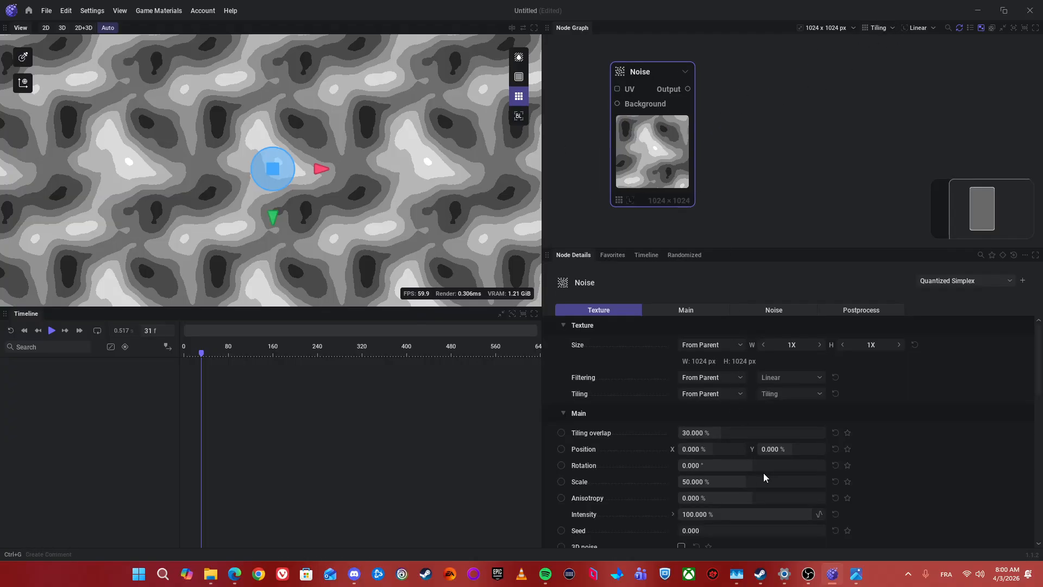
pyautogui.scroll(-2, 687, 429)
pyautogui.moveTo(662, 189); pyautogui.dragTo(736, 189)
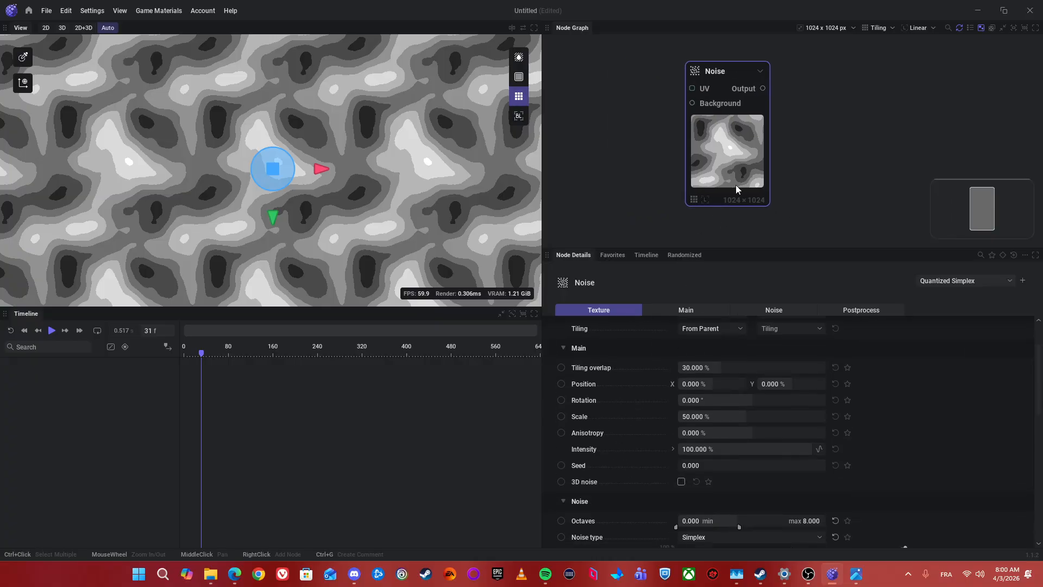
pyautogui.moveTo(722, 94); pyautogui.dragTo(732, 140)
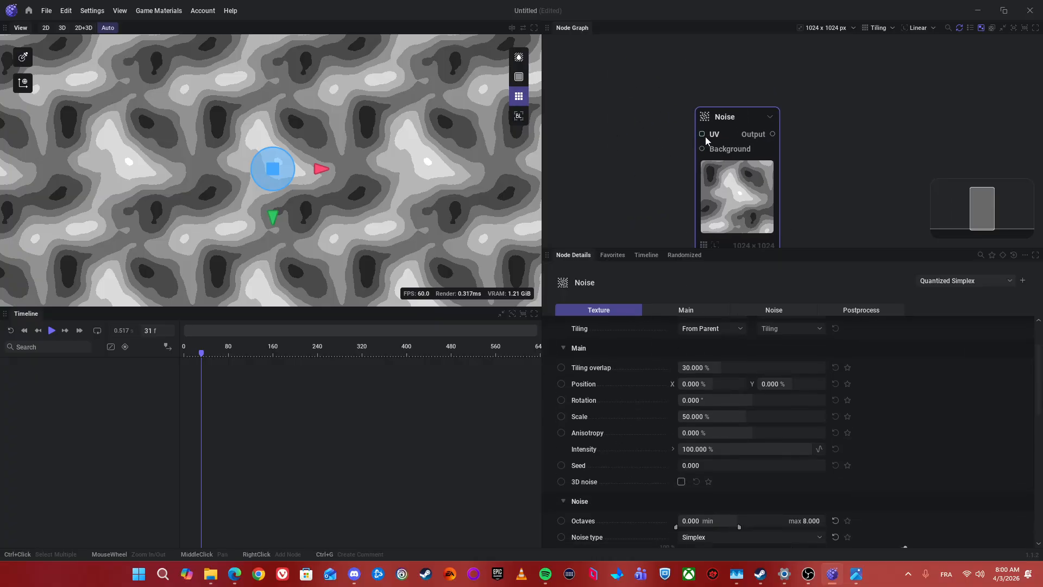
pyautogui.moveTo(705, 135); pyautogui.dragTo(603, 89)
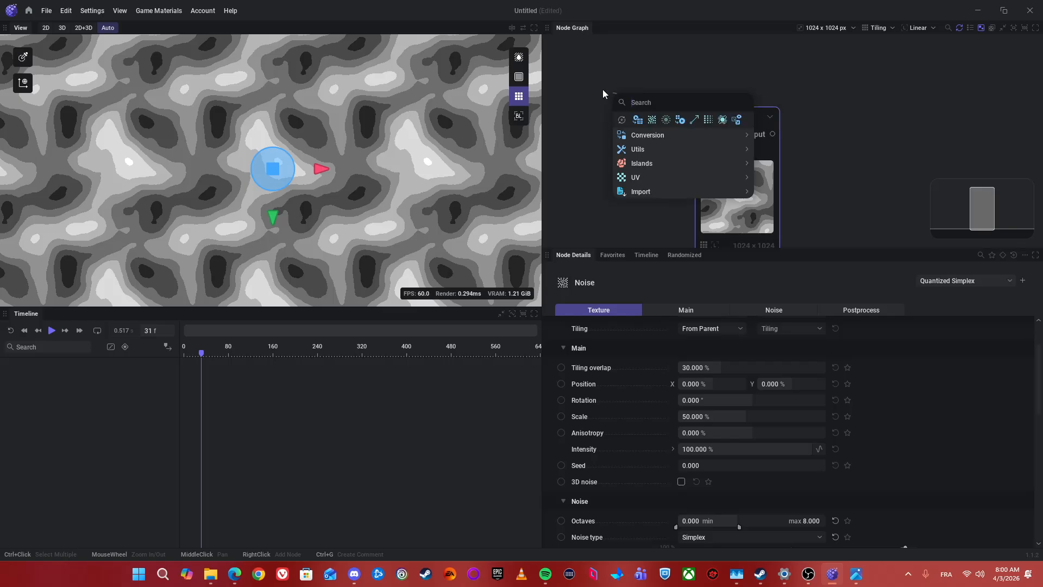
pyautogui.click(621, 62)
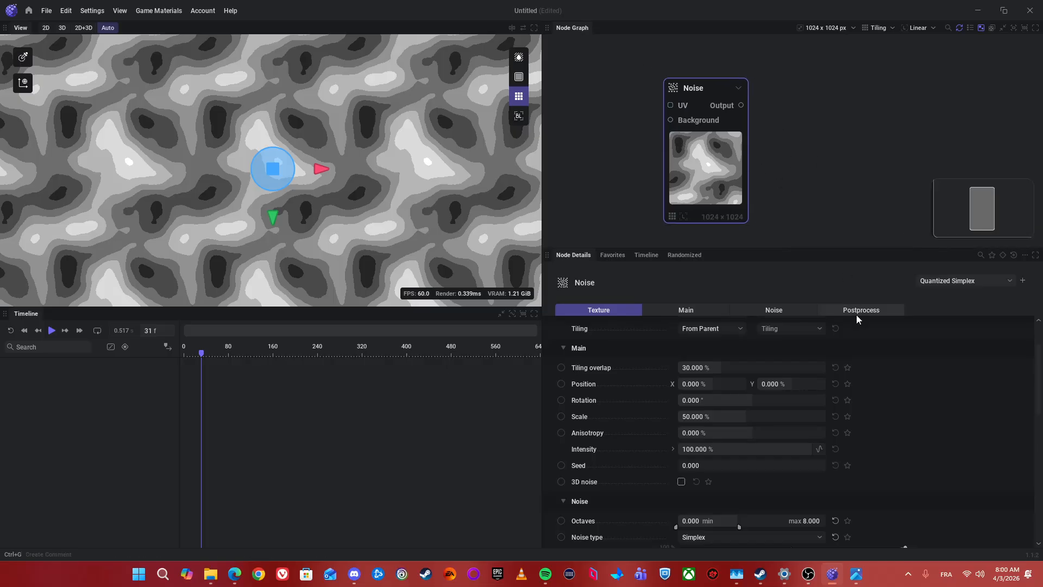
# Step: Apply the Clouds preset to the Noise node
pyautogui.scroll(2, 896, 326)
pyautogui.click(986, 281)
pyautogui.click(946, 308)
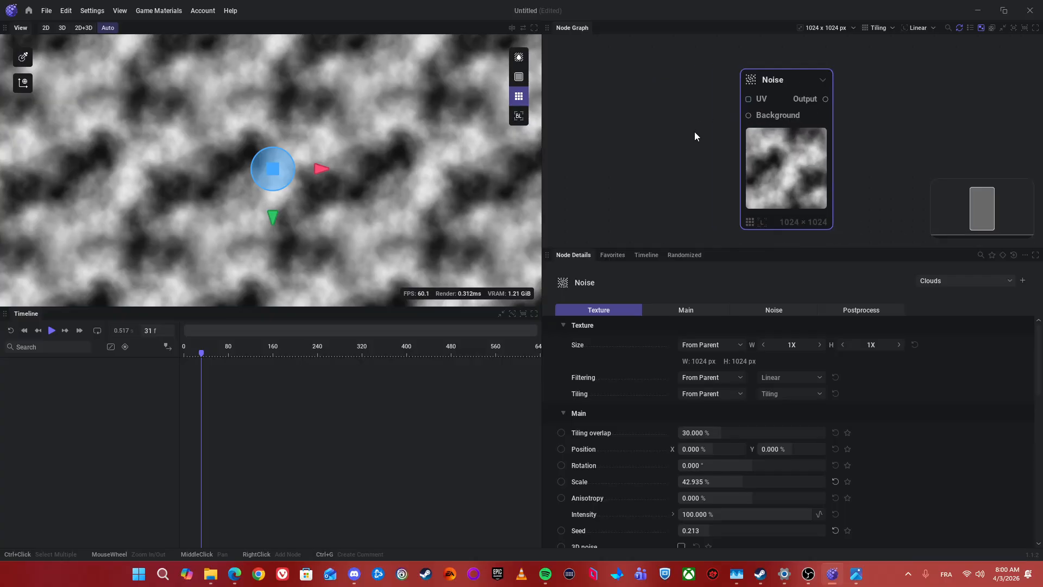
# Step: Add a UV Directional node connected to the Noise node's UV input
pyautogui.scroll(-2, 711, 136)
pyautogui.moveTo(768, 125); pyautogui.dragTo(660, 96)
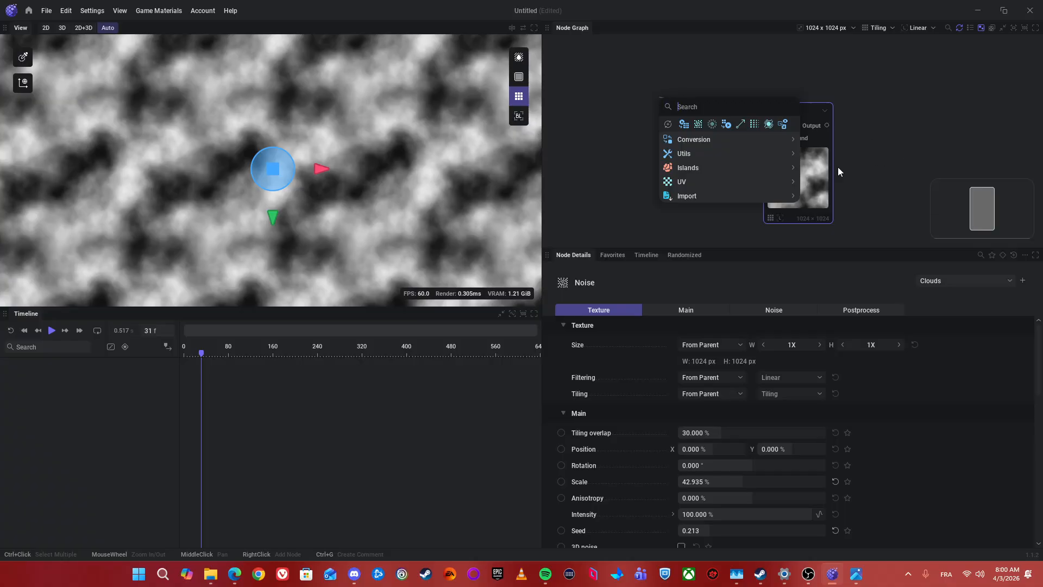
pyautogui.moveTo(708, 181)
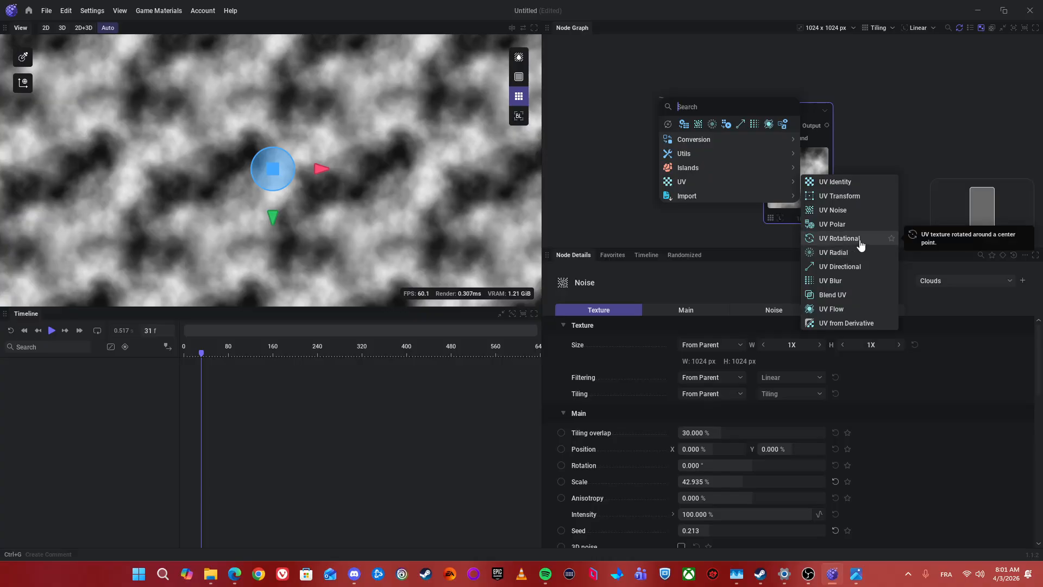
pyautogui.click(831, 266)
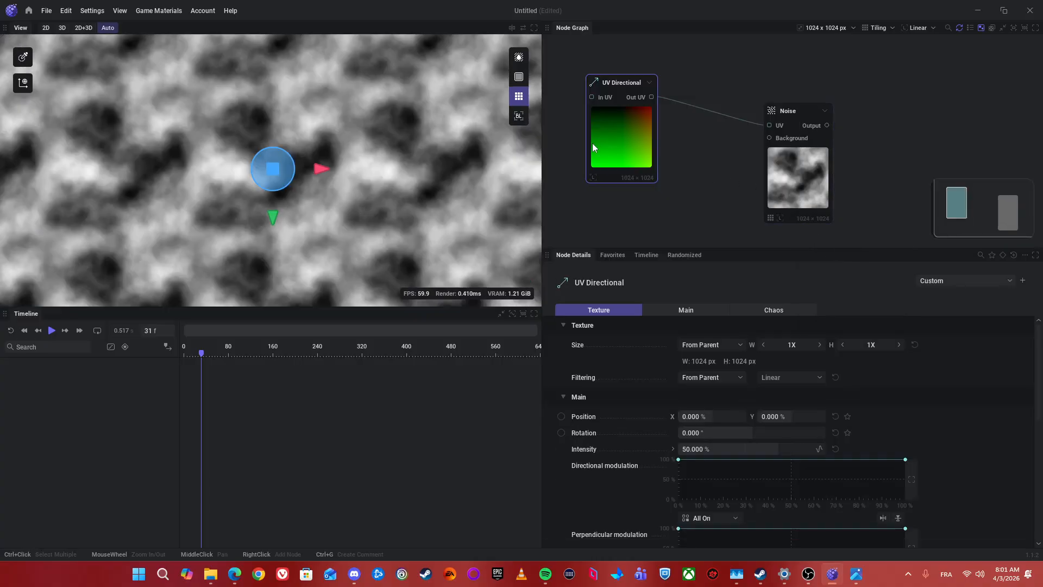
# Step: Set the UV Directional node's Chaos amplitude to 500%, Scale to 100%, Roughness to 73.6% and Position to 48.667%
pyautogui.scroll(-10, 586, 428)
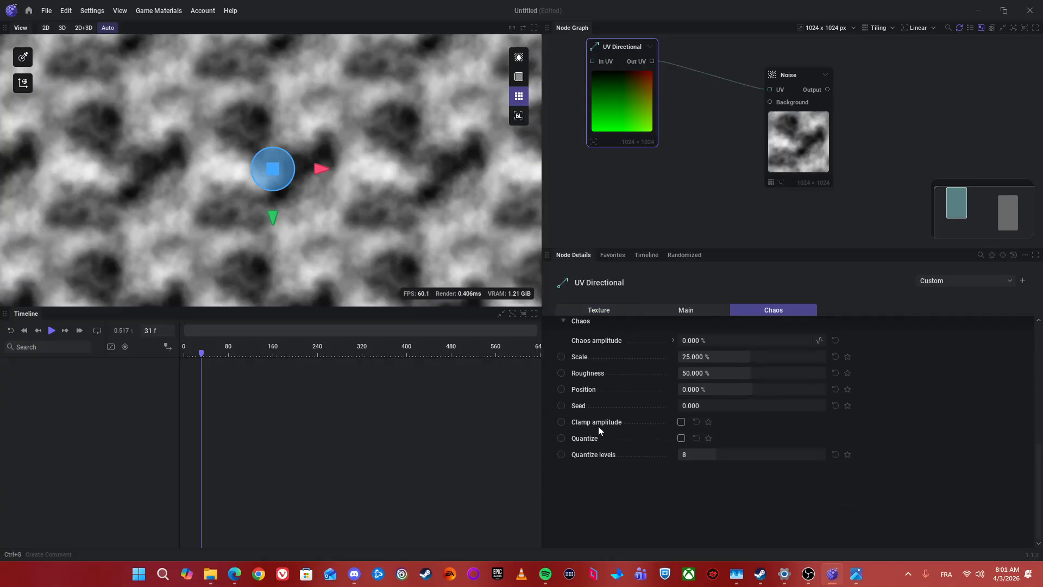
pyautogui.scroll(2, 688, 407)
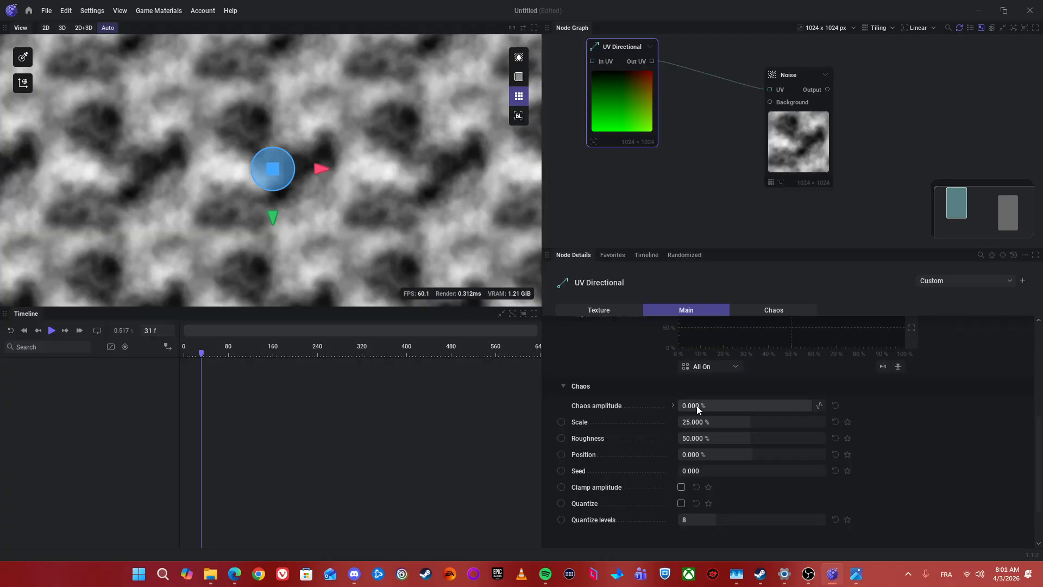
pyautogui.moveTo(696, 405); pyautogui.dragTo(812, 405)
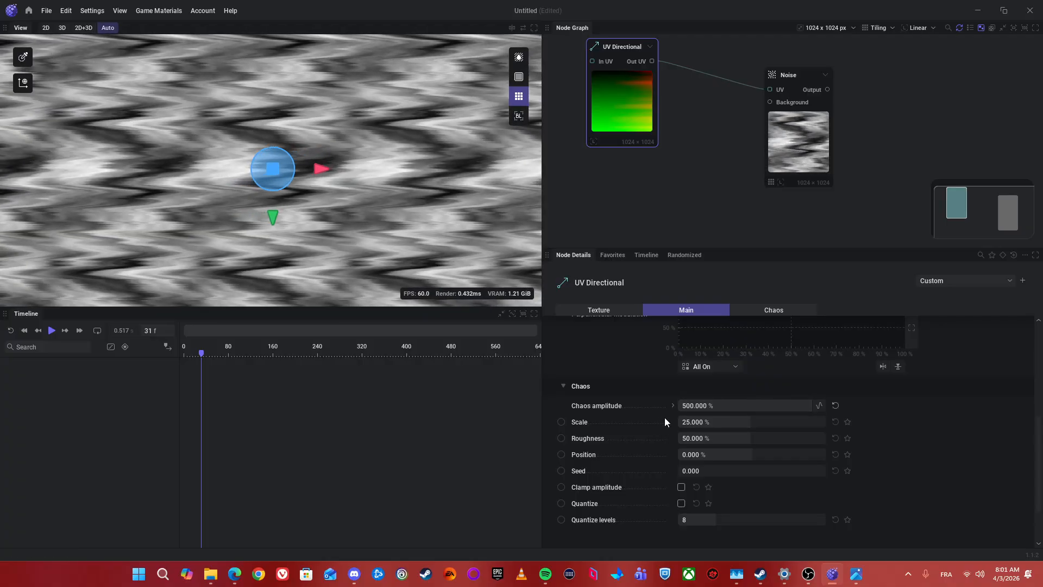
pyautogui.moveTo(691, 421); pyautogui.dragTo(825, 421)
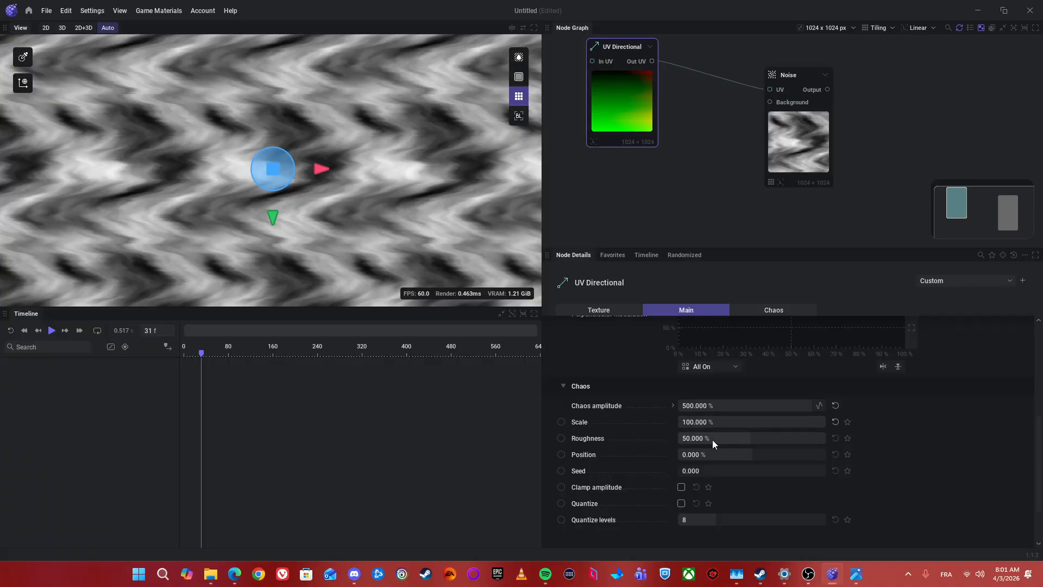
pyautogui.moveTo(712, 438); pyautogui.dragTo(788, 454)
# Step: Line up the UV Directional and Noise nodes side by side in the graph
pyautogui.moveTo(810, 116); pyautogui.dragTo(739, 138)
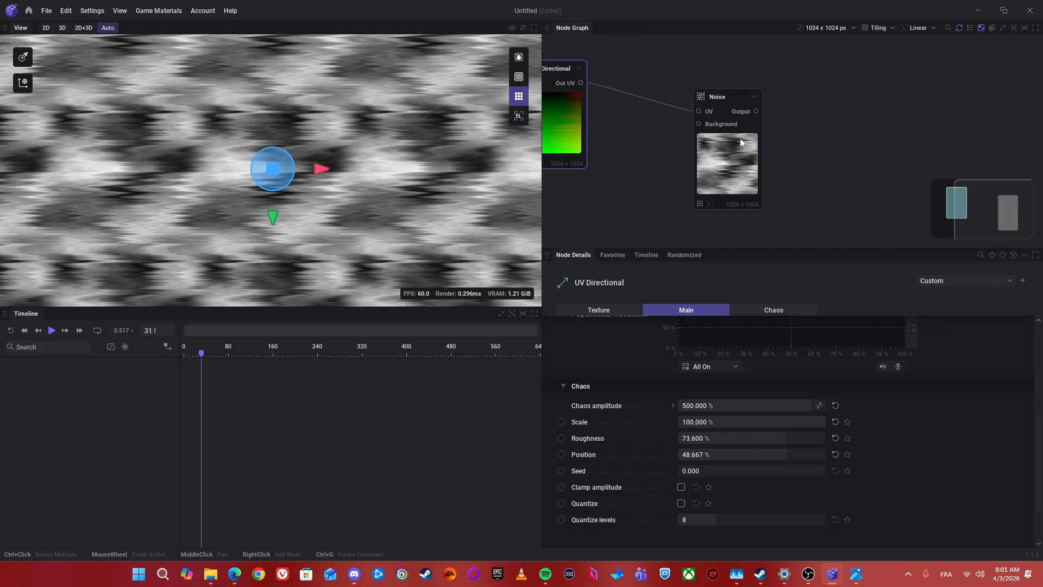
pyautogui.scroll(2, 734, 144)
pyautogui.moveTo(808, 150); pyautogui.dragTo(731, 151)
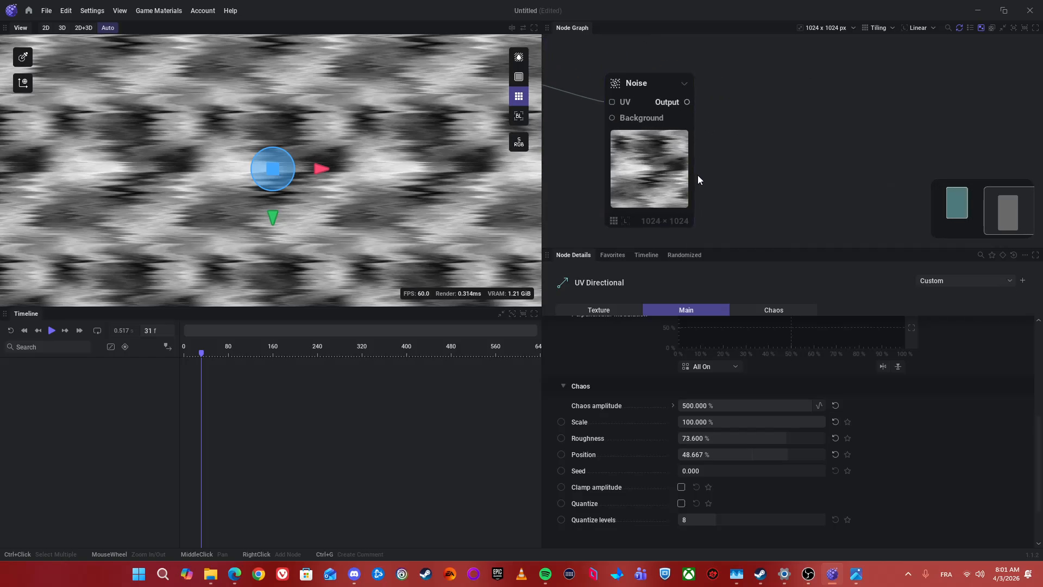
pyautogui.scroll(-3, 896, 157)
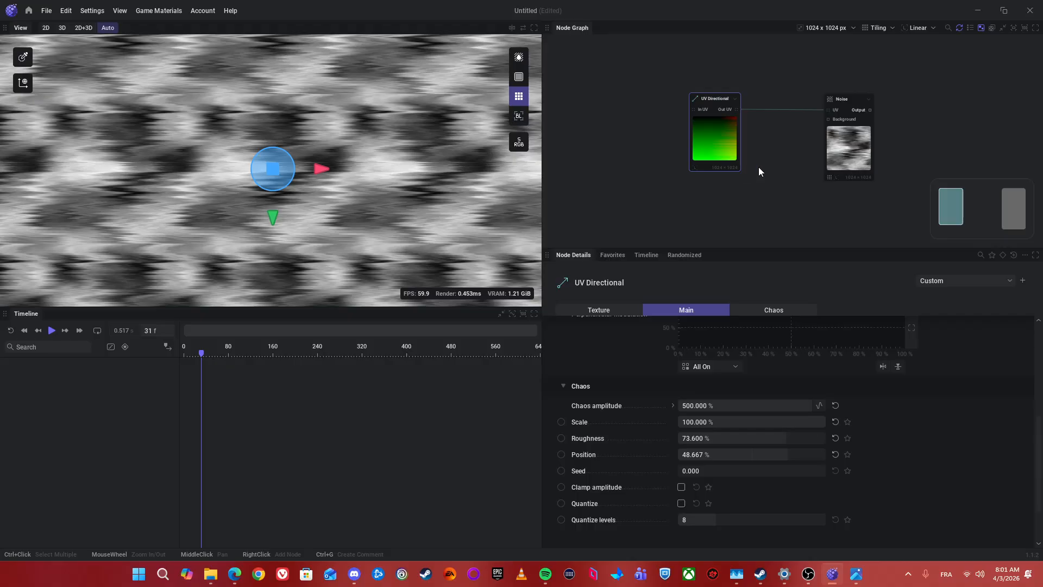
# Step: Undo the last UV Directional changes and delete the UV Directional node from the graph
pyautogui.hotkey('ctrl', 'z')
pyautogui.hotkey('ctrl', 'z')
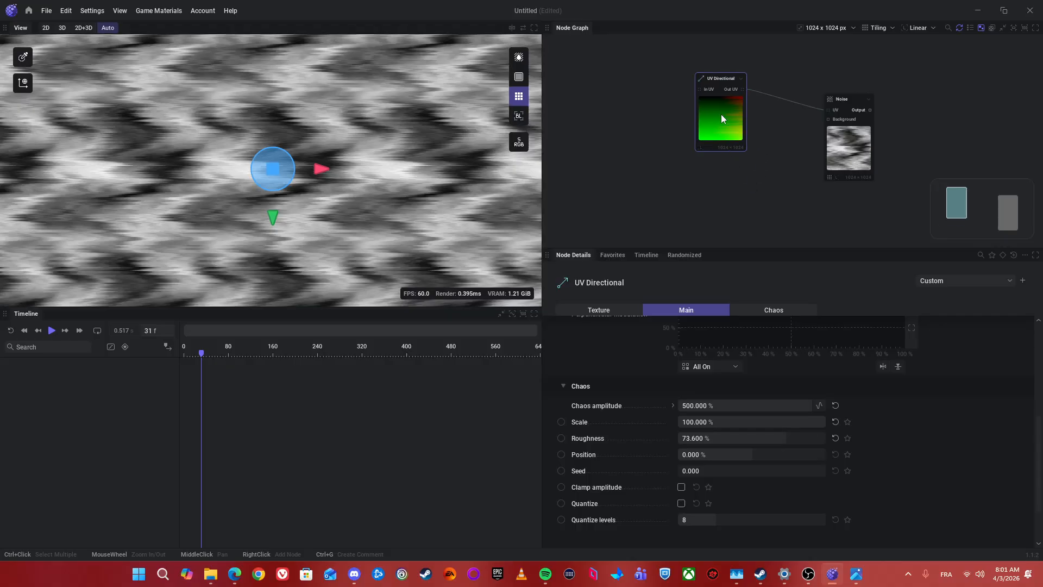
pyautogui.press('Delete')
# Step: Add a UV Noise node connected to the Noise node's UV input
pyautogui.scroll(3, 742, 112)
pyautogui.rightClick(742, 102)
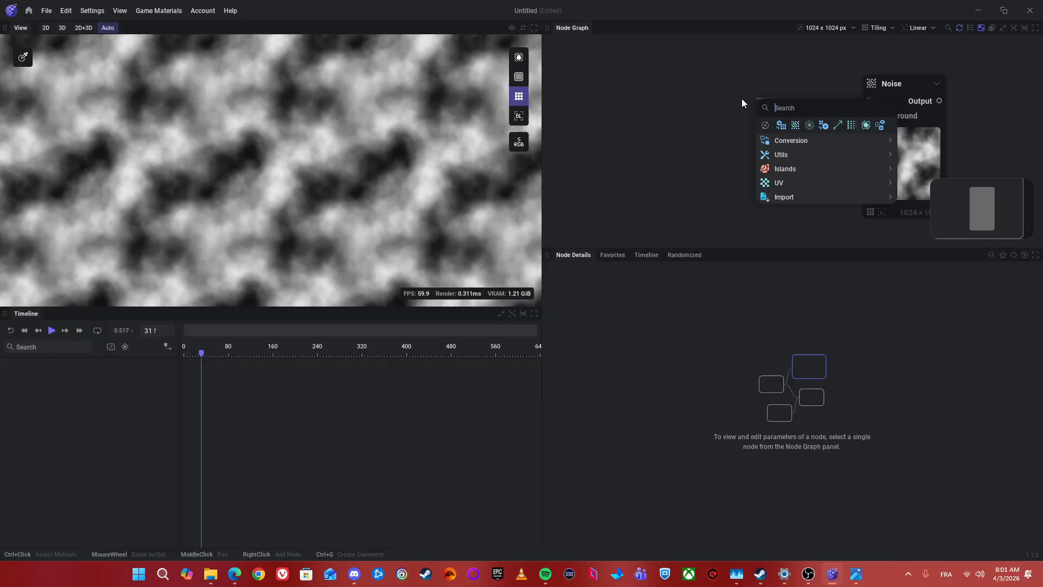
pyautogui.write('noise')
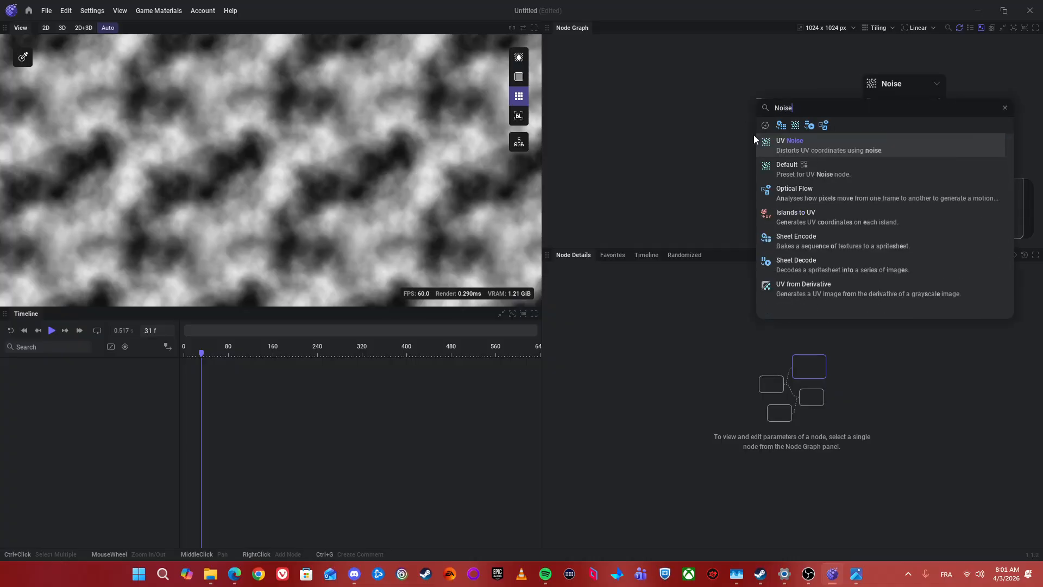
pyautogui.press('Return')
pyautogui.moveTo(720, 176); pyautogui.dragTo(668, 132)
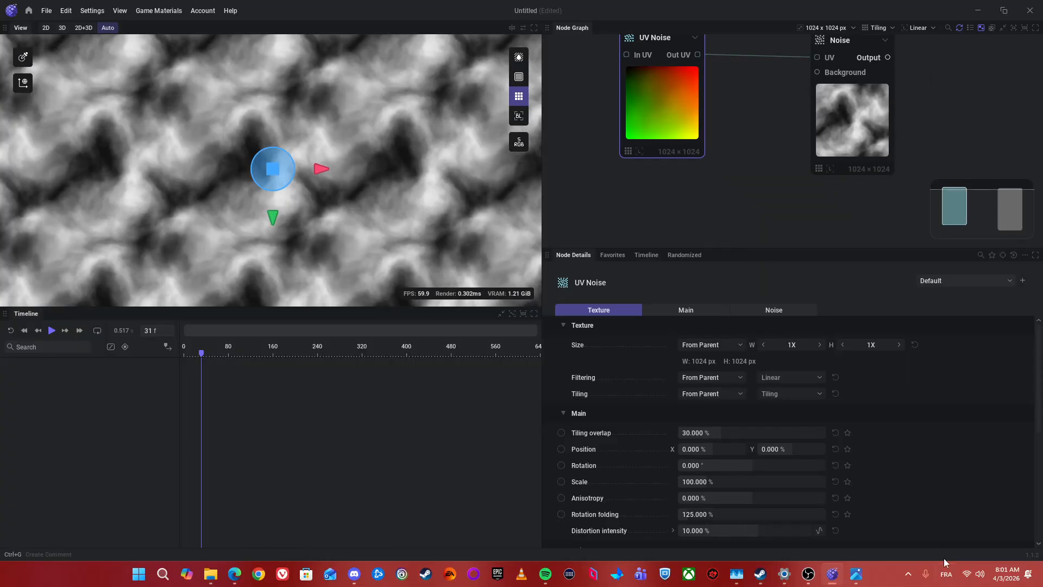
# Step: Set the UV Noise node's Roughness to 45.25%, Scale to 318.697%, Rotation to 180° and Rotation folding to 287.667%
pyautogui.moveTo(732, 144); pyautogui.dragTo(626, 128)
pyautogui.scroll(-6, 759, 454)
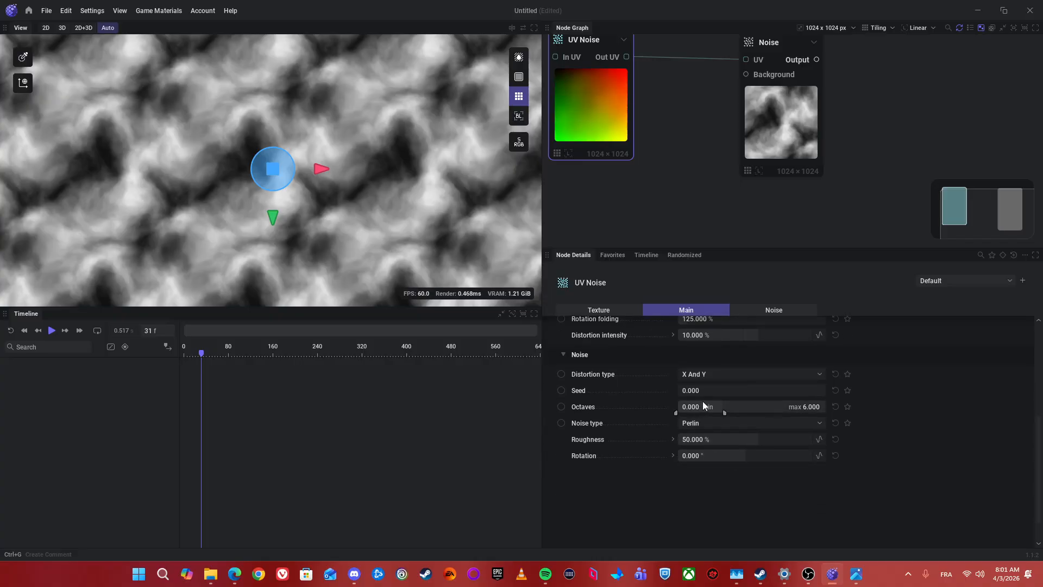
pyautogui.moveTo(727, 437)
pyautogui.mouseDown()
pyautogui.moveTo(772, 438)
pyautogui.moveTo(711, 441)
pyautogui.mouseUp()
pyautogui.scroll(3, 651, 474)
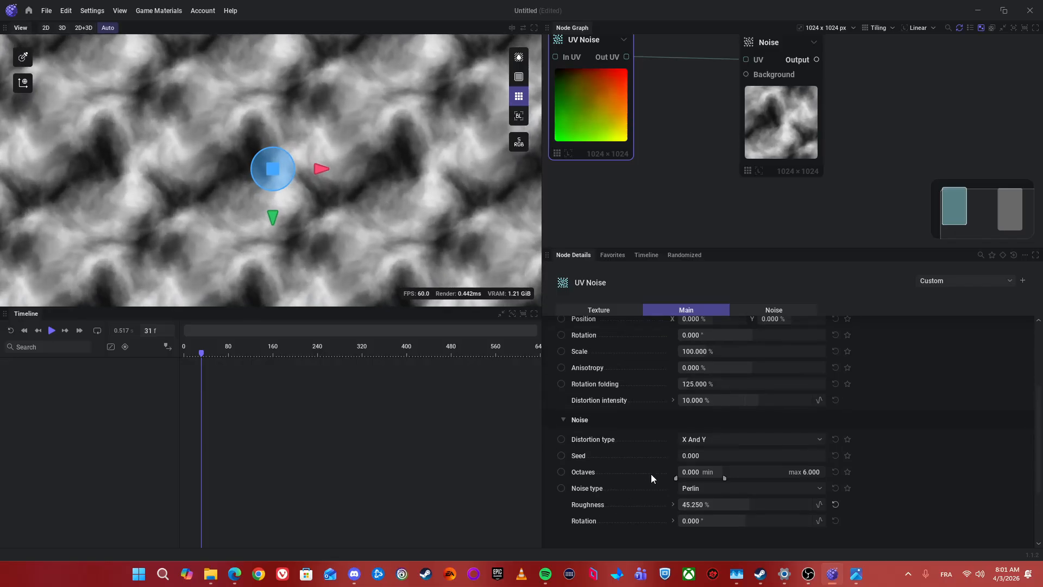
pyautogui.scroll(1, 636, 462)
pyautogui.moveTo(733, 393); pyautogui.dragTo(799, 393)
pyautogui.moveTo(698, 381); pyautogui.dragTo(756, 380)
pyautogui.moveTo(706, 427)
pyautogui.mouseDown()
pyautogui.moveTo(755, 427)
pyautogui.moveTo(713, 426)
pyautogui.mouseUp()
# Step: Connect a Levels node to the Noise output and pull the middle of its Main remap curve down close to 0%
pyautogui.moveTo(864, 116); pyautogui.dragTo(807, 171)
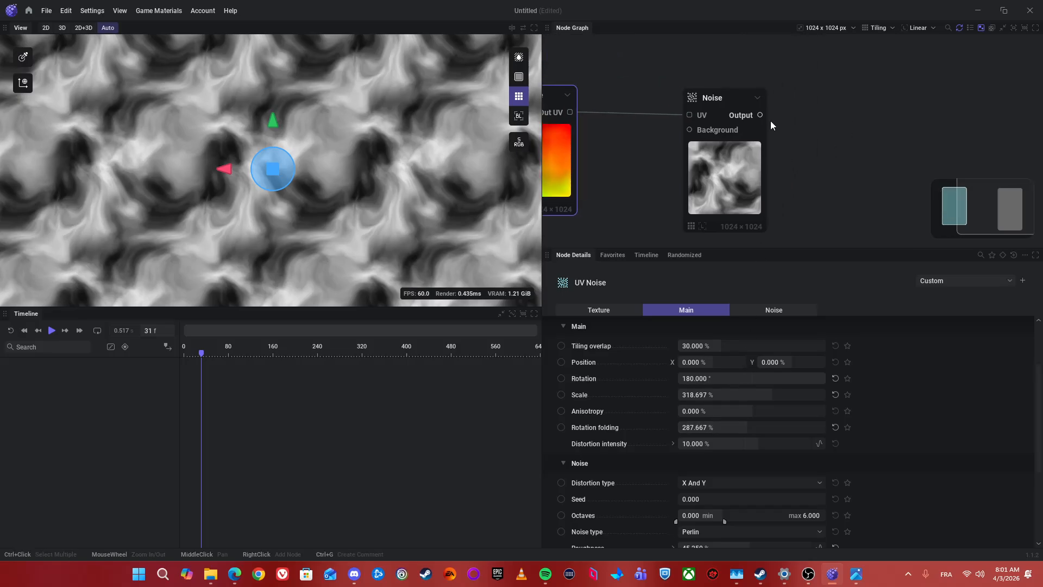
pyautogui.moveTo(760, 115); pyautogui.dragTo(810, 122)
pyautogui.write('leve')
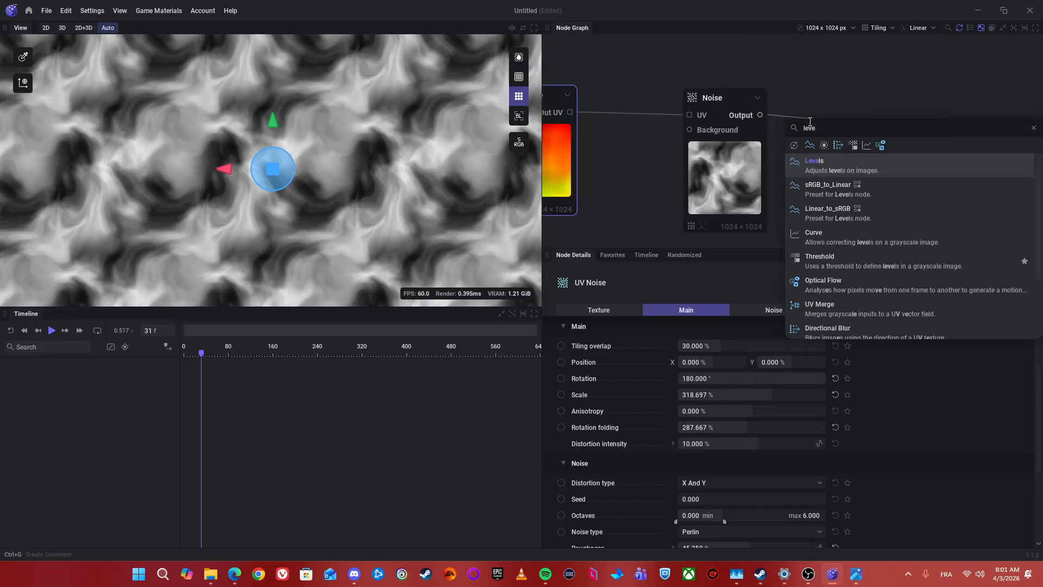
pyautogui.press('Return')
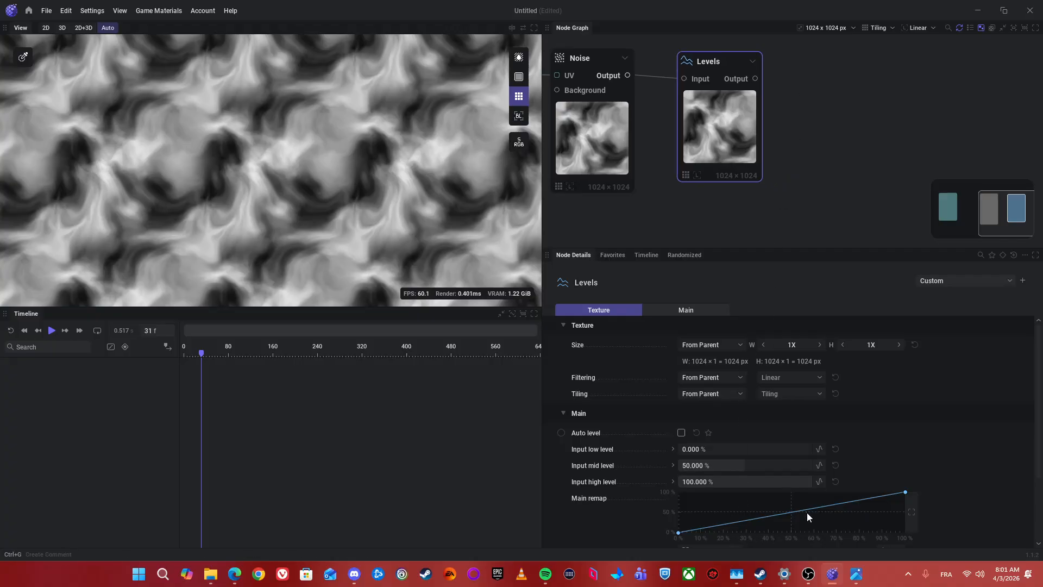
pyautogui.moveTo(807, 513); pyautogui.dragTo(797, 533)
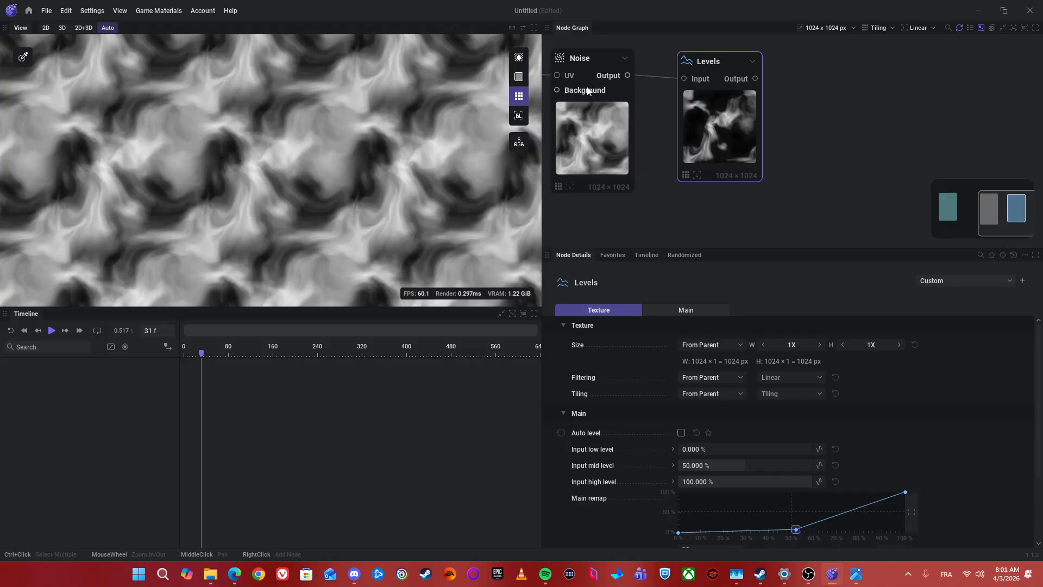
# Step: Preview the Levels output and examine how the darkened texture tiles at different zoom levels
pyautogui.click(731, 131)
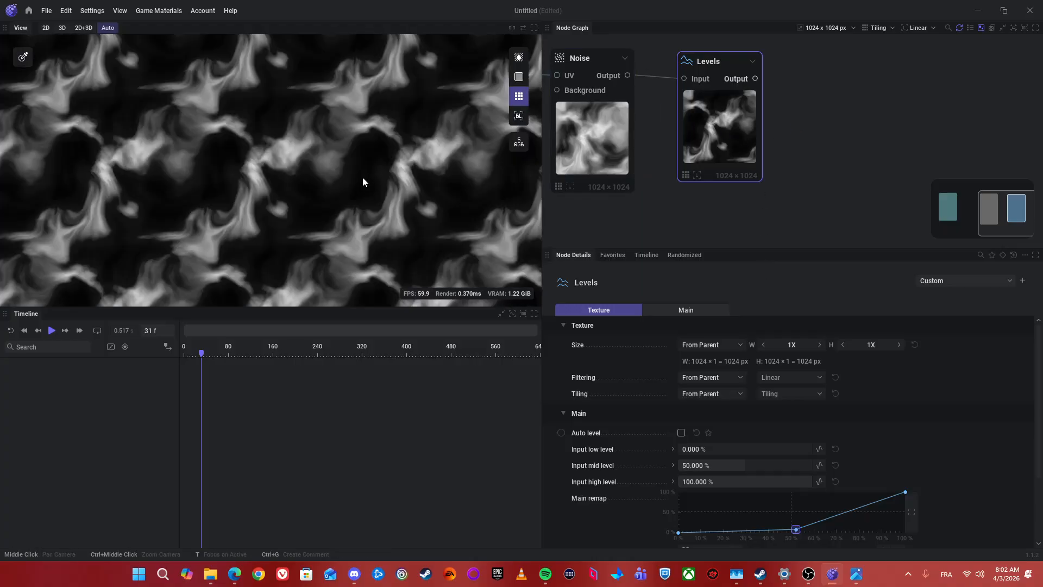
pyautogui.scroll(-7, 374, 216)
pyautogui.scroll(5, 391, 147)
pyautogui.scroll(-3, 400, 165)
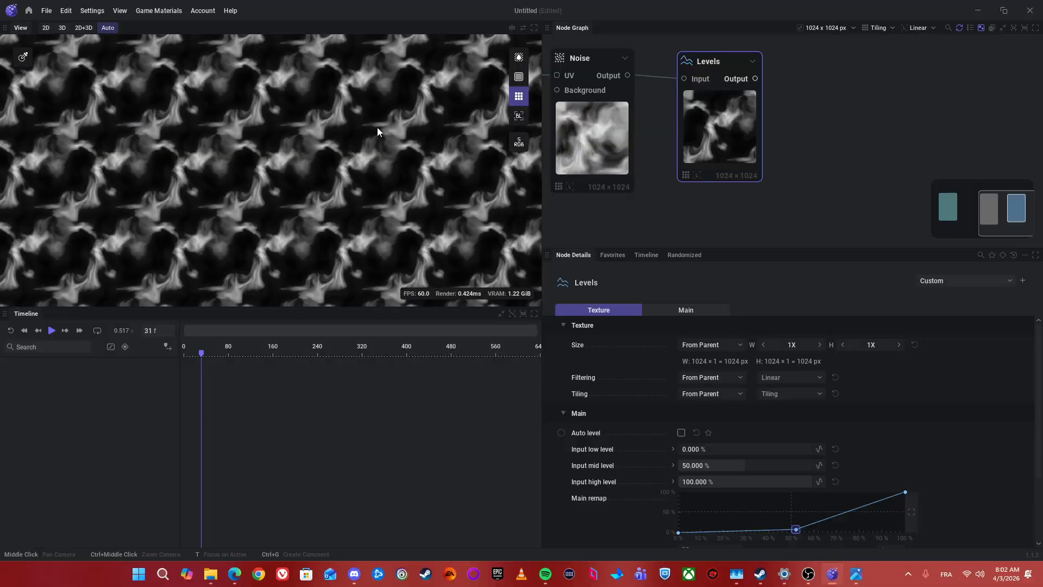
pyautogui.scroll(3, 348, 122)
# Step: Move the Noise node up between the UV Noise and Levels nodes in the graph
pyautogui.moveTo(730, 134); pyautogui.dragTo(853, 125)
pyautogui.moveTo(859, 173); pyautogui.dragTo(797, 181)
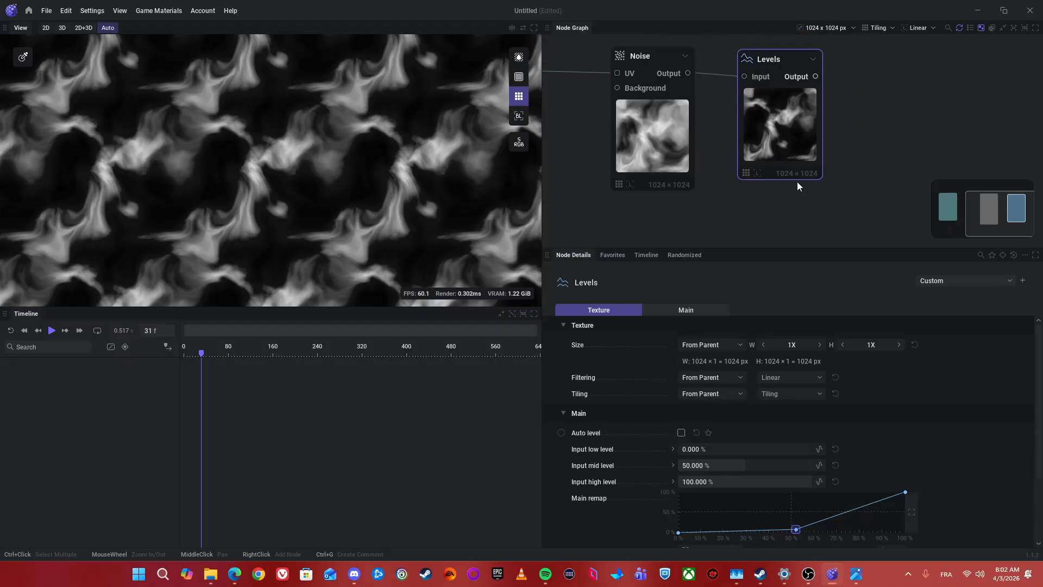
pyautogui.moveTo(702, 188); pyautogui.dragTo(780, 176)
pyautogui.moveTo(742, 131); pyautogui.dragTo(713, 144)
pyautogui.moveTo(872, 138); pyautogui.dragTo(780, 127)
pyautogui.scroll(-3, 868, 157)
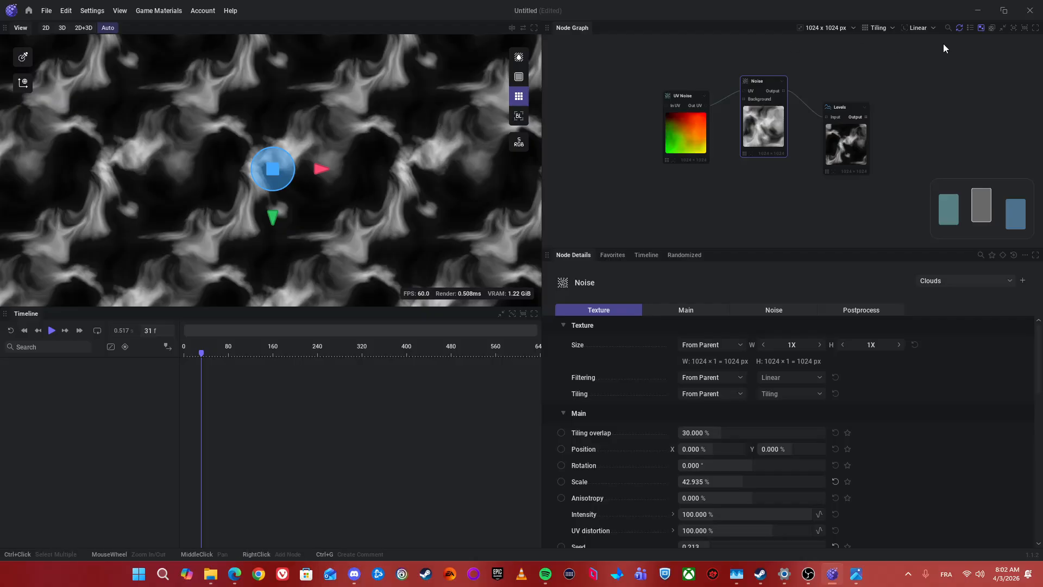
pyautogui.click(849, 162)
pyautogui.moveTo(886, 142); pyautogui.dragTo(799, 104)
pyautogui.write('Export')
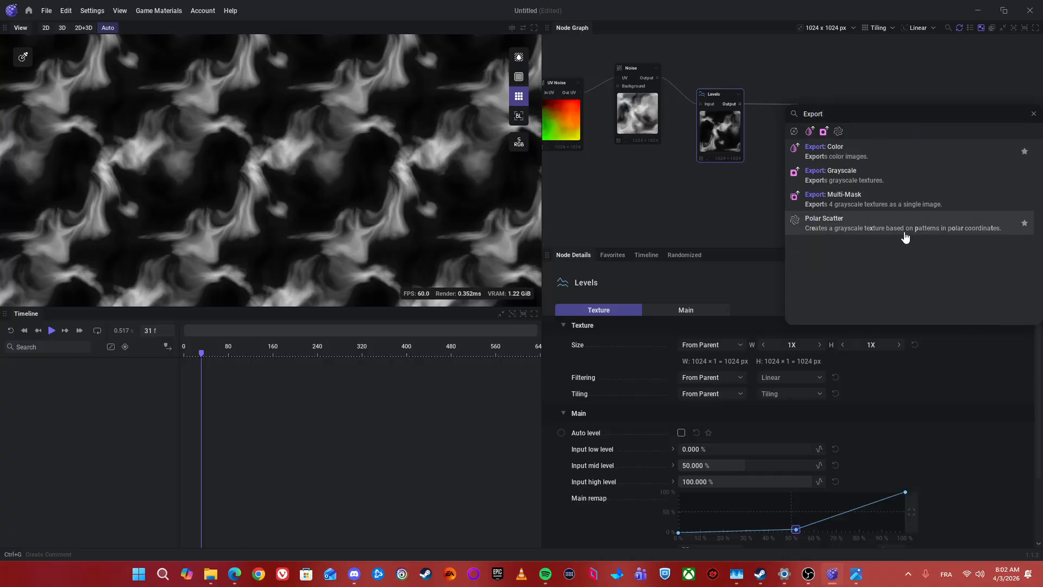
pyautogui.click(882, 79)
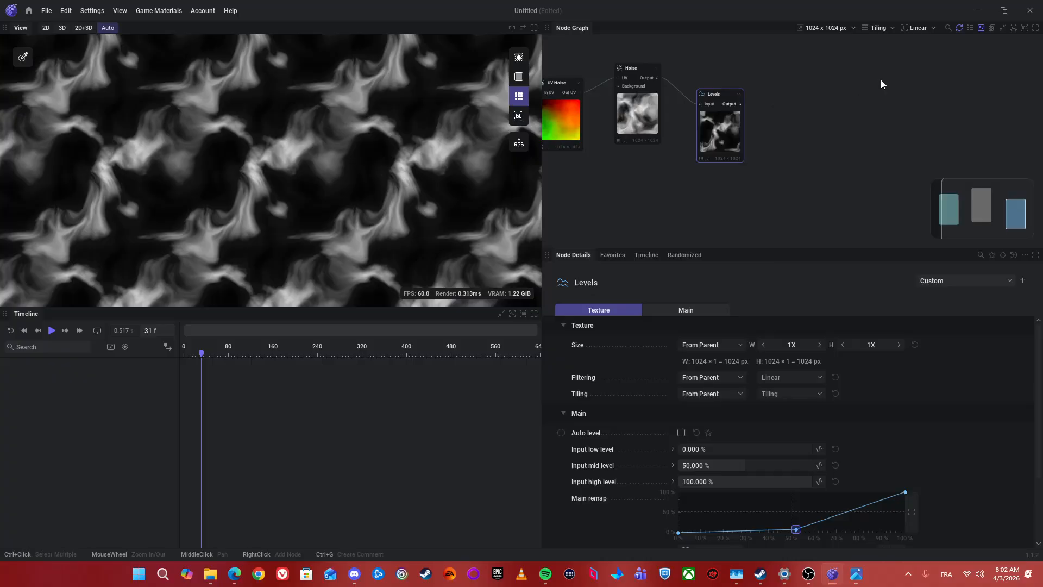
# Step: Line the Noise node up with its neighbouring nodes and delete the Levels node
pyautogui.scroll(-2, 820, 174)
pyautogui.moveTo(787, 175); pyautogui.dragTo(704, 154)
pyautogui.click(659, 120)
pyautogui.moveTo(659, 121); pyautogui.dragTo(662, 128)
pyautogui.click(720, 125)
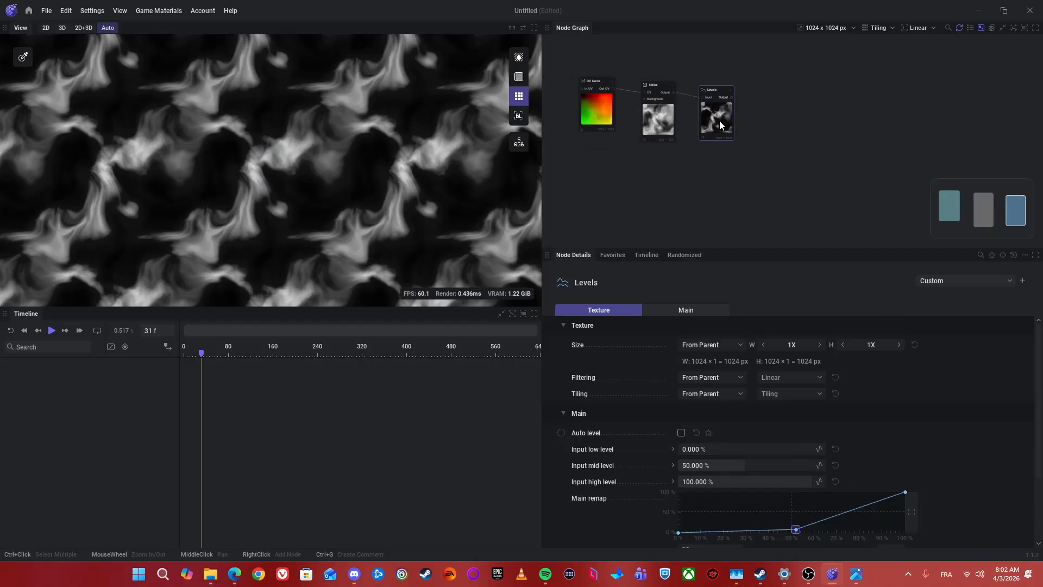
pyautogui.press('Delete')
# Step: Reposition the UV Noise and Noise nodes so that the Noise node sits higher than the UV Noise node
pyautogui.scroll(2, 680, 122)
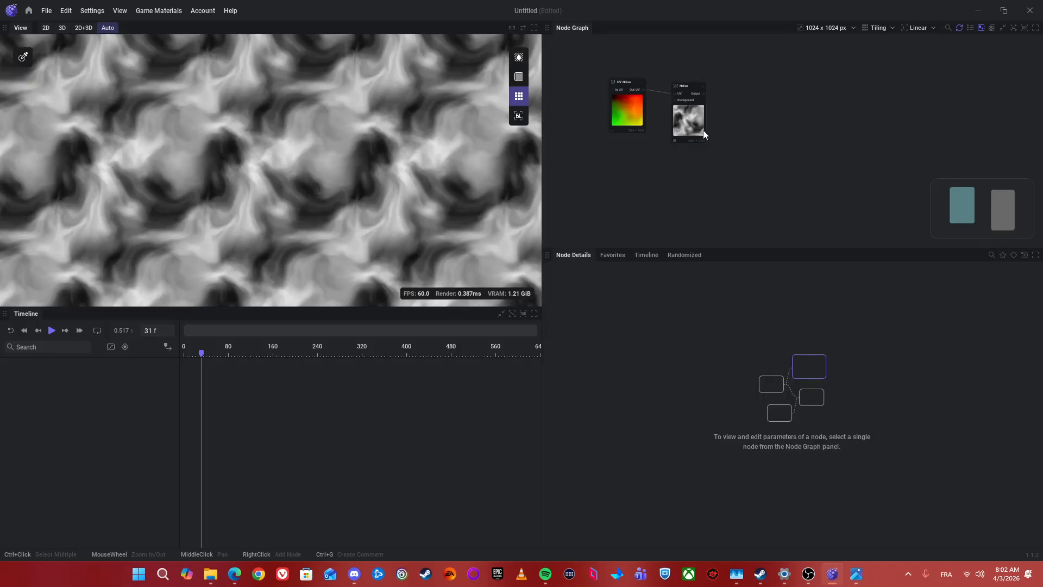
pyautogui.moveTo(782, 126); pyautogui.dragTo(775, 136)
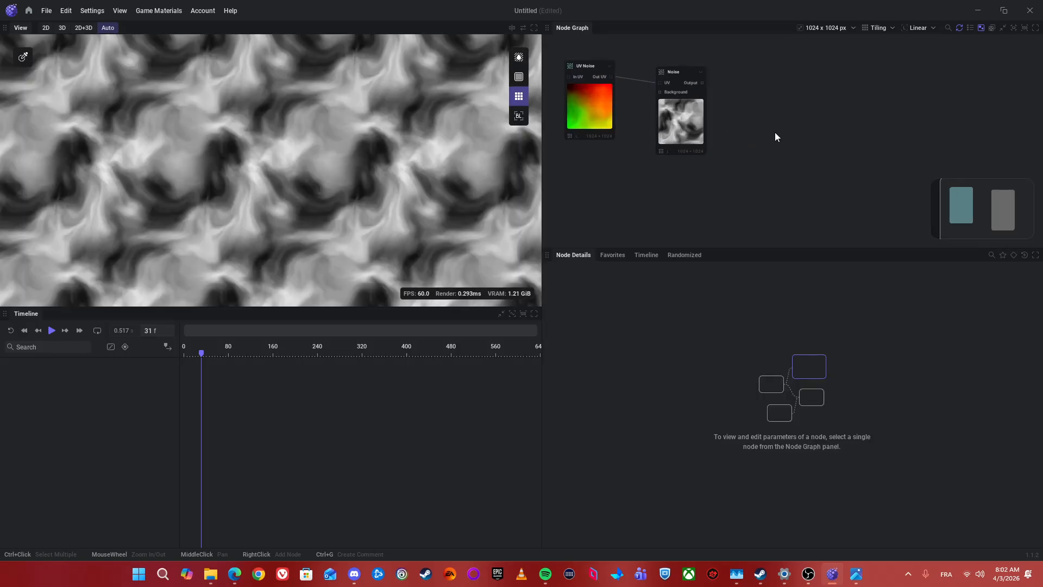
pyautogui.moveTo(728, 151); pyautogui.dragTo(761, 182)
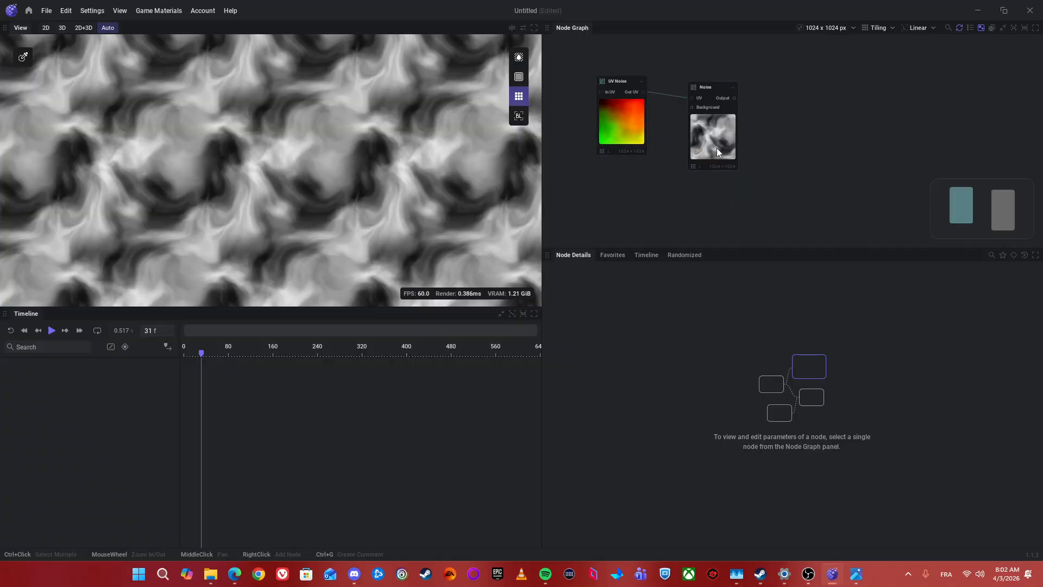
pyautogui.moveTo(822, 161); pyautogui.dragTo(797, 142)
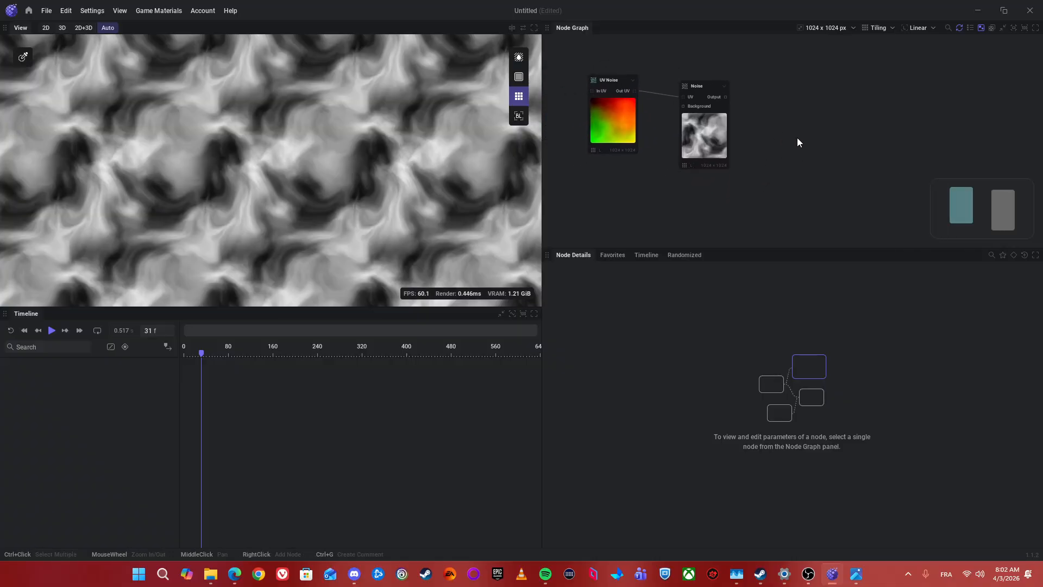
pyautogui.click(625, 128)
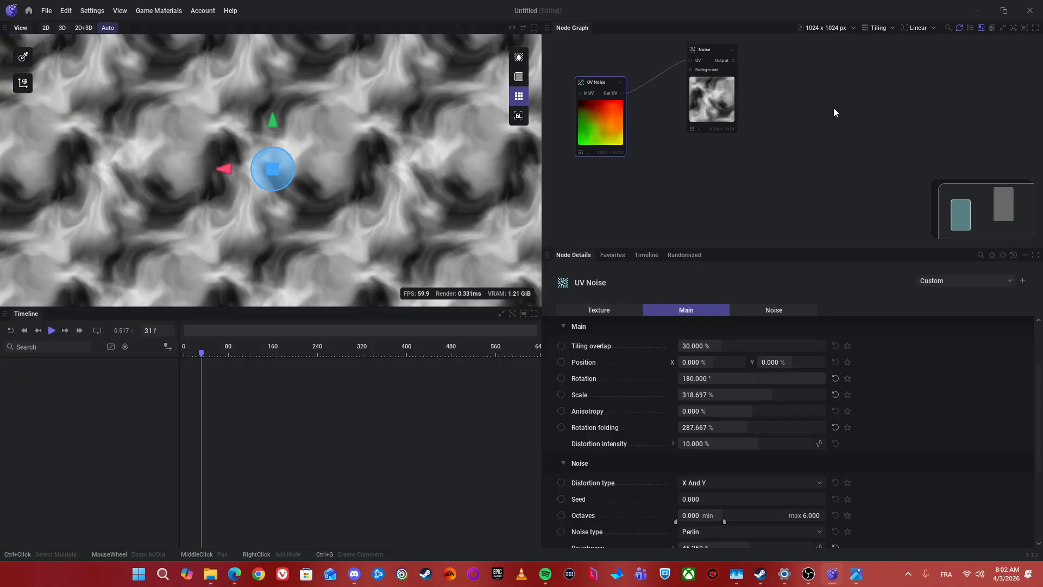
pyautogui.click(733, 121)
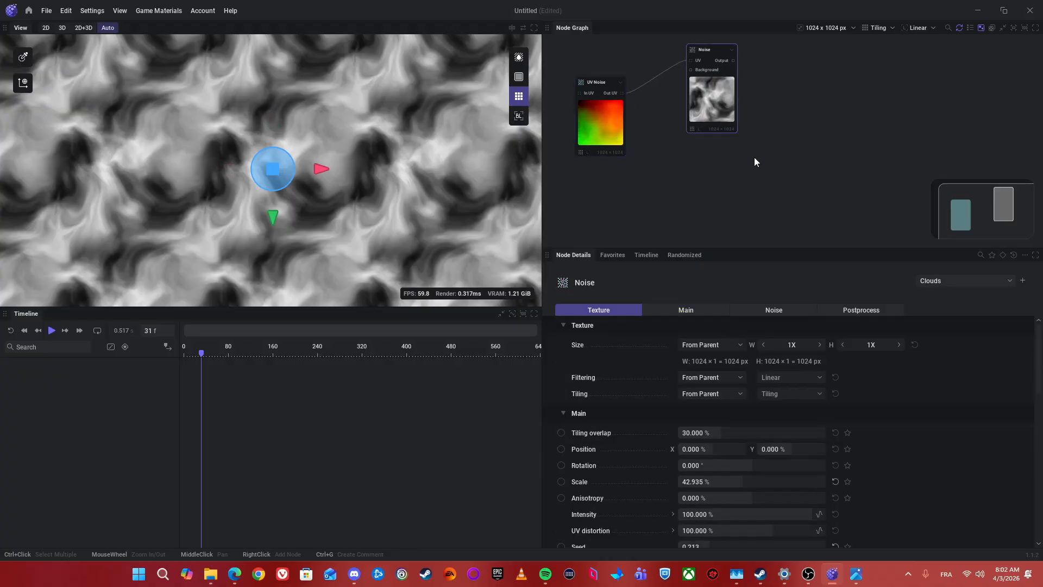
# Step: Add a Fractal node below the Noise node and apply the Strings preset to it
pyautogui.click(701, 191)
pyautogui.rightClick(712, 184)
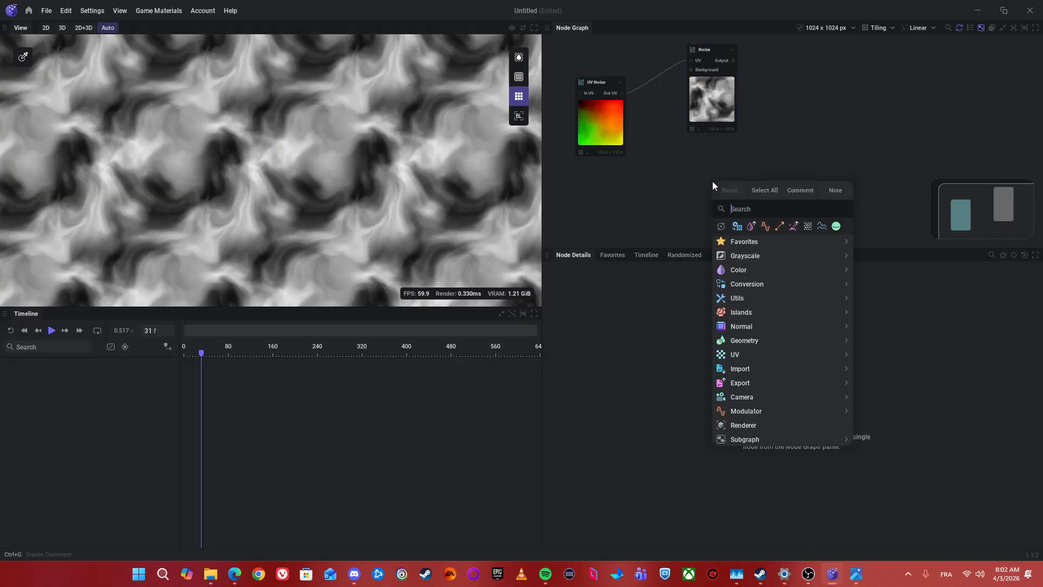
pyautogui.write('Fr')
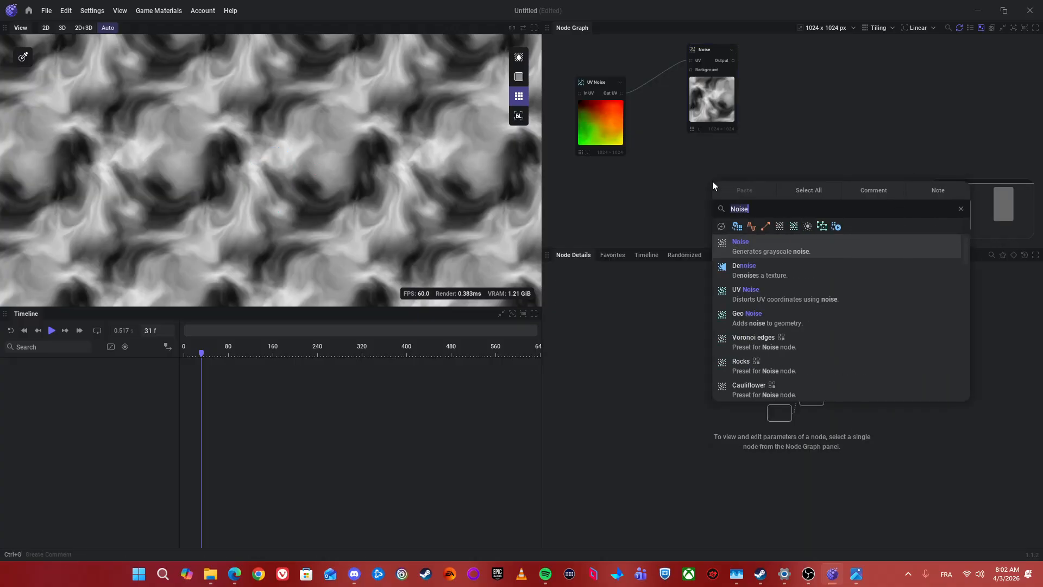
pyautogui.write('act')
pyautogui.press('Return')
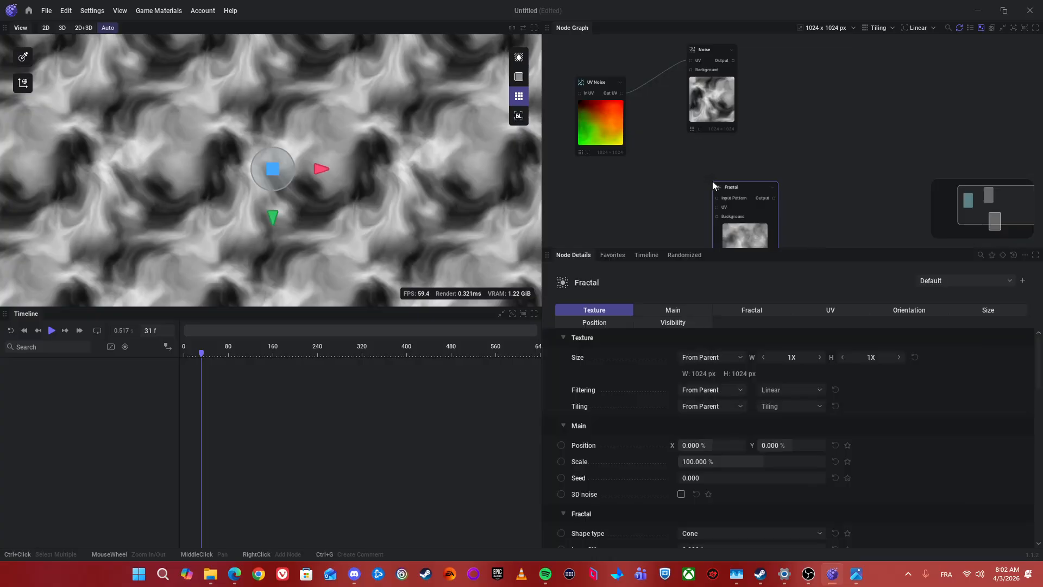
pyautogui.click(959, 281)
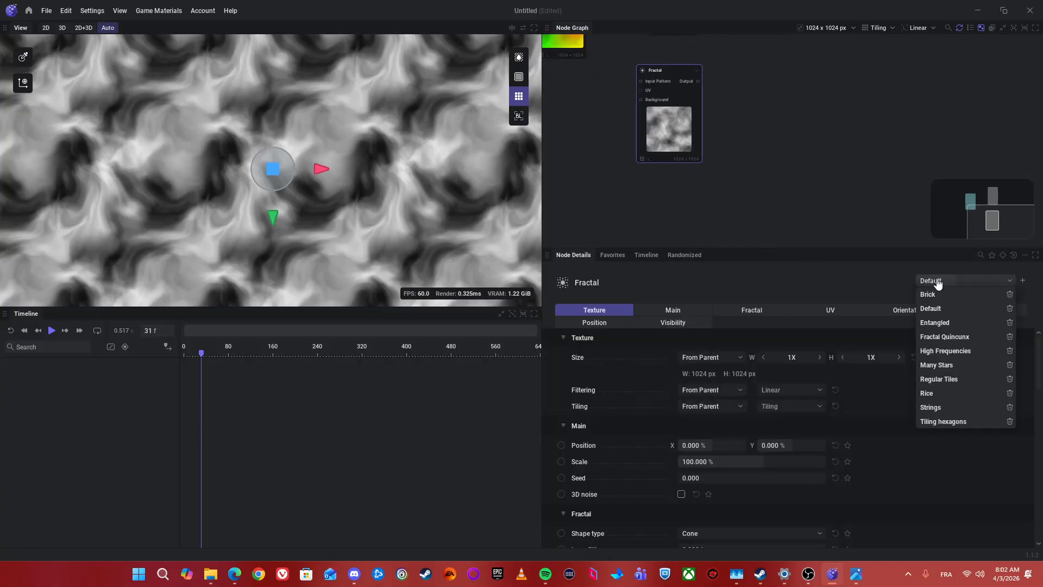
pyautogui.click(959, 407)
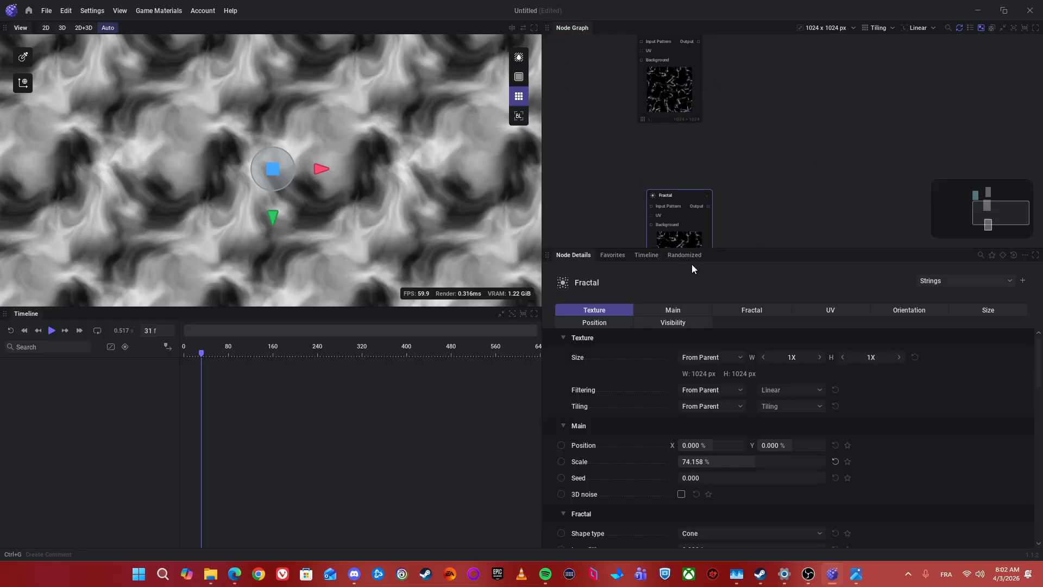
# Step: Duplicate the Fractal node with the Rice preset on the copy and stack both Fractal nodes below the Noise node
pyautogui.click(972, 280)
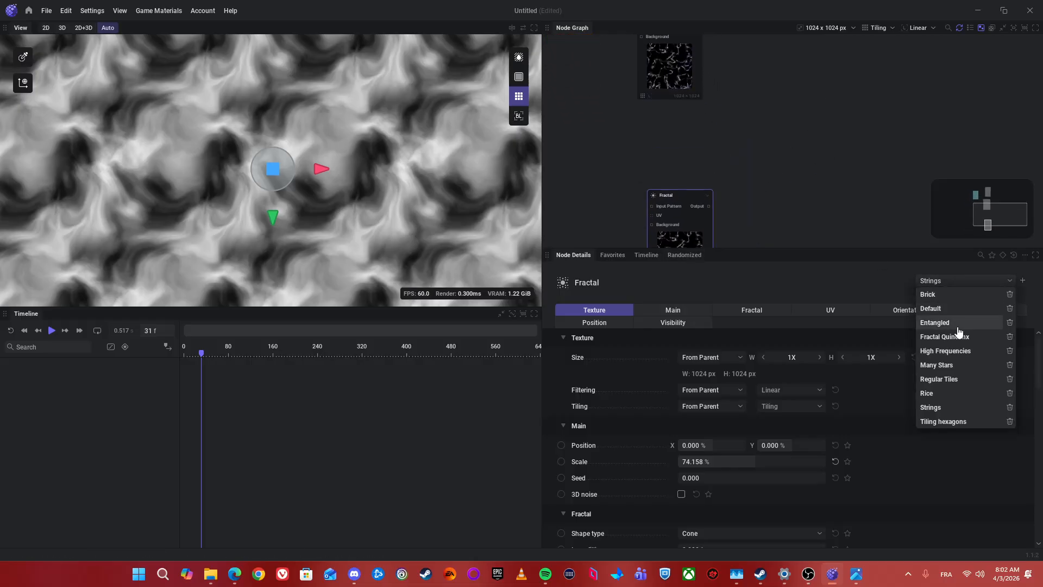
pyautogui.click(939, 399)
pyautogui.scroll(-2, 798, 185)
pyautogui.moveTo(765, 249); pyautogui.dragTo(765, 325)
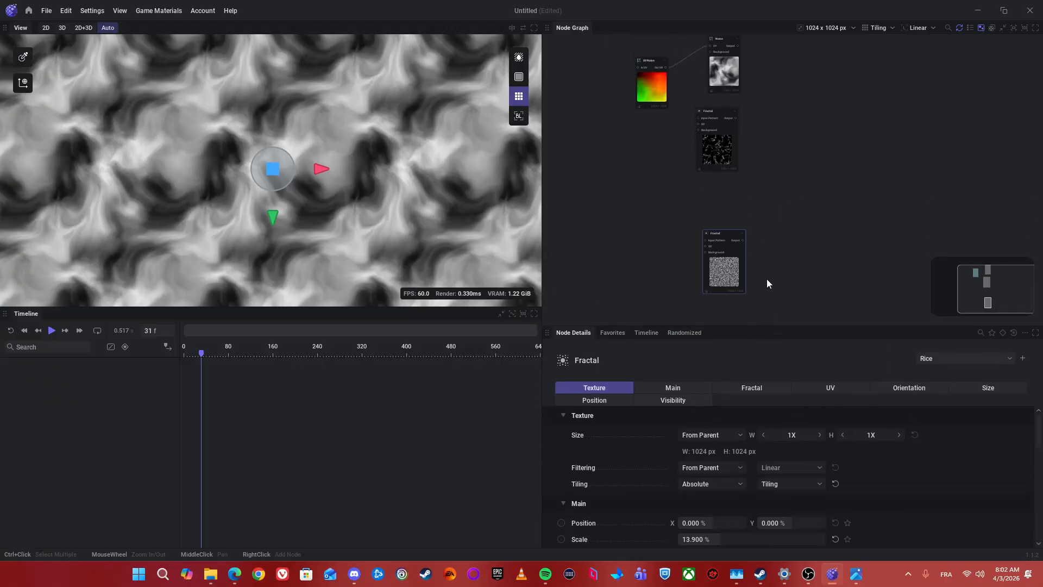
pyautogui.click(724, 165)
pyautogui.scroll(2, 791, 145)
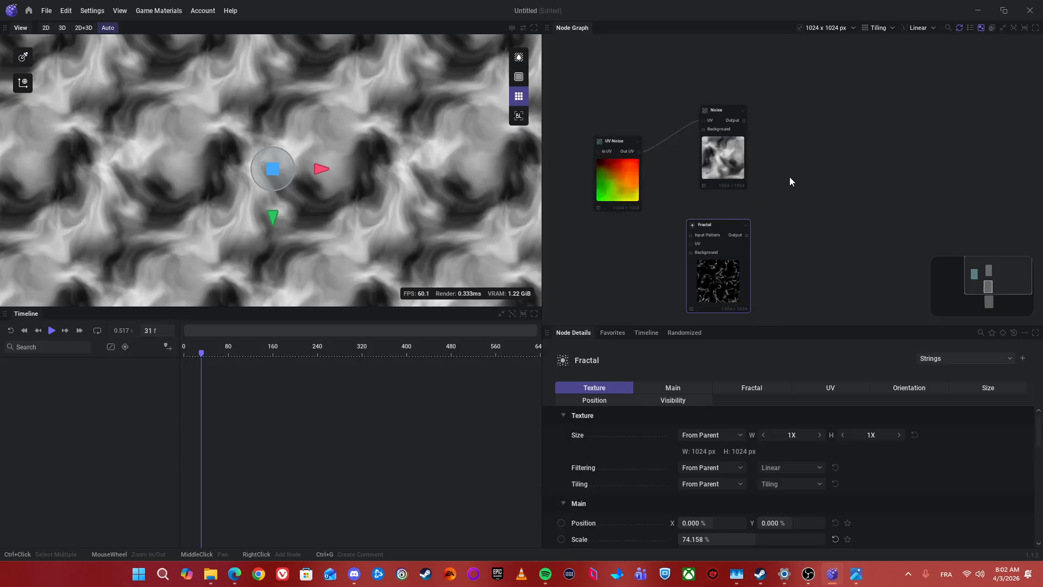
# Step: Add an RGBA Merge node with the Noise output connected to its Red input
pyautogui.rightClick(767, 109)
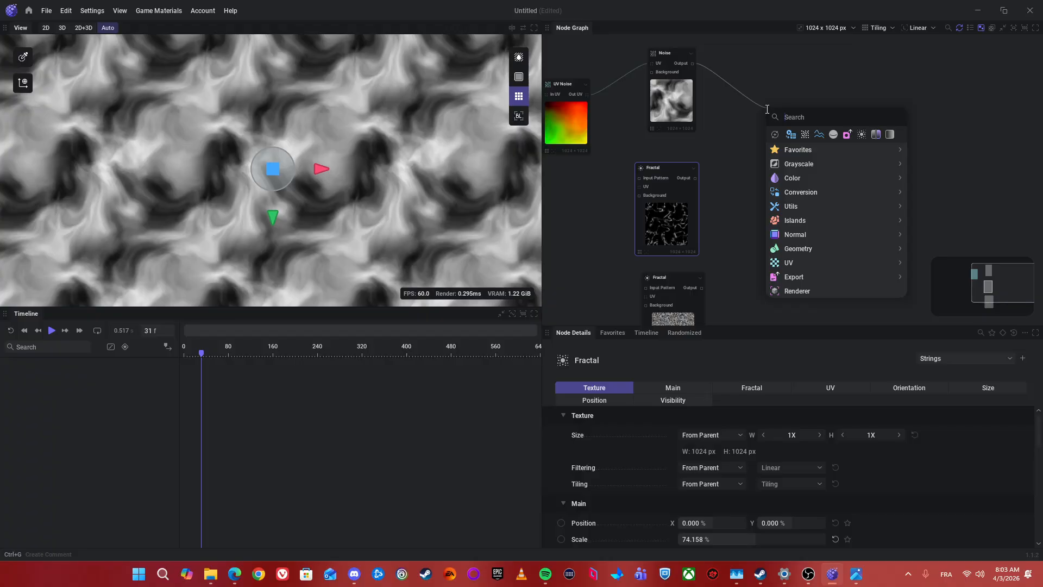
pyautogui.write('Merg')
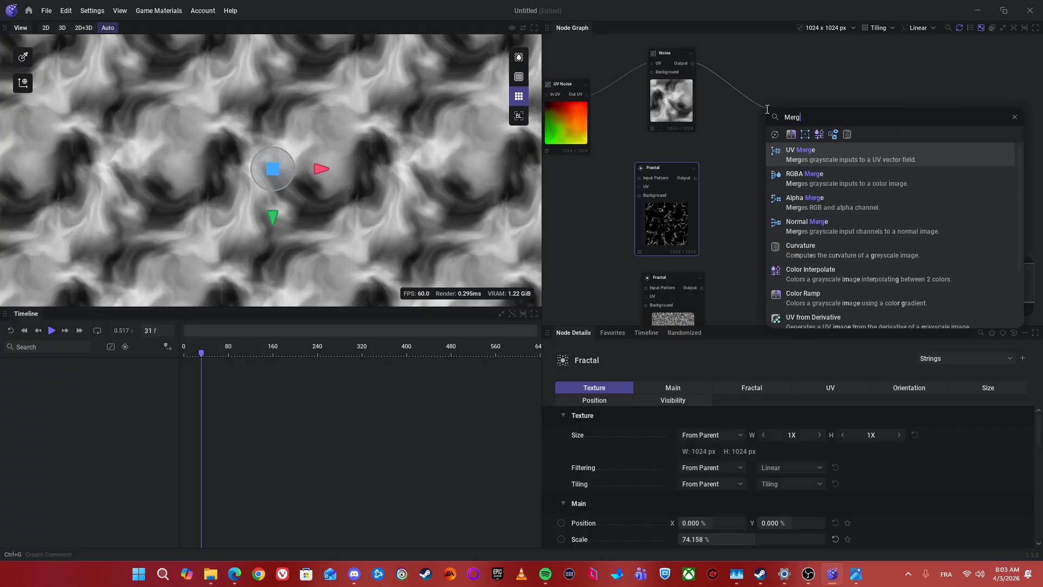
pyautogui.click(818, 179)
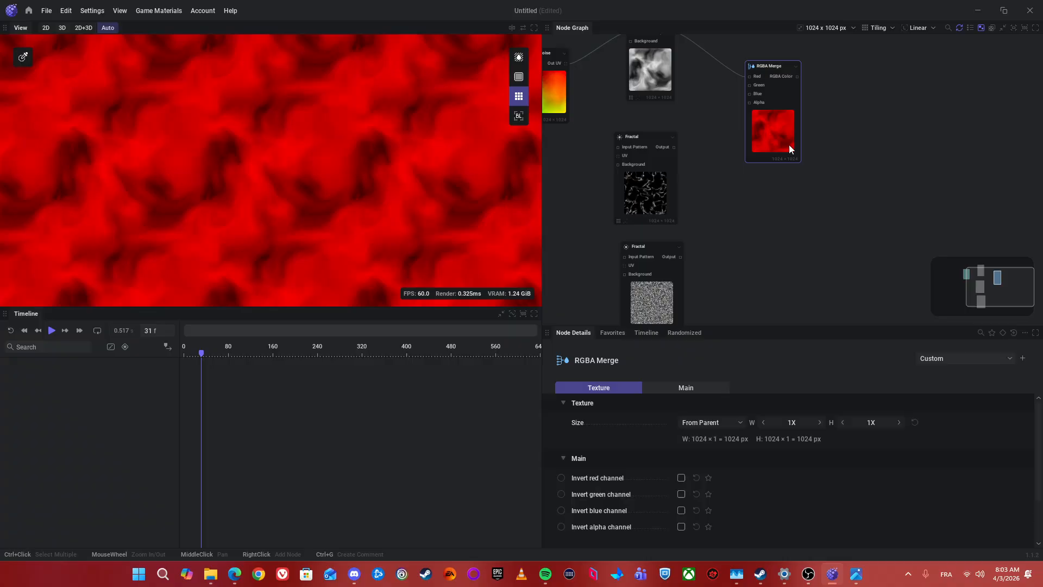
# Step: Connect the Strings Fractal to the RGBA Merge node's Green input and the Rice Fractal to its Blue input
pyautogui.moveTo(782, 126); pyautogui.dragTo(816, 85)
pyautogui.moveTo(696, 119); pyautogui.dragTo(777, 99)
pyautogui.moveTo(664, 281); pyautogui.dragTo(768, 78)
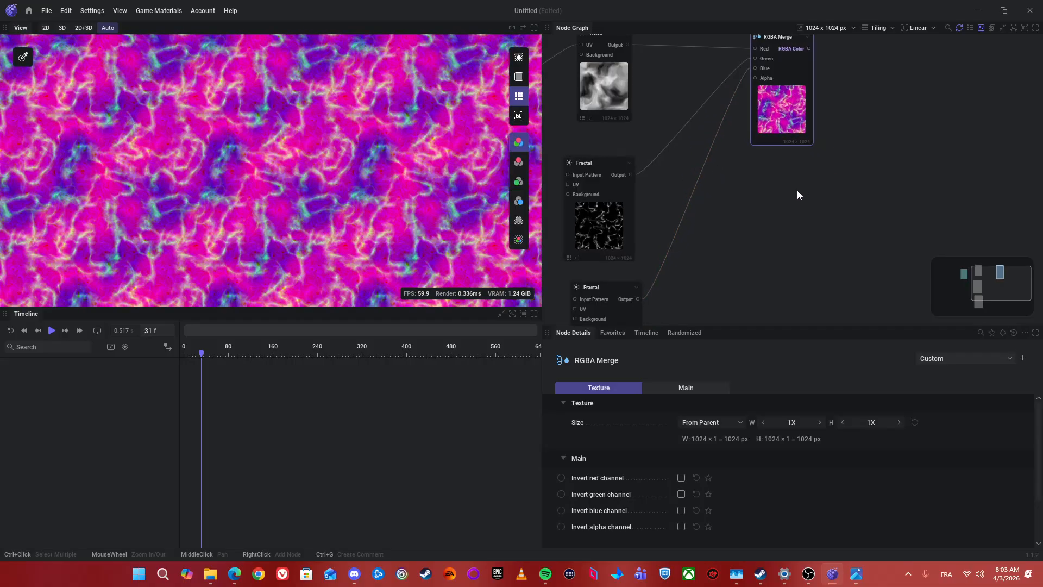
# Step: Turn off the tiled preview and add an Export: Color node connected to the RGBA Merge node's RGBA Color output
pyautogui.click(518, 96)
pyautogui.scroll(2, 663, 141)
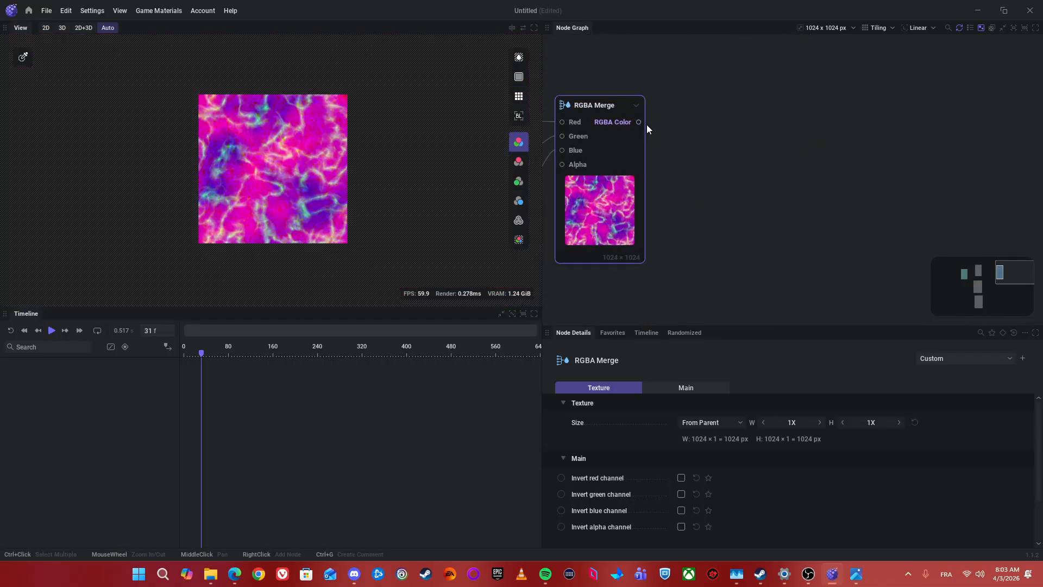
pyautogui.moveTo(639, 122); pyautogui.dragTo(658, 119)
pyautogui.write('Export')
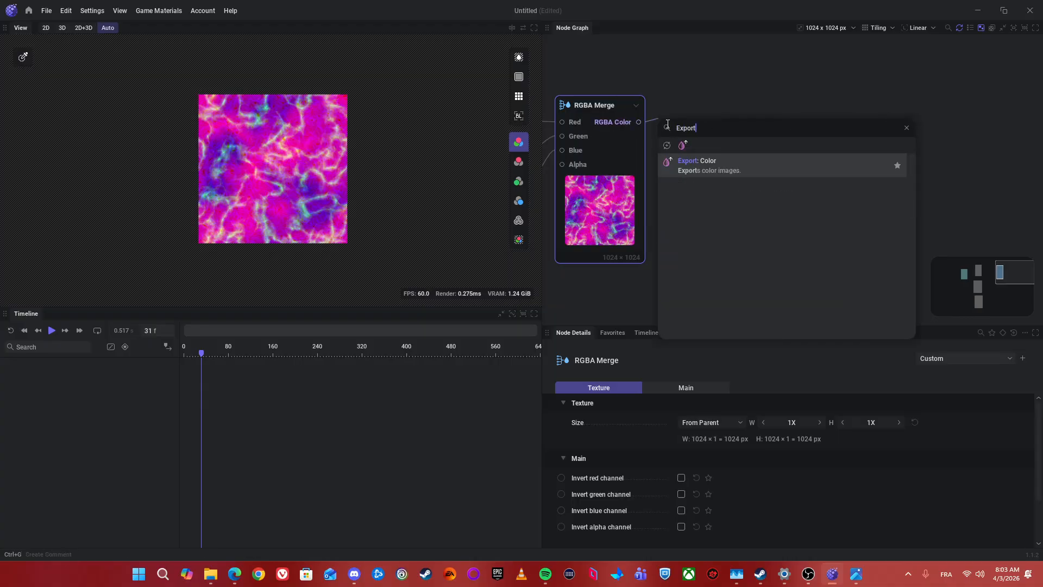
pyautogui.press('Return')
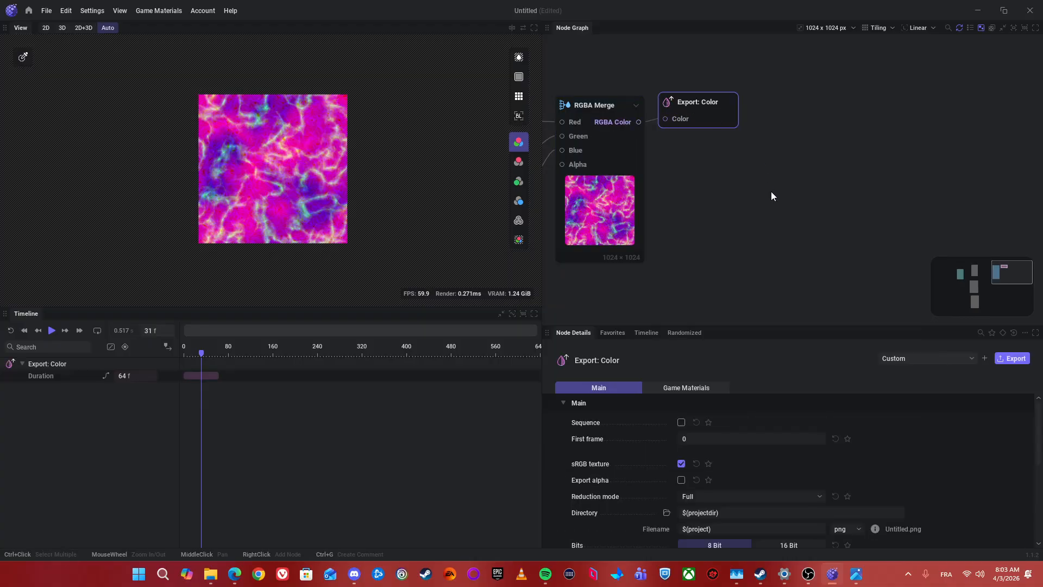
# Step: Examine the whole node graph, from the UV, Noise and Fractal nodes through RGBA Merge to the Export: Color node
pyautogui.moveTo(708, 213); pyautogui.dragTo(815, 203)
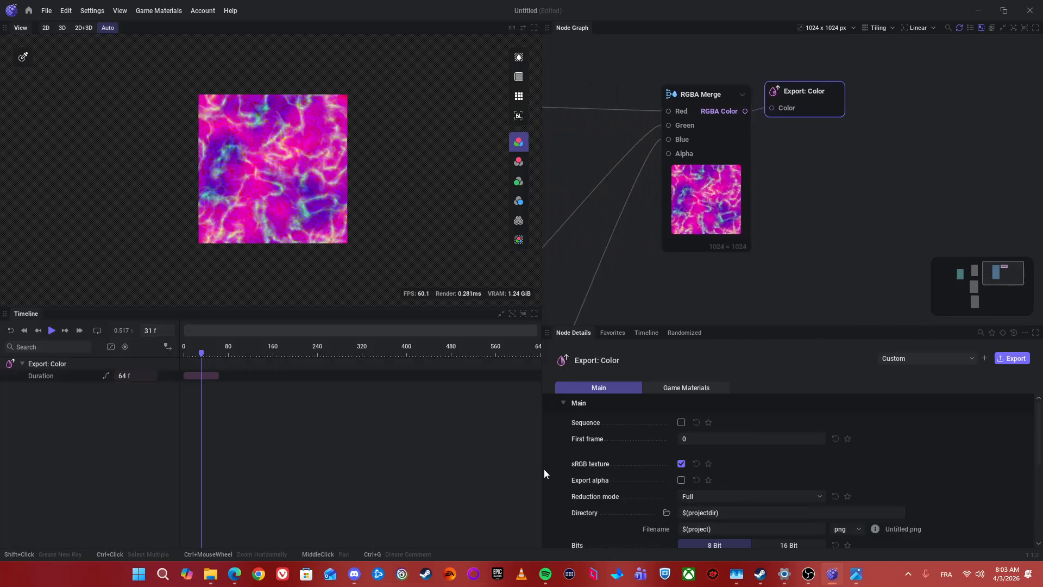
pyautogui.moveTo(824, 151); pyautogui.dragTo(753, 173)
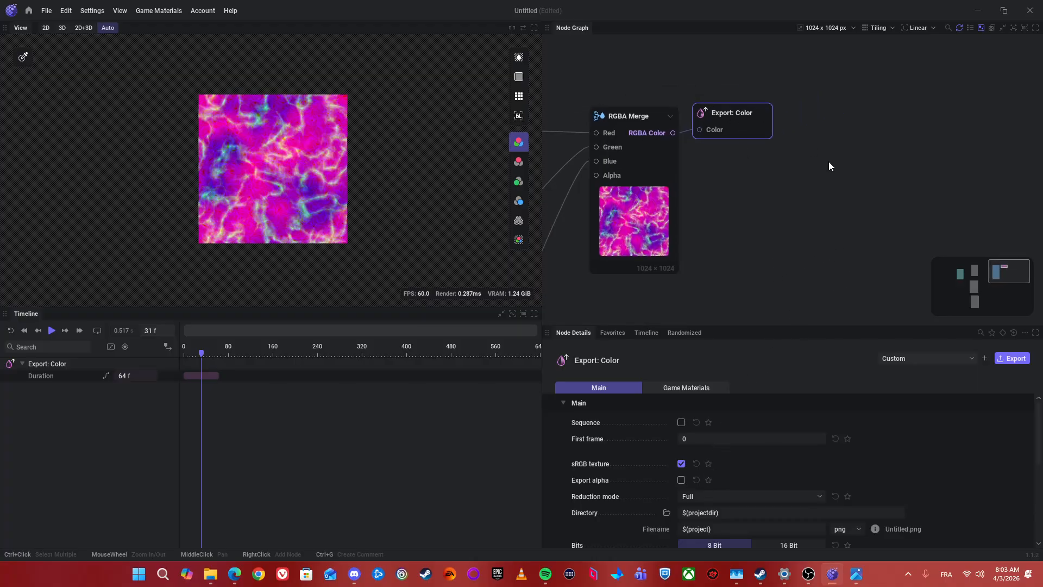
pyautogui.click(832, 190)
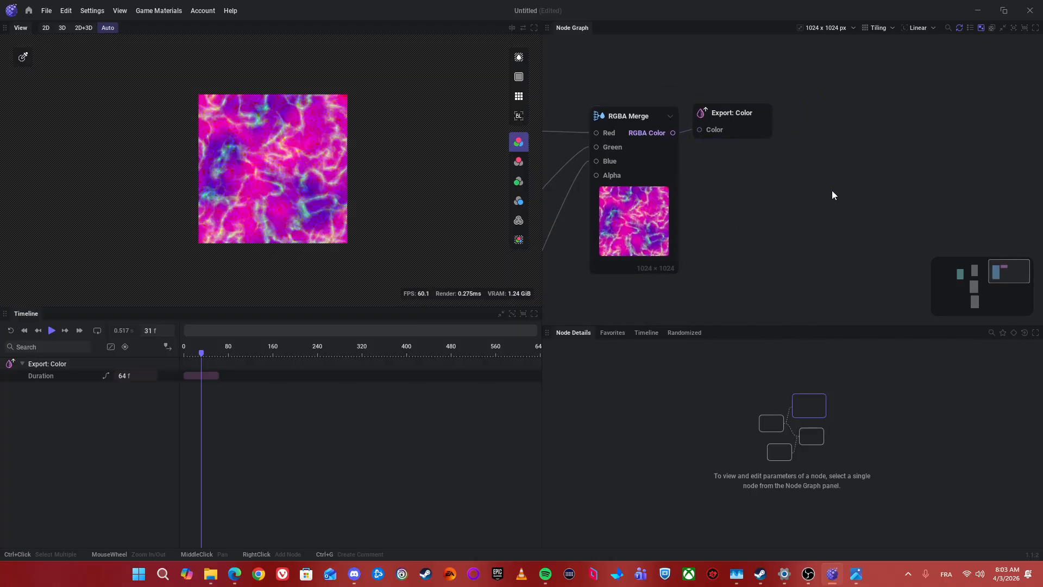
pyautogui.scroll(-5, 825, 196)
pyautogui.moveTo(825, 197); pyautogui.dragTo(743, 156)
pyautogui.scroll(-4, 769, 236)
pyautogui.scroll(-1, 750, 284)
pyautogui.moveTo(603, 135); pyautogui.dragTo(726, 264)
pyautogui.scroll(2, 670, 201)
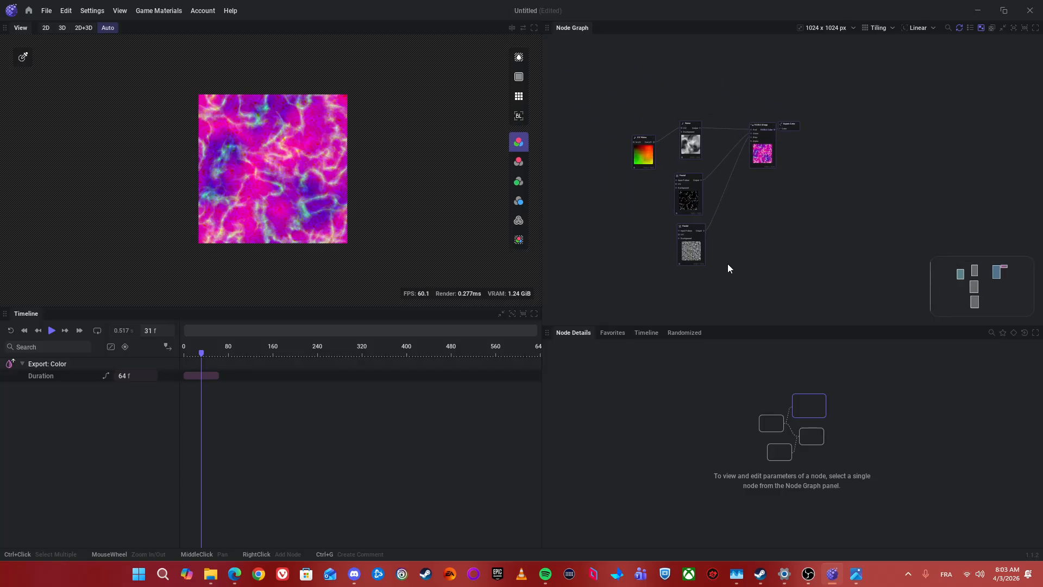
pyautogui.scroll(1, 684, 130)
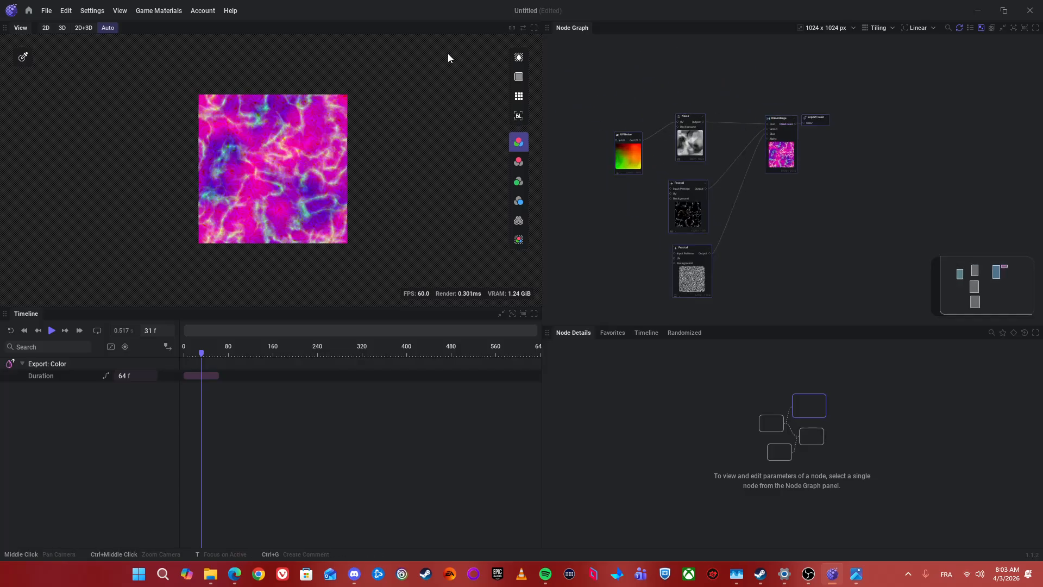